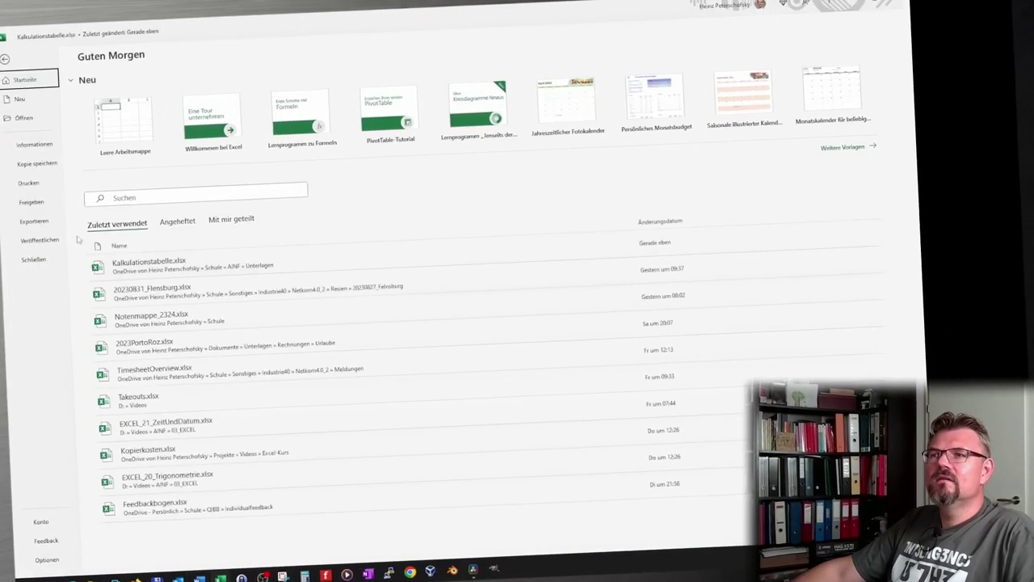
# Preview the printout with Microsoft Print to PDF as the printer, then return to the Angebot sheet.
pyautogui.click(28, 183)
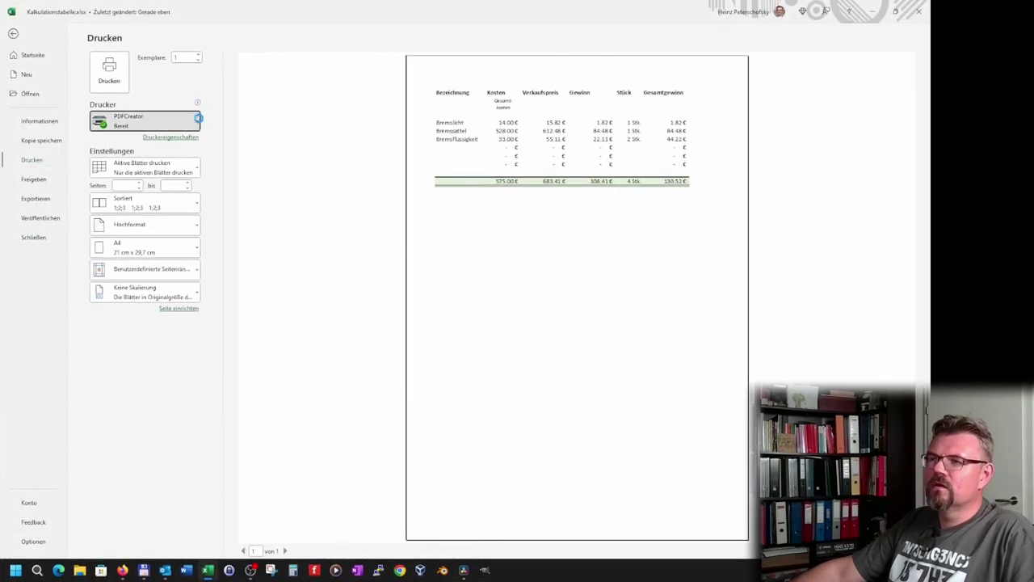
pyautogui.click(198, 118)
pyautogui.click(138, 214)
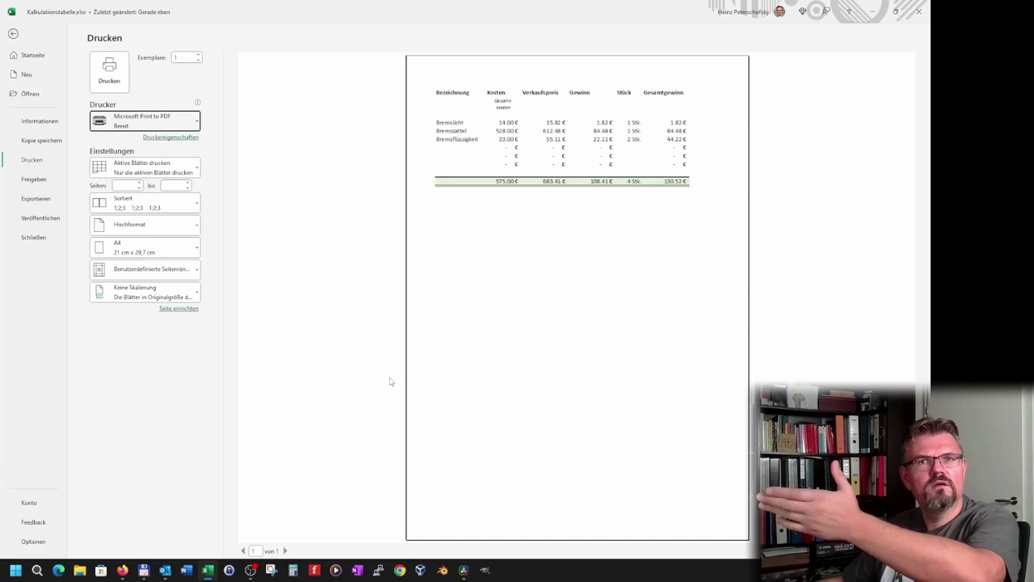
pyautogui.click(14, 35)
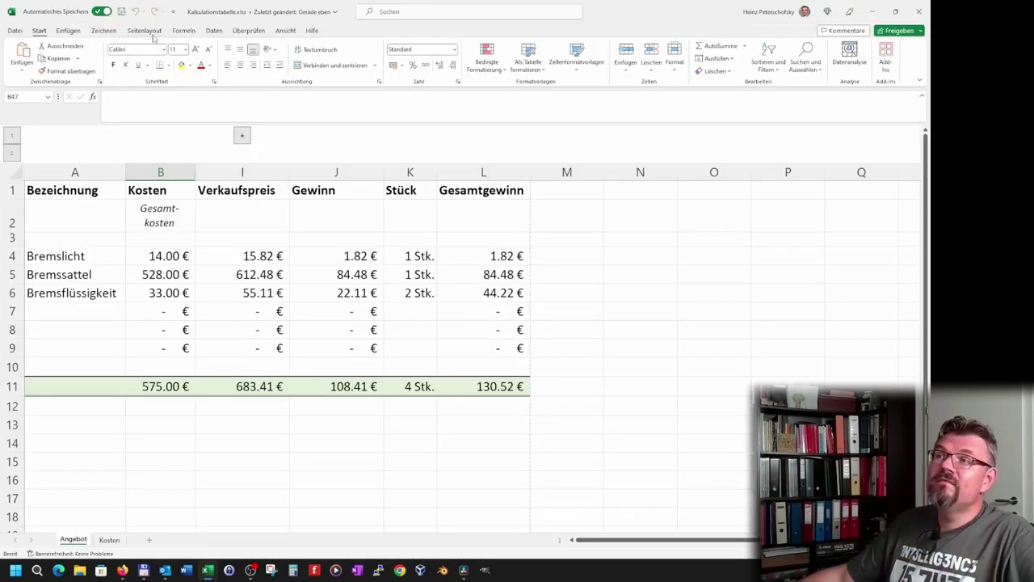
# Show the Angebot sheet in Seitenlayout view and toggle the white space between pages off and on.
pyautogui.click(286, 31)
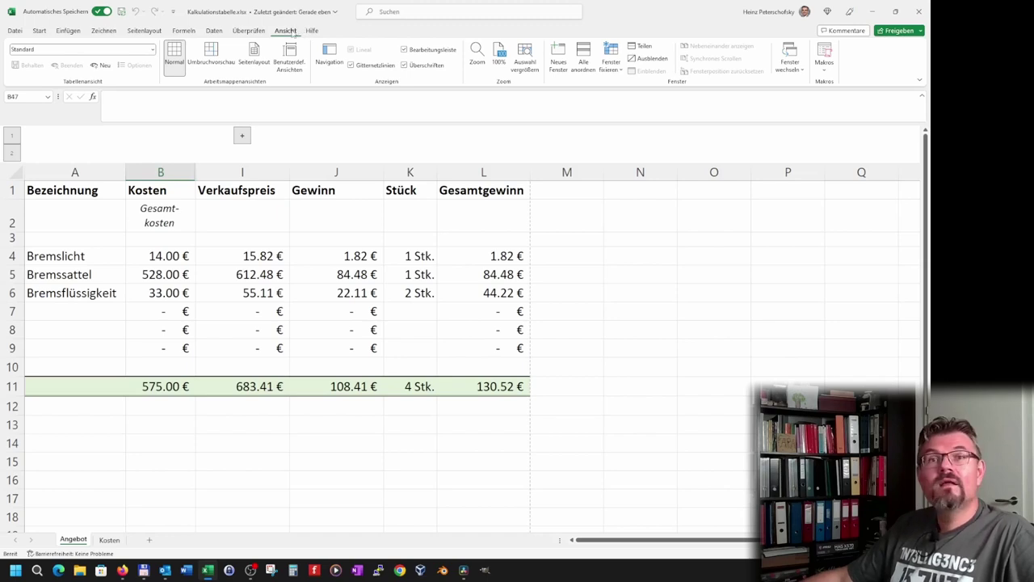
pyautogui.click(255, 60)
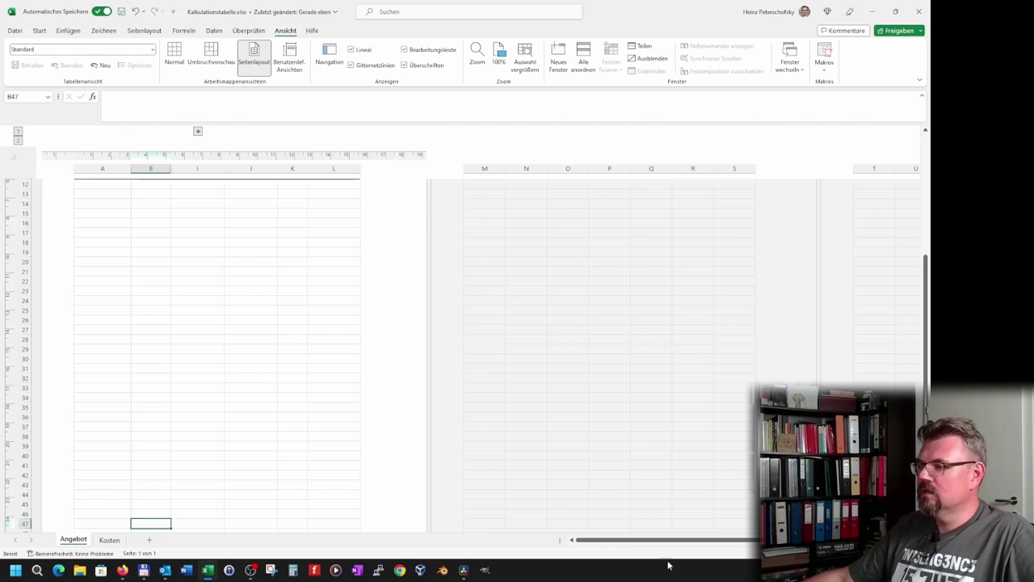
pyautogui.scroll(5, 318, 418)
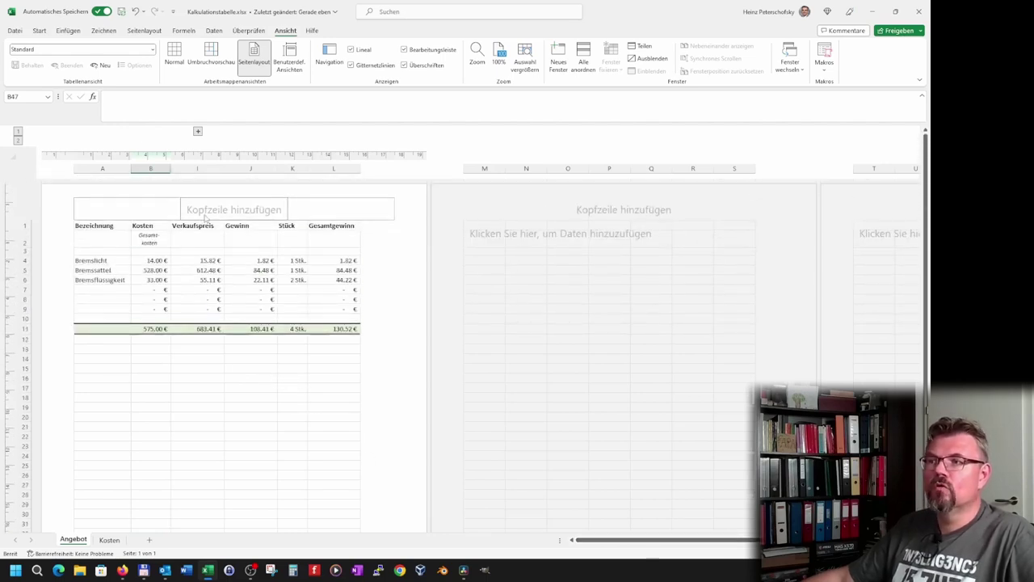
pyautogui.scroll(-3, 203, 393)
pyautogui.scroll(-5, 203, 392)
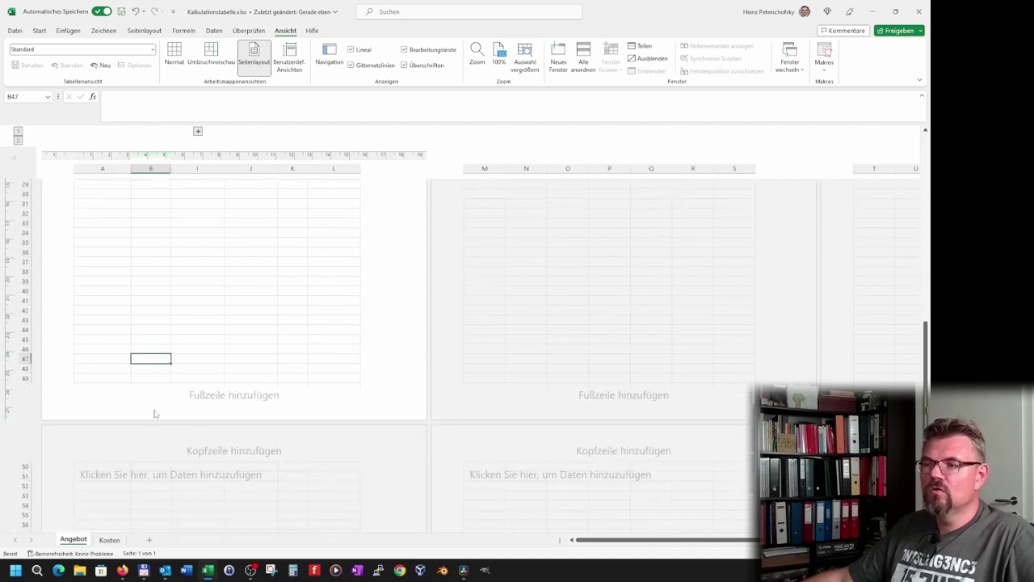
pyautogui.scroll(3, 233, 391)
pyautogui.scroll(5, 216, 345)
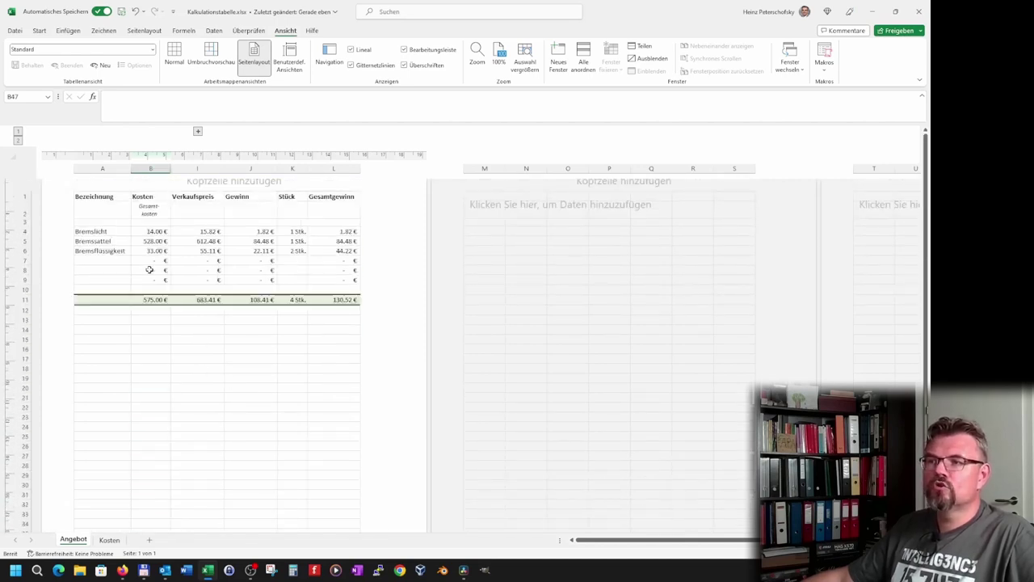
pyautogui.doubleClick(154, 182)
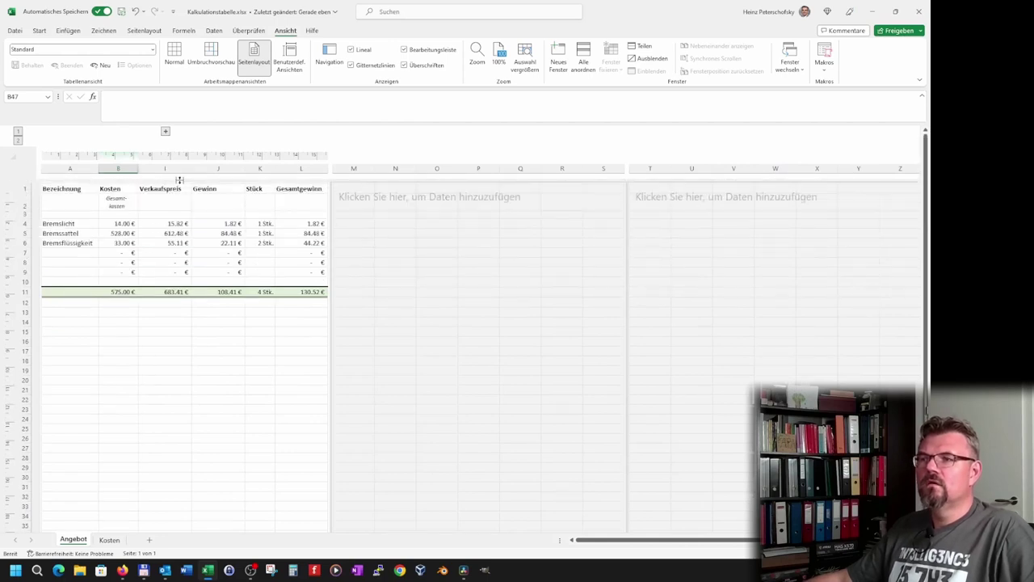
pyautogui.doubleClick(179, 179)
# Type ANGEBOT into the left header section and start the company name in the right section.
pyautogui.click(124, 209)
pyautogui.write('ANGE')
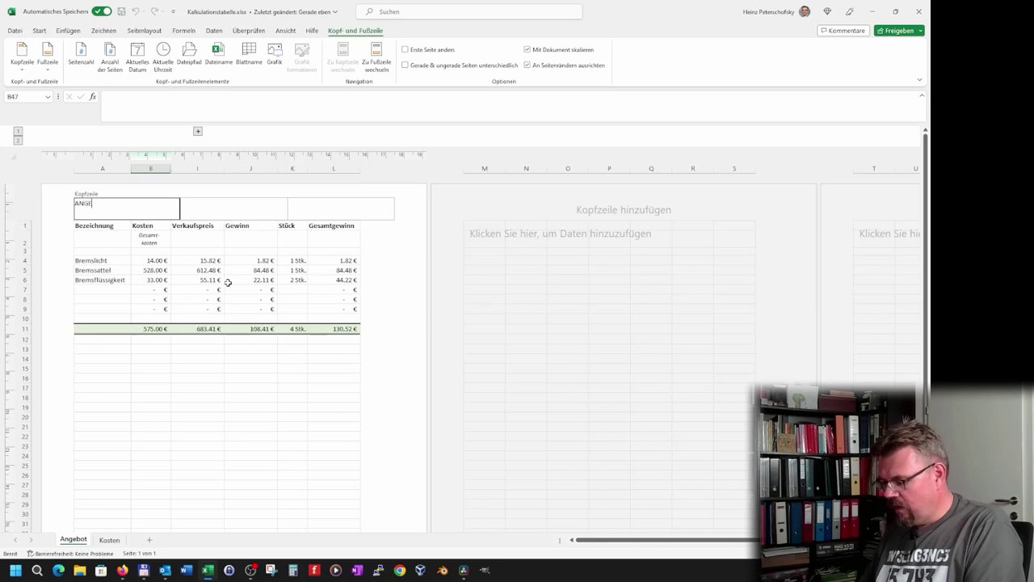
pyautogui.write('BOT')
pyautogui.click(336, 211)
pyautogui.write('Heinz Ges.m.b.H. & Co. K')
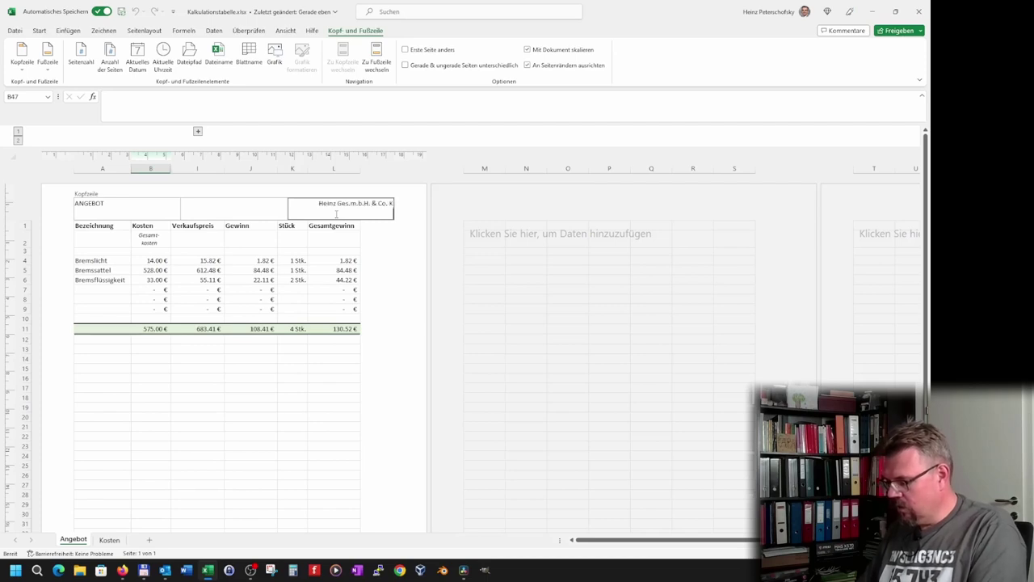
pyautogui.write('G')
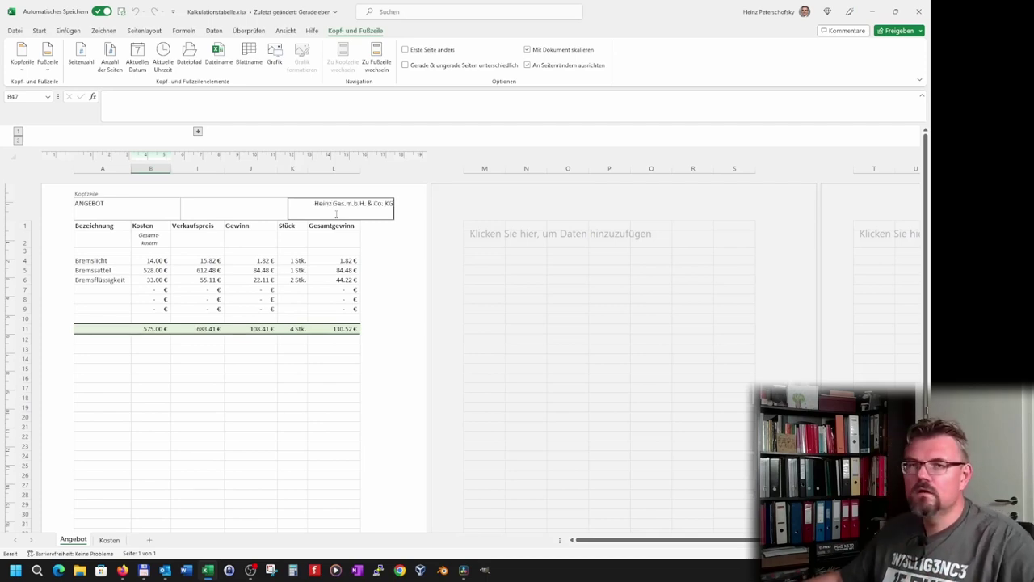
# Insert the current date (12.05.2023) in the left footer and the page number in the right footer.
pyautogui.click(198, 425)
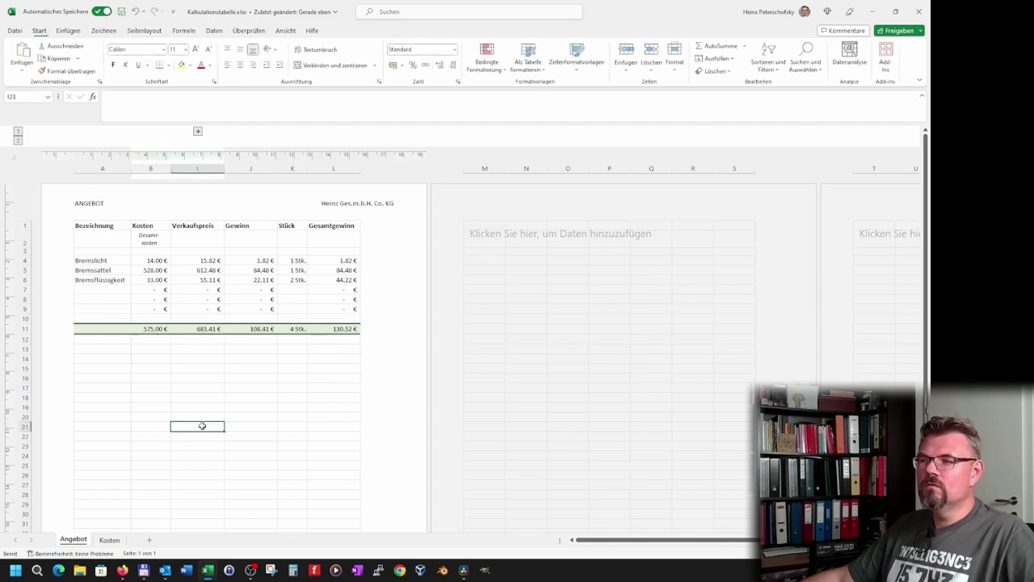
pyautogui.scroll(-8, 199, 426)
pyautogui.click(150, 493)
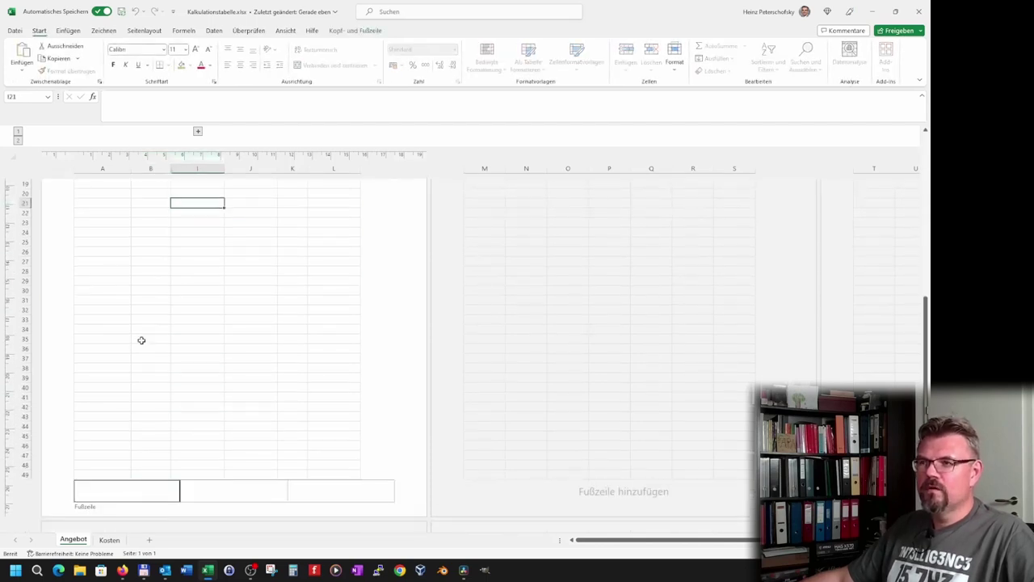
pyautogui.click(352, 32)
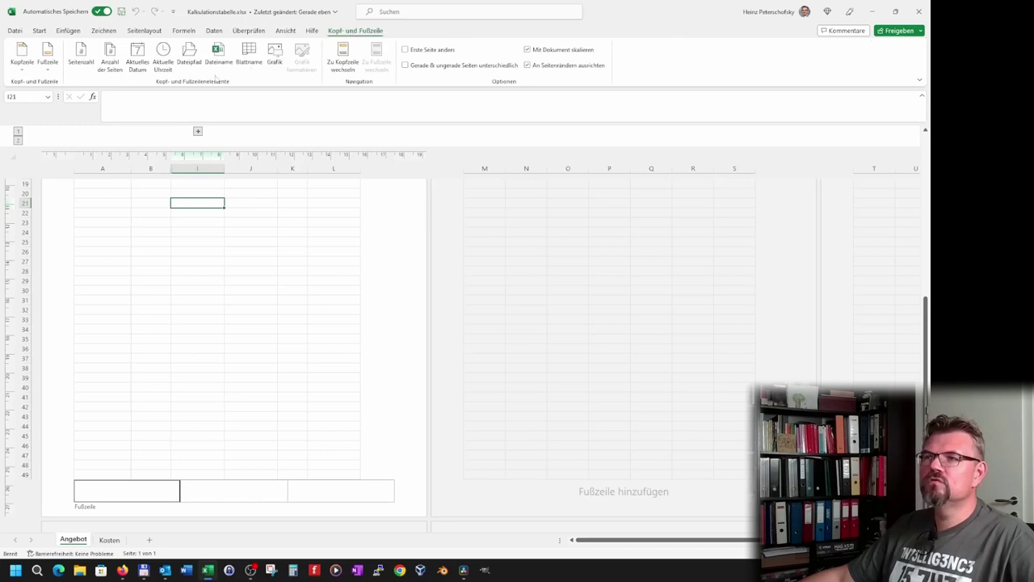
pyautogui.click(142, 65)
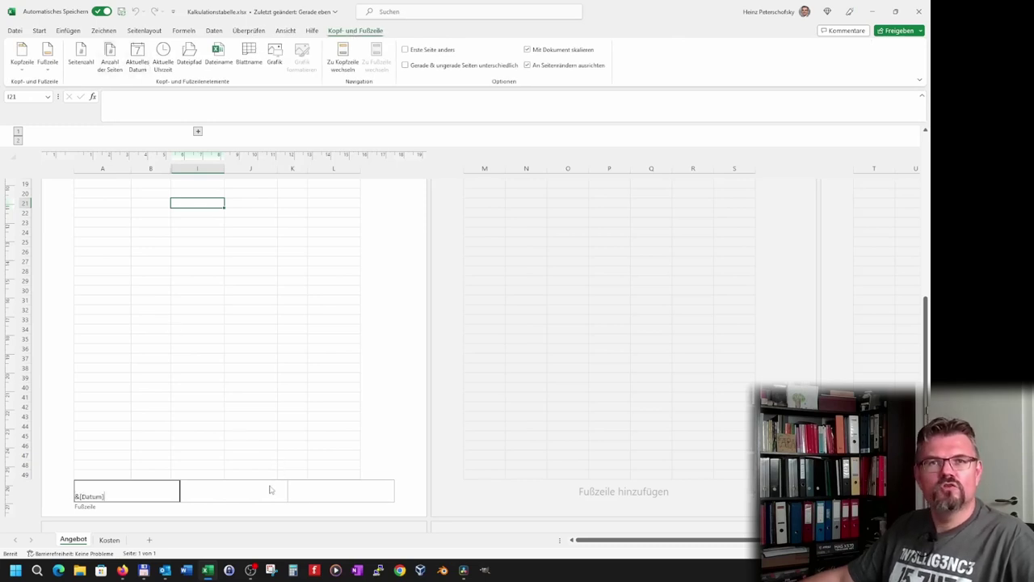
pyautogui.click(371, 494)
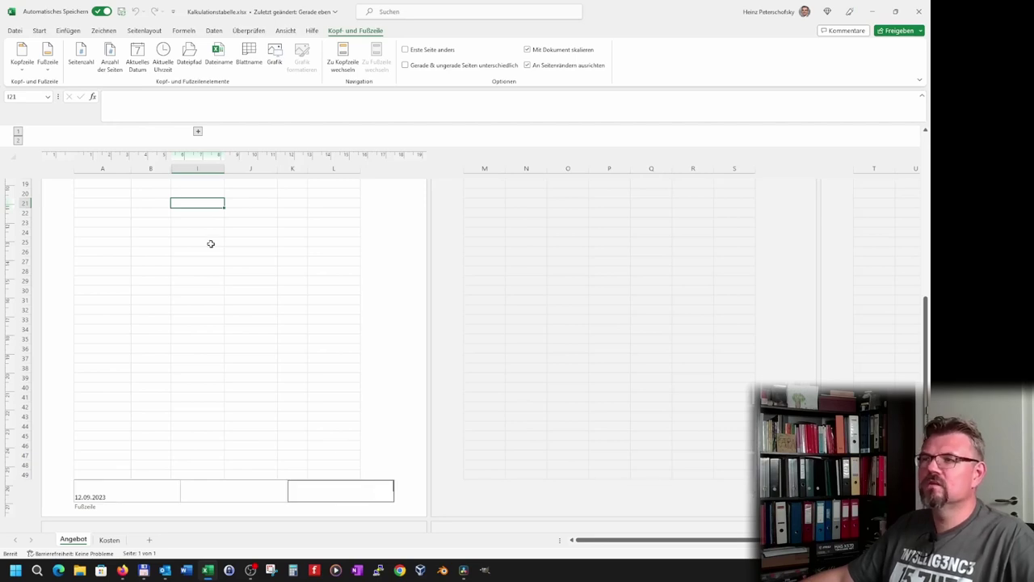
pyautogui.click(81, 56)
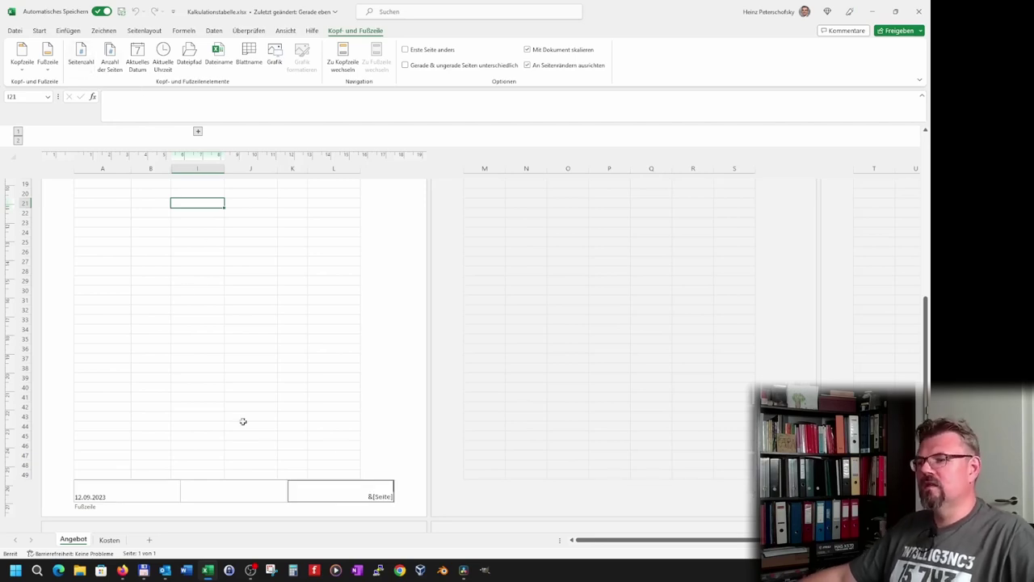
pyautogui.click(299, 396)
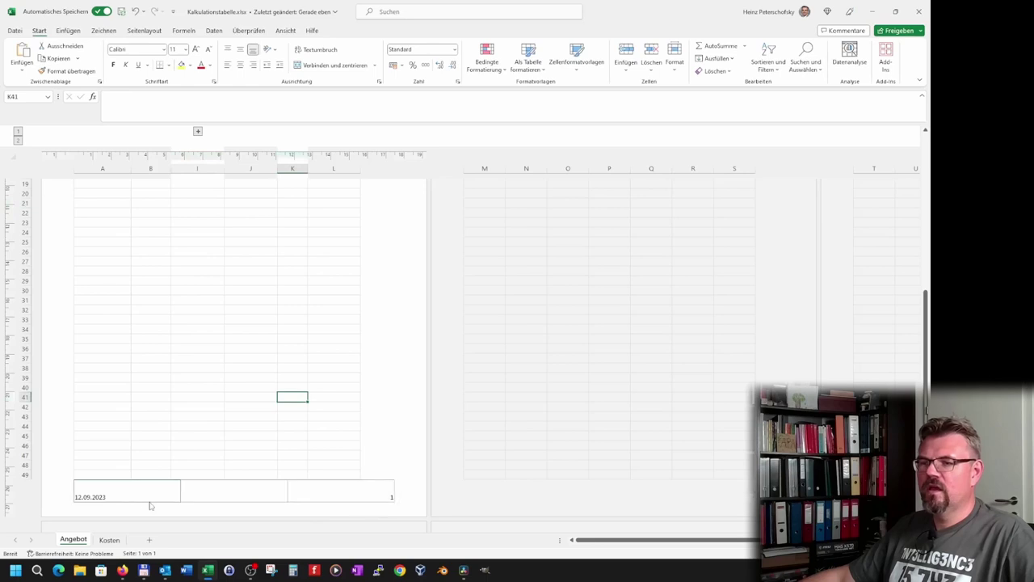
pyautogui.scroll(1, 167, 412)
pyautogui.scroll(6, 211, 366)
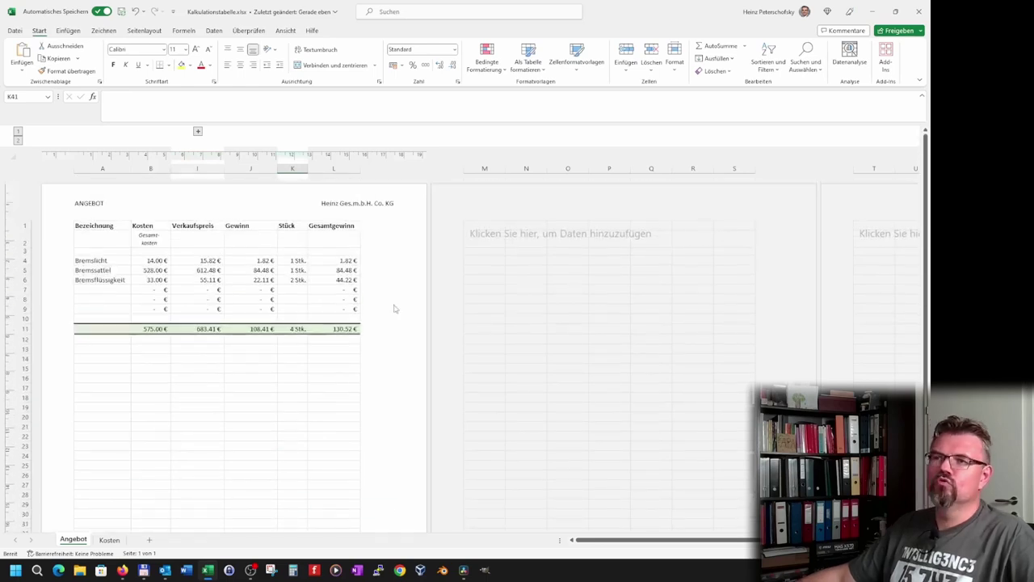
# Open the Drucken preview to check the ANGEBOT header and the date and page-number footer.
pyautogui.scroll(-5, 223, 421)
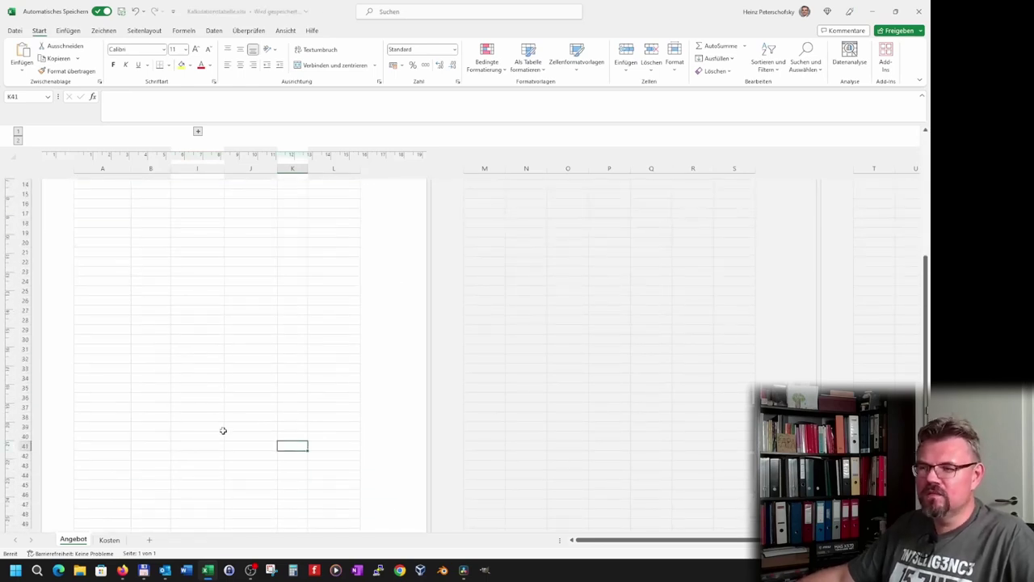
pyautogui.scroll(-5, 221, 429)
pyautogui.scroll(7, 240, 369)
pyautogui.scroll(3, 224, 362)
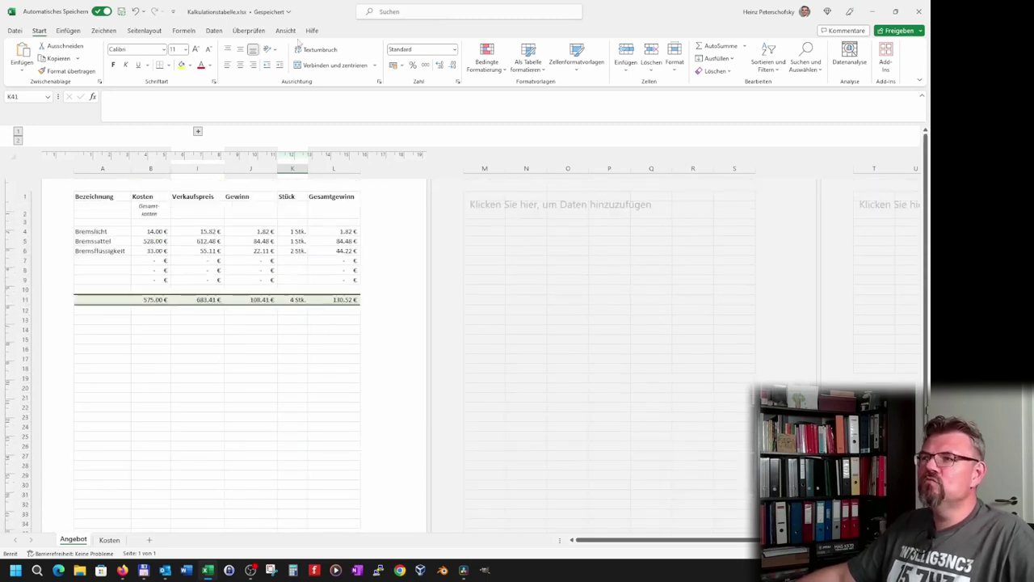
pyautogui.click(285, 29)
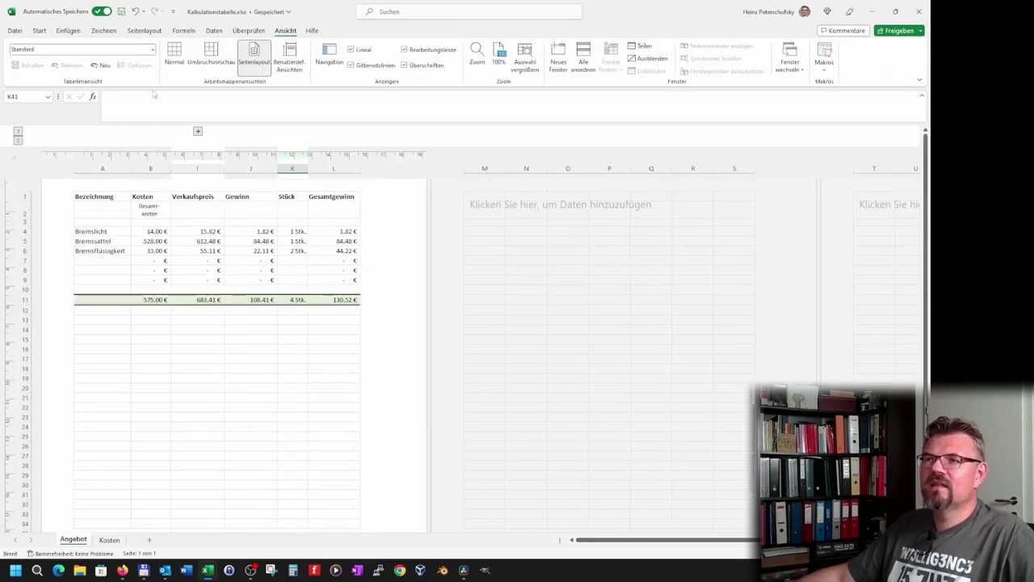
pyautogui.click(14, 30)
pyautogui.click(32, 159)
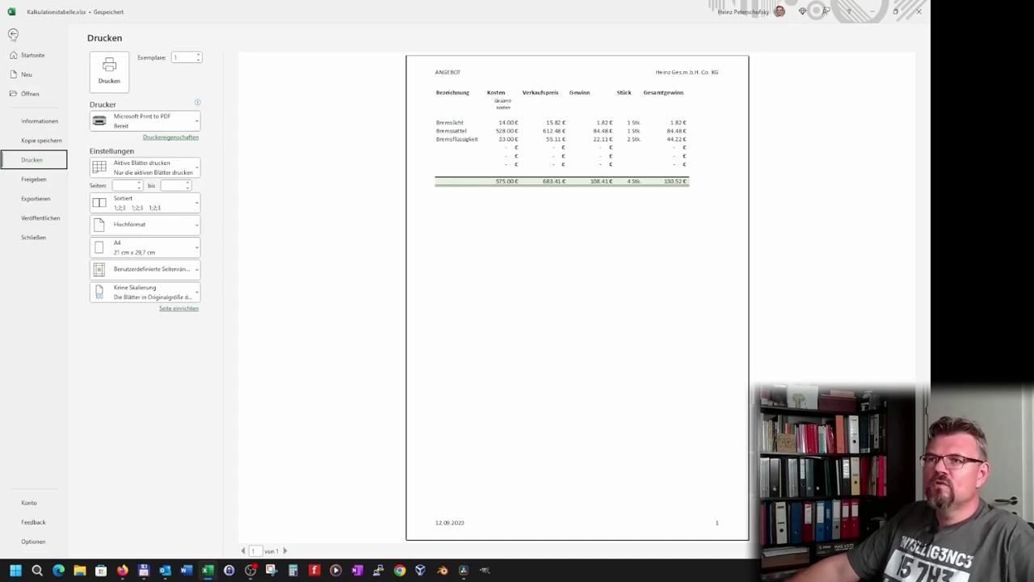
pyautogui.click(13, 34)
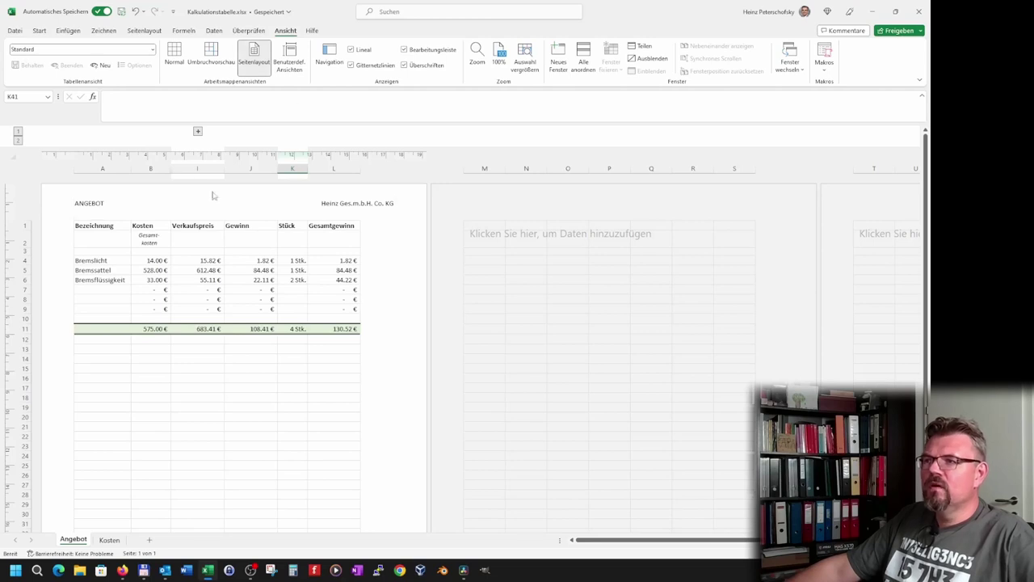
pyautogui.click(197, 131)
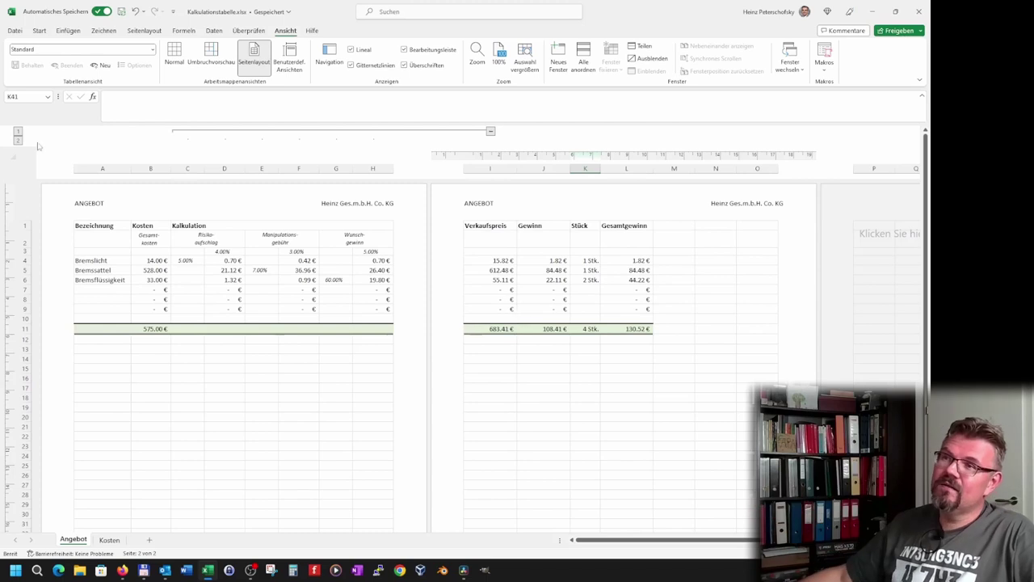
pyautogui.click(14, 30)
pyautogui.click(36, 159)
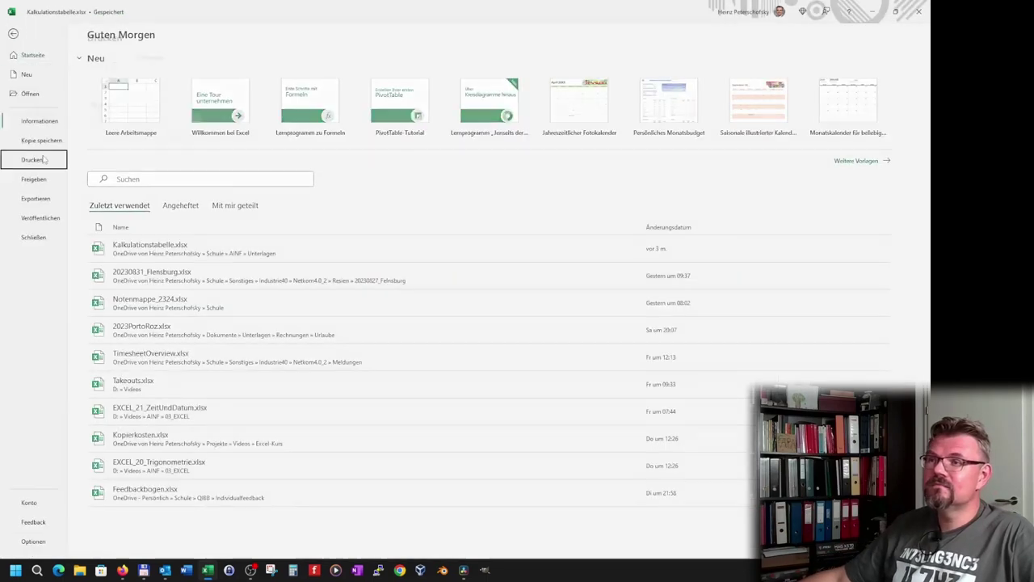
pyautogui.scroll(-2, 517, 240)
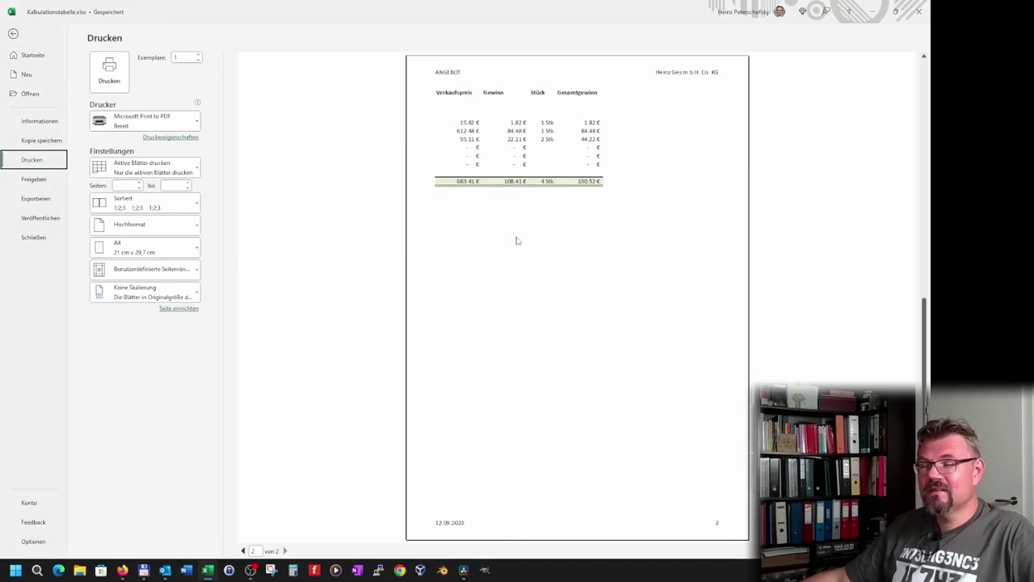
pyautogui.scroll(1, 533, 259)
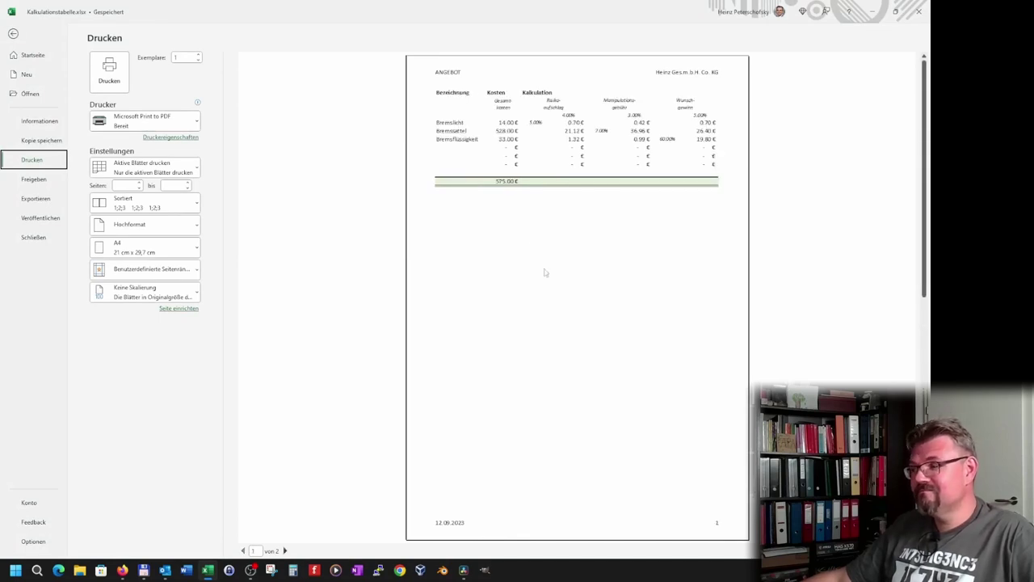
pyautogui.scroll(-1, 601, 342)
pyautogui.scroll(1, 616, 462)
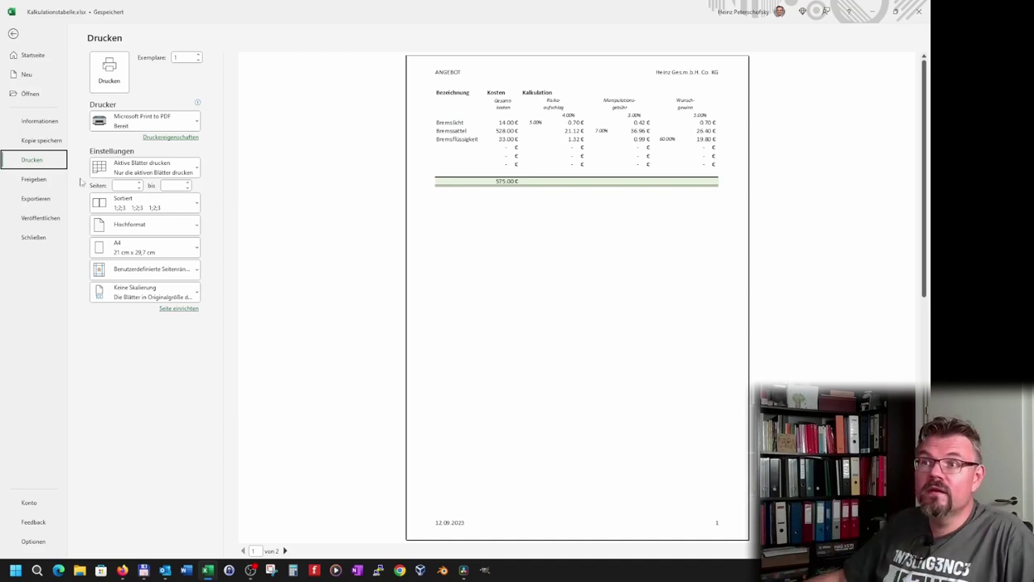
pyautogui.click(13, 33)
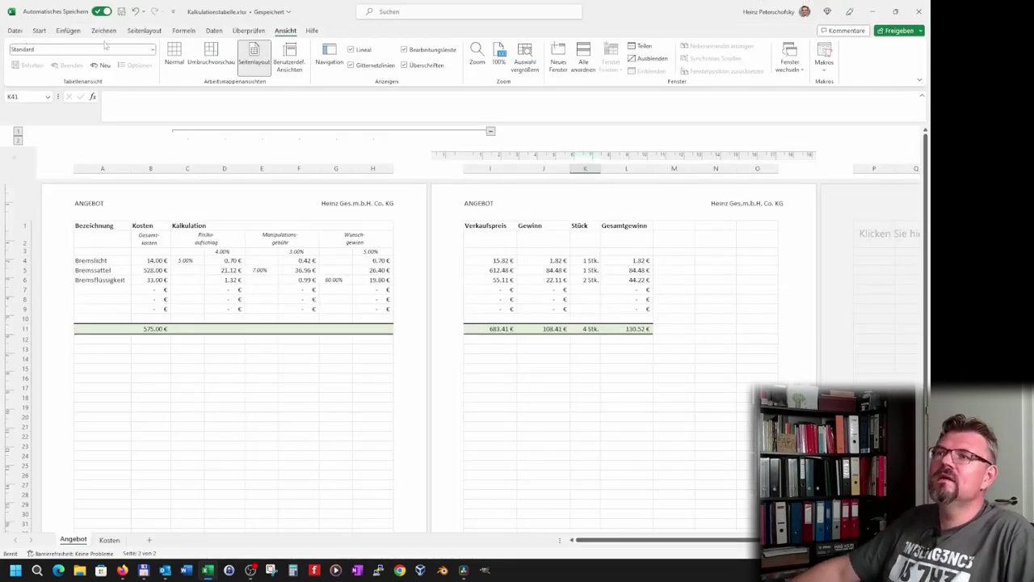
# Set the Angebot page orientation to Querformat (landscape).
pyautogui.click(144, 31)
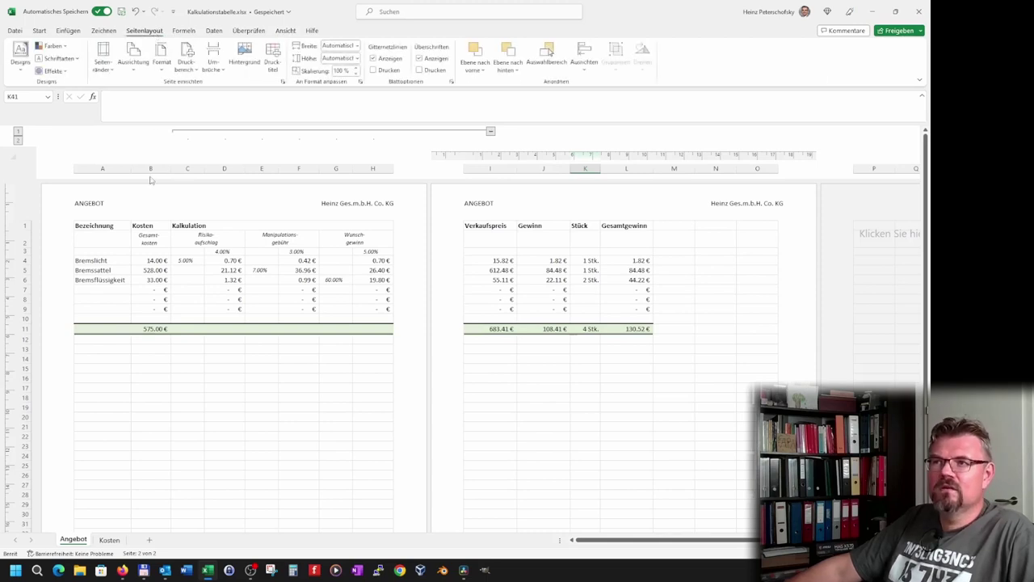
pyautogui.click(134, 63)
pyautogui.click(153, 110)
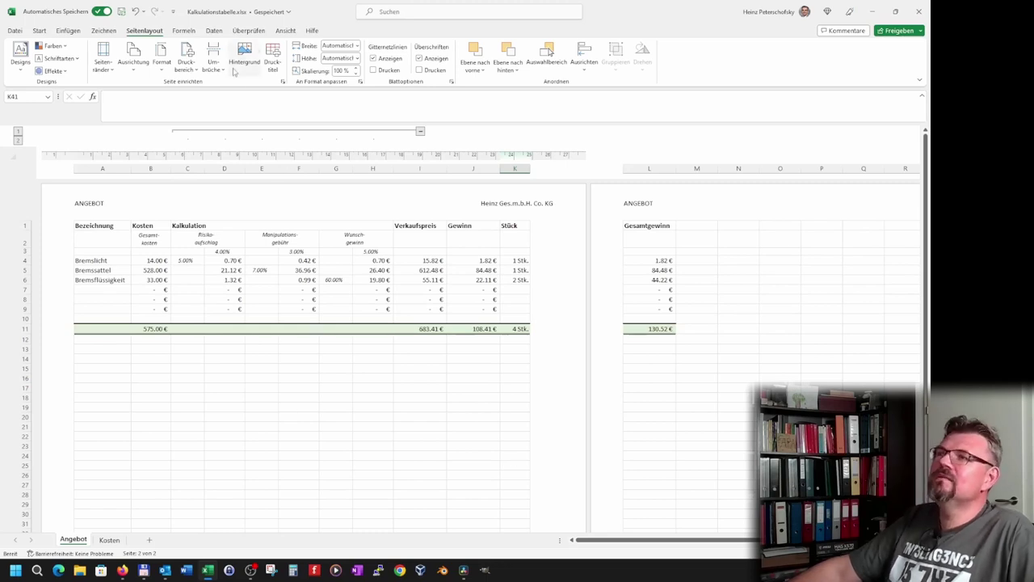
pyautogui.click(285, 30)
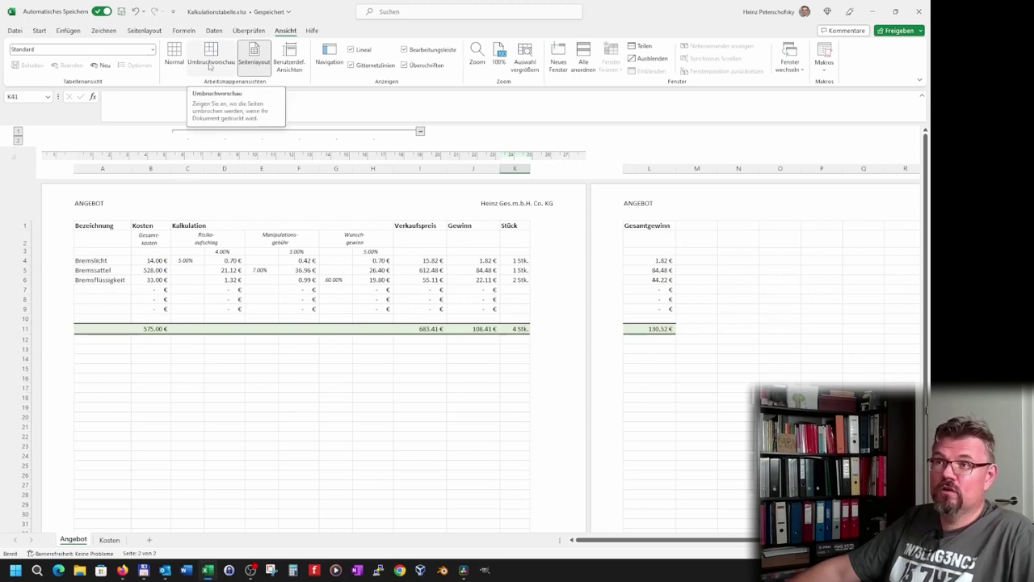
# In Umbruchvorschau, drag the page break from between K and L to after column L.
pyautogui.click(210, 65)
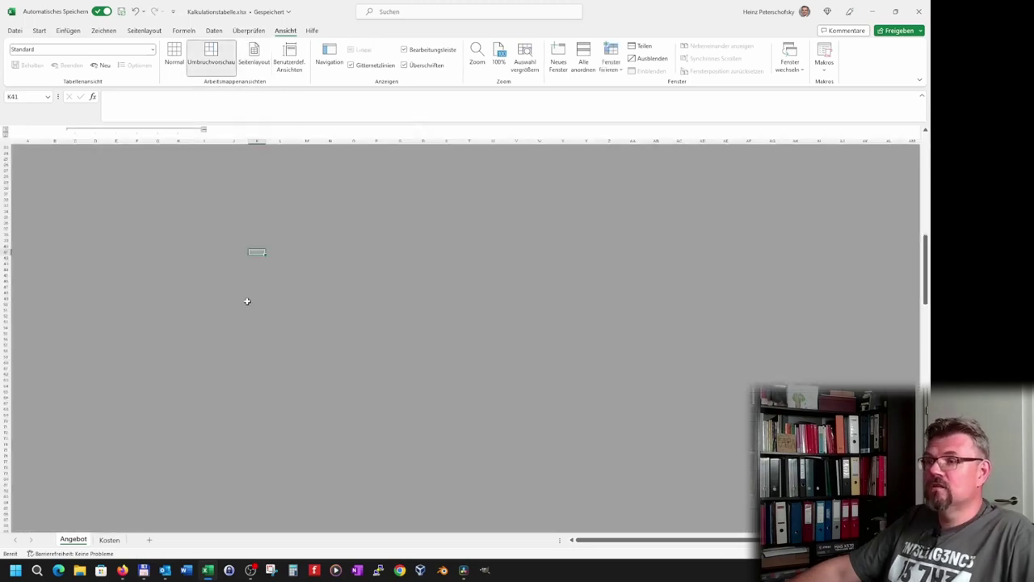
pyautogui.scroll(7, 247, 301)
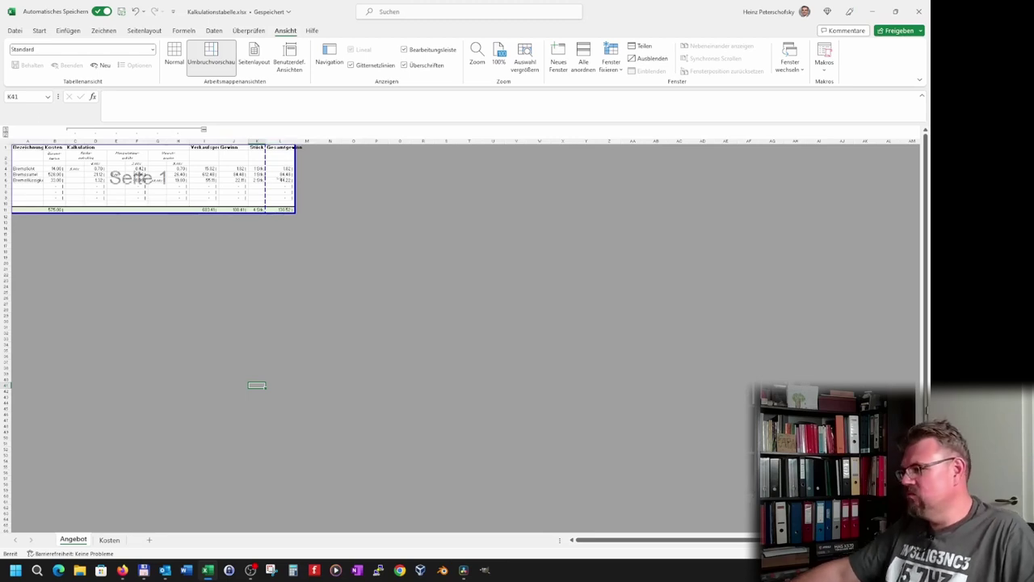
pyautogui.scroll(2, 129, 180)
pyautogui.scroll(2, 179, 190)
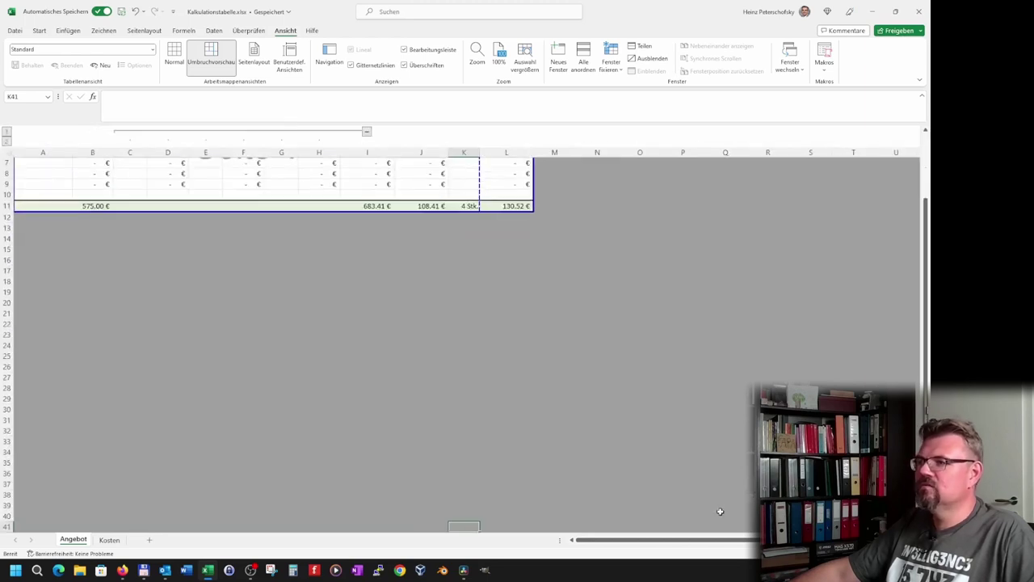
pyautogui.scroll(1, 461, 329)
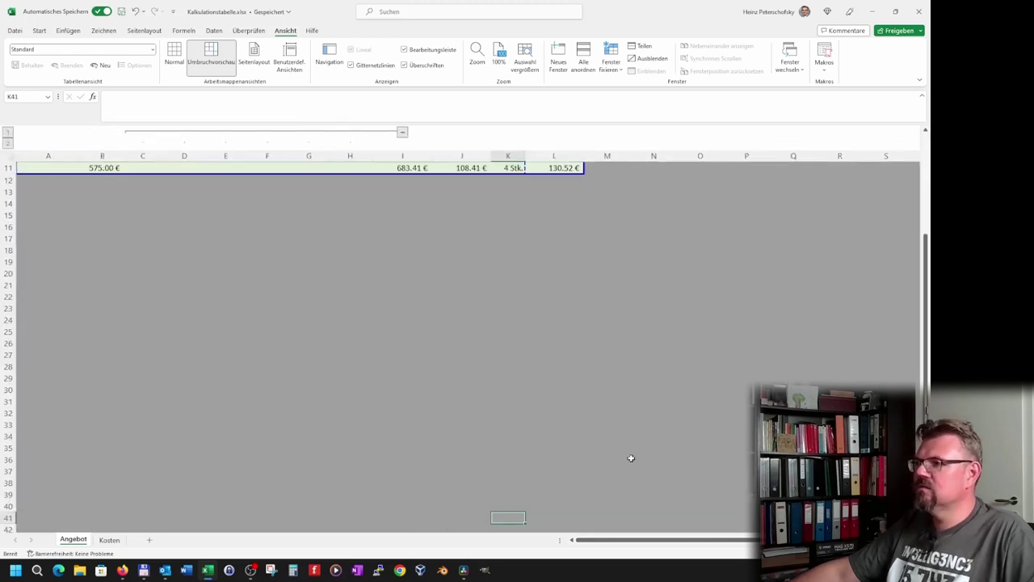
pyautogui.scroll(4, 631, 458)
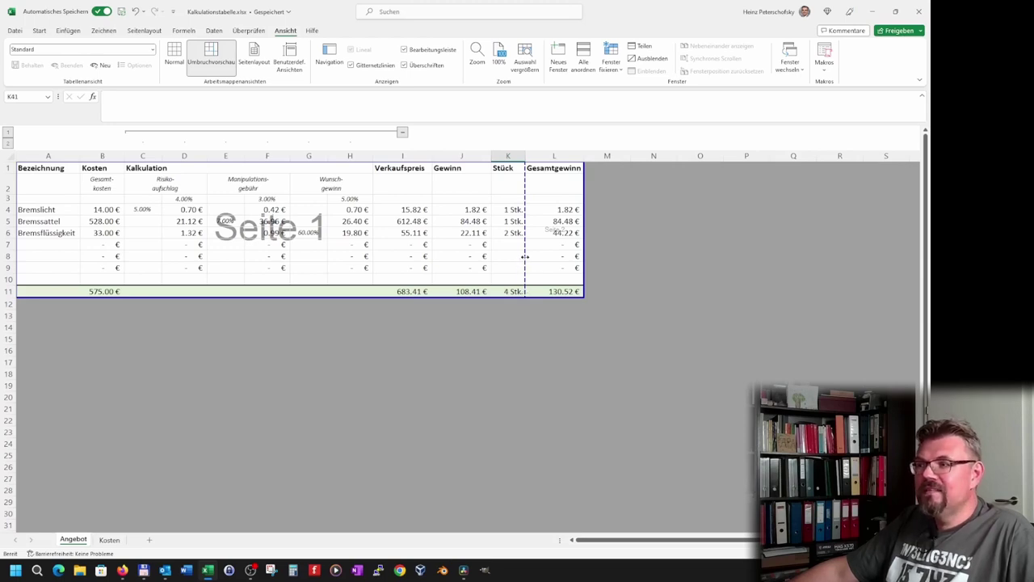
pyautogui.moveTo(525, 257)
pyautogui.mouseDown()
pyautogui.moveTo(579, 256)
pyautogui.moveTo(582, 268)
pyautogui.mouseUp()
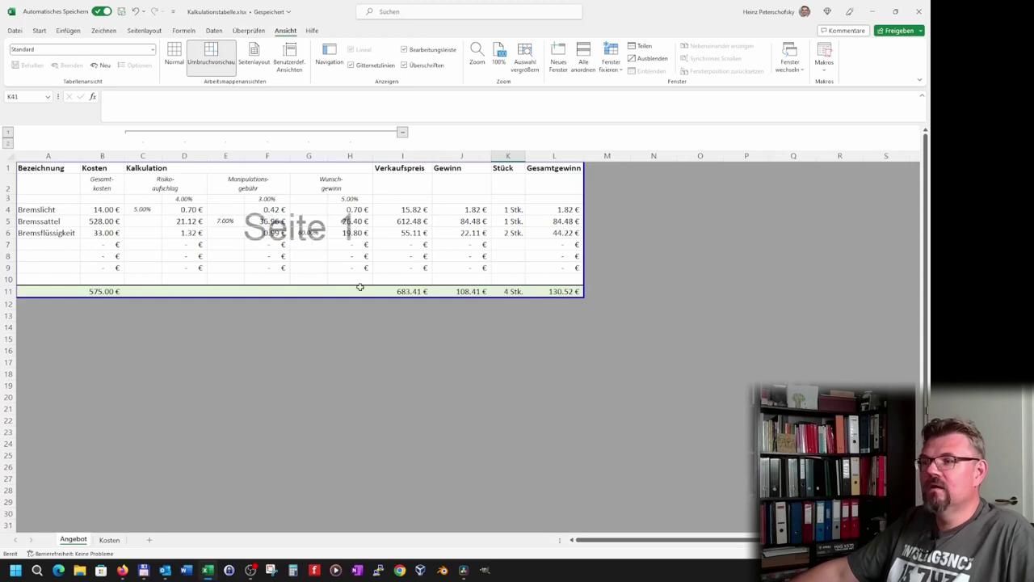
# Check the single-page table in Seitenlayout view, then go to the Datei start screen.
pyautogui.click(254, 57)
pyautogui.scroll(10, 428, 415)
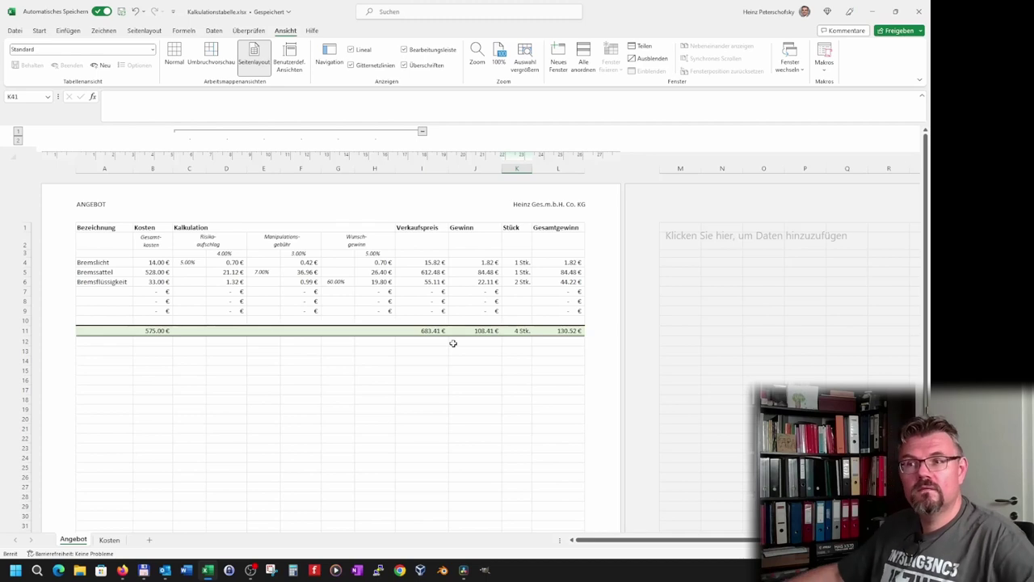
pyautogui.scroll(-4, 448, 322)
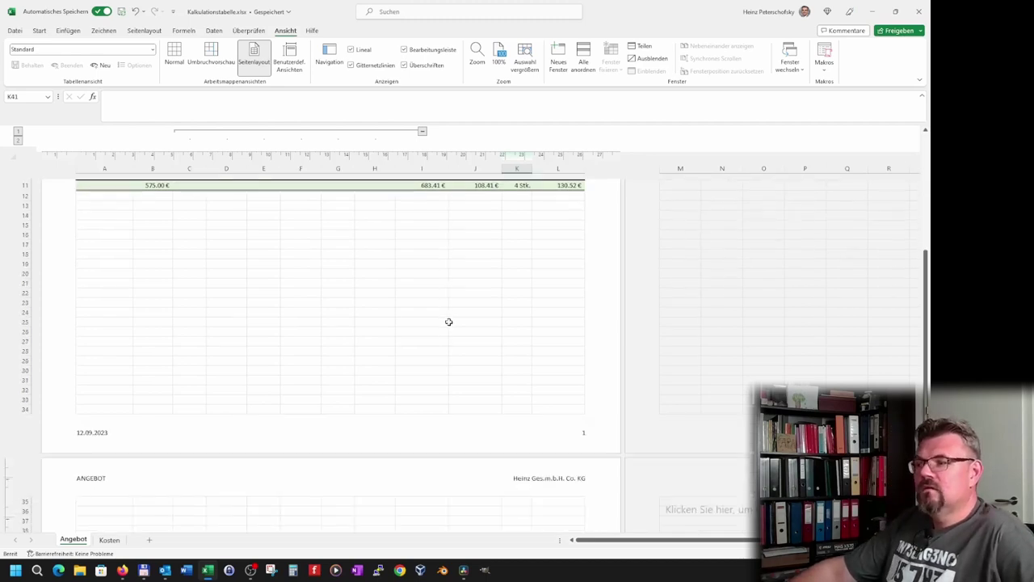
pyautogui.scroll(5, 449, 322)
pyautogui.scroll(-2, 407, 383)
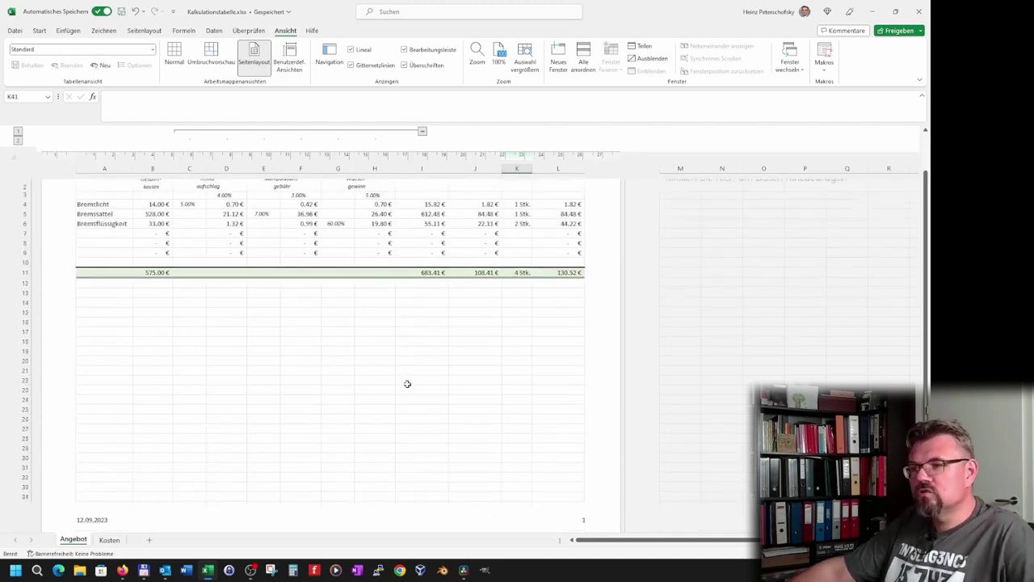
pyautogui.scroll(2, 298, 315)
pyautogui.click(15, 29)
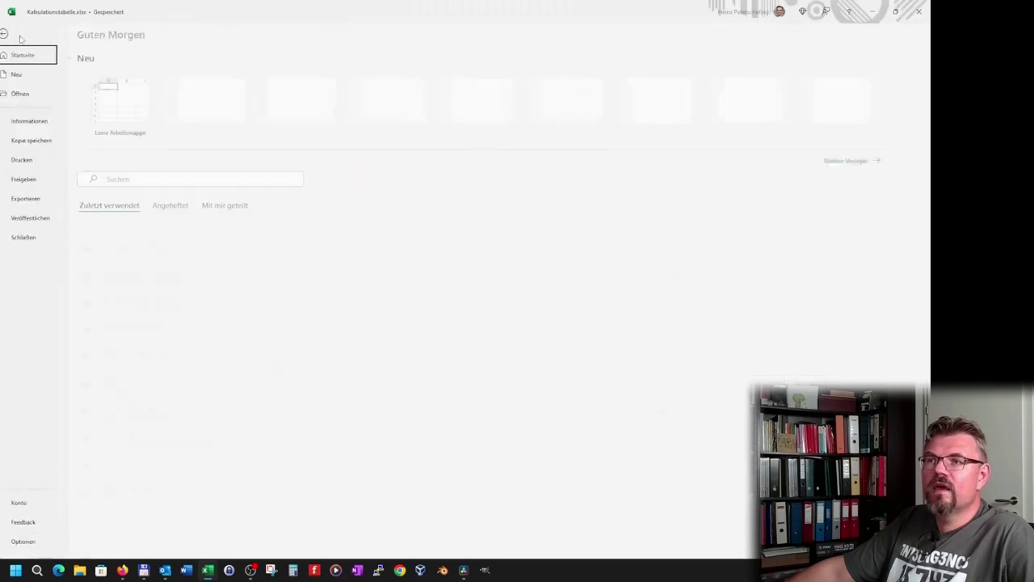
# Confirm the single landscape page in the print preview, then return to the sheet in Normal view.
pyautogui.click(43, 160)
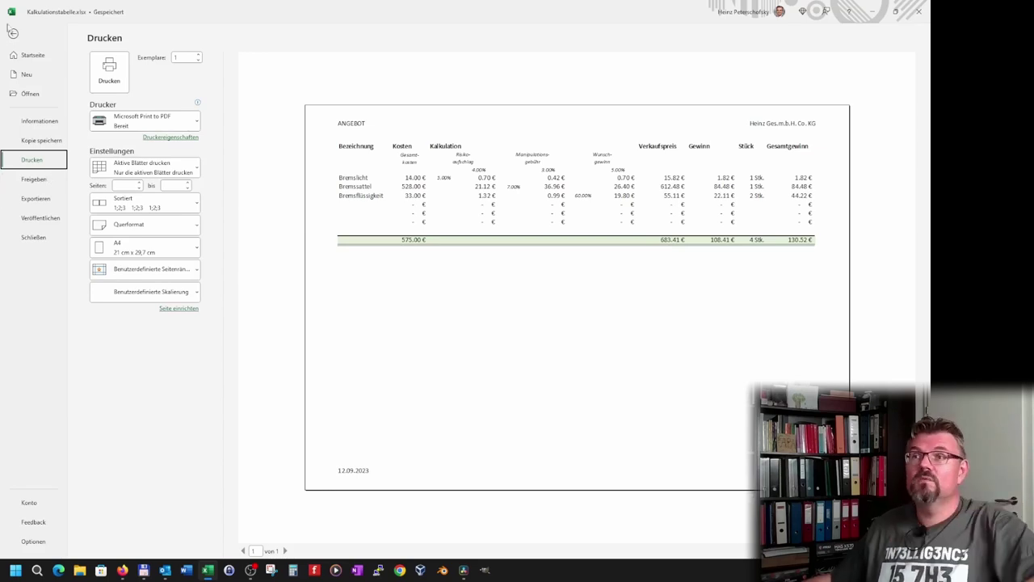
pyautogui.click(12, 33)
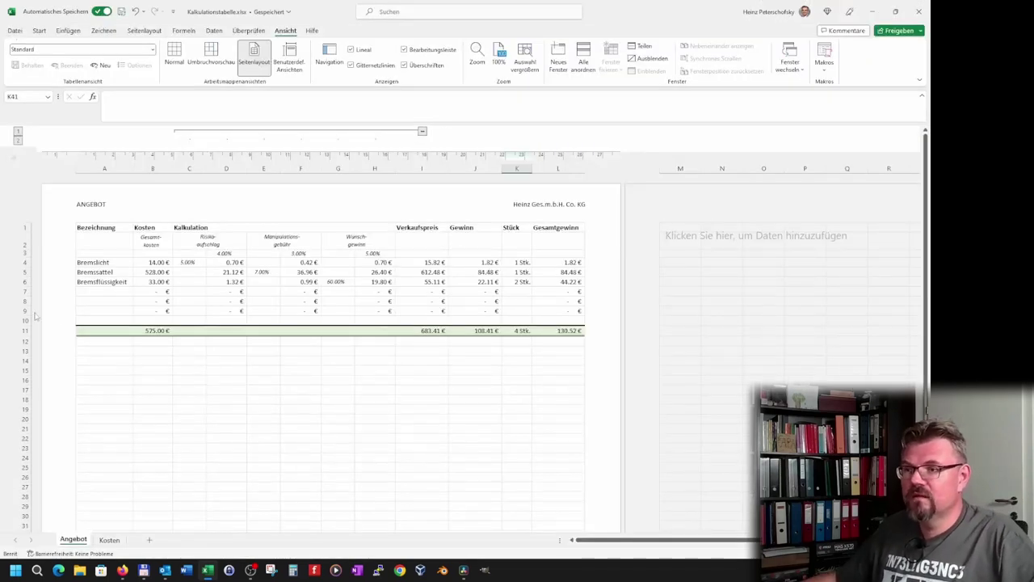
pyautogui.click(173, 57)
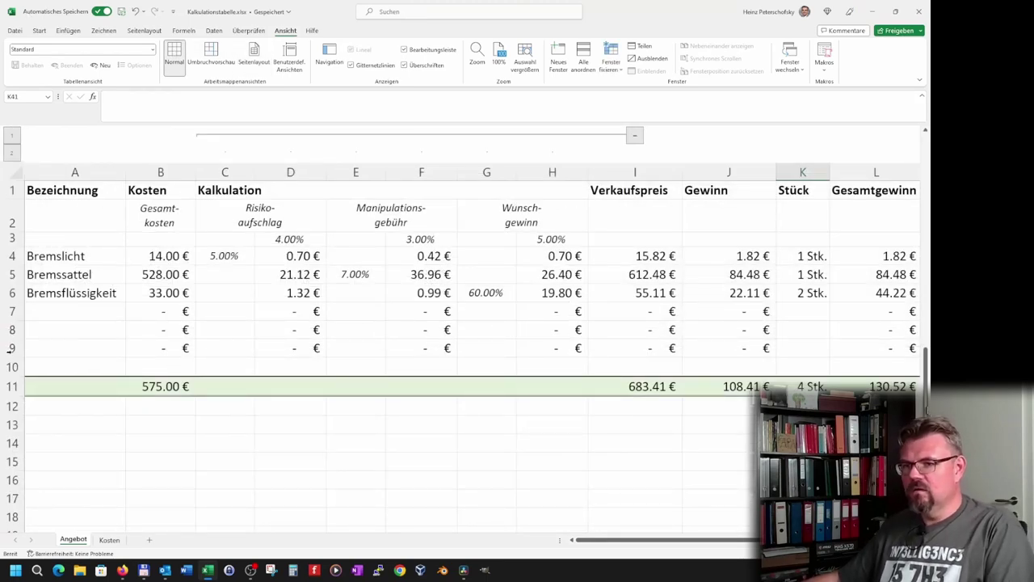
# Select row 9, the empty item row above the 575.00 € totals, for inserting new rows.
pyautogui.click(10, 349)
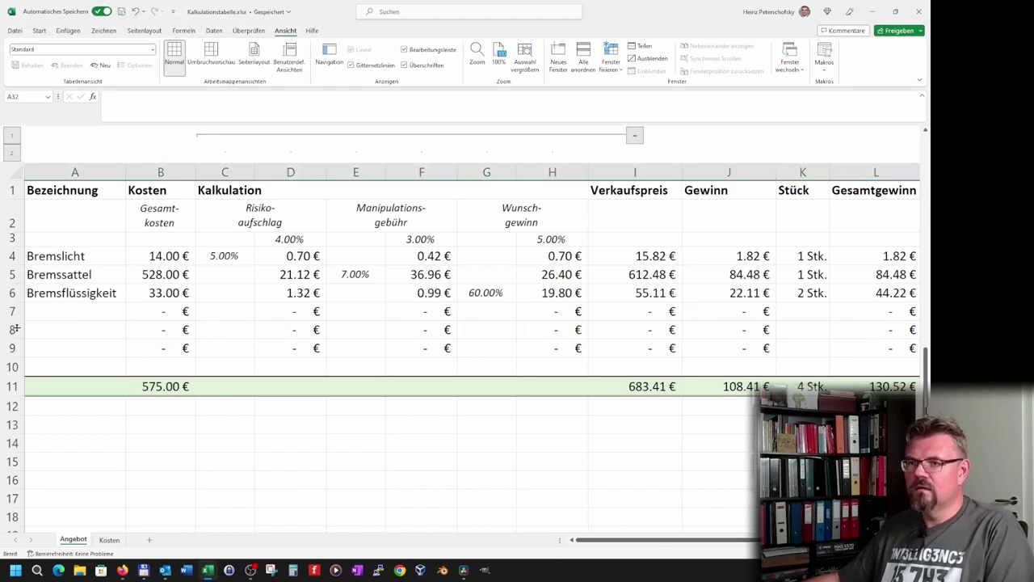
pyautogui.scroll(-6, 88, 352)
pyautogui.hscroll(10, 196, 365)
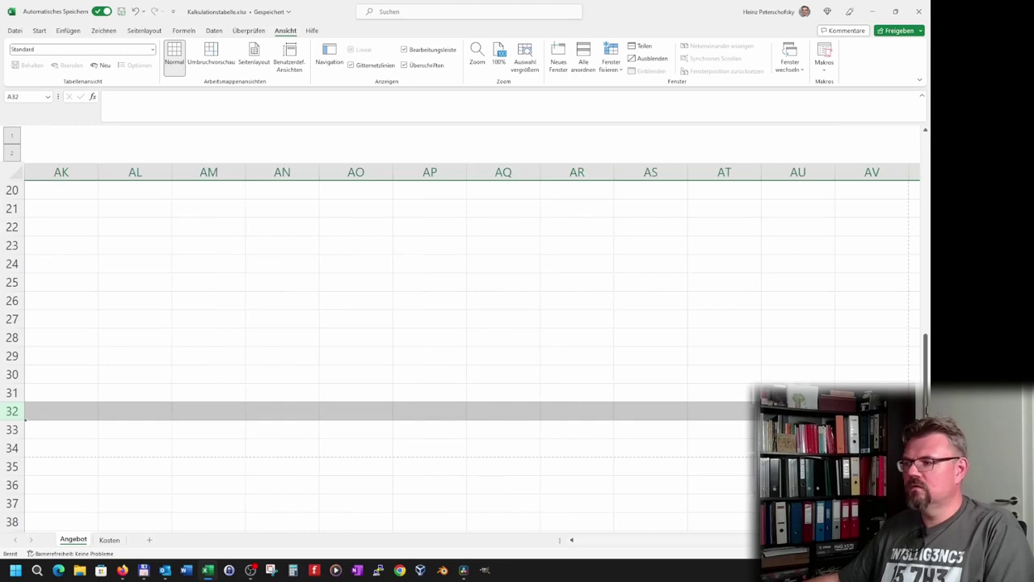
pyautogui.hscroll(-5, 288, 408)
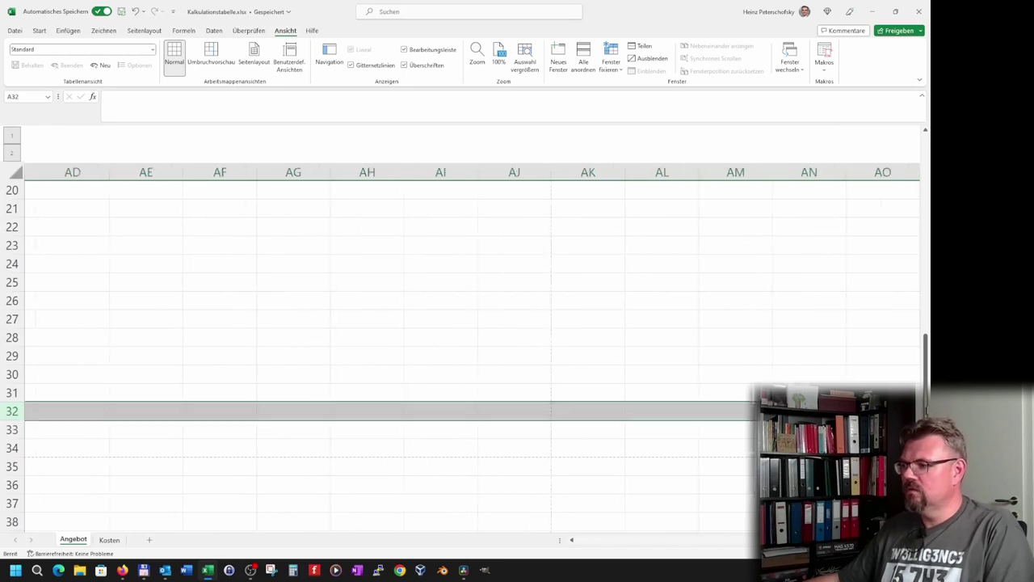
pyautogui.hscroll(-5, 288, 408)
pyautogui.scroll(5, 113, 302)
pyautogui.scroll(1, 112, 301)
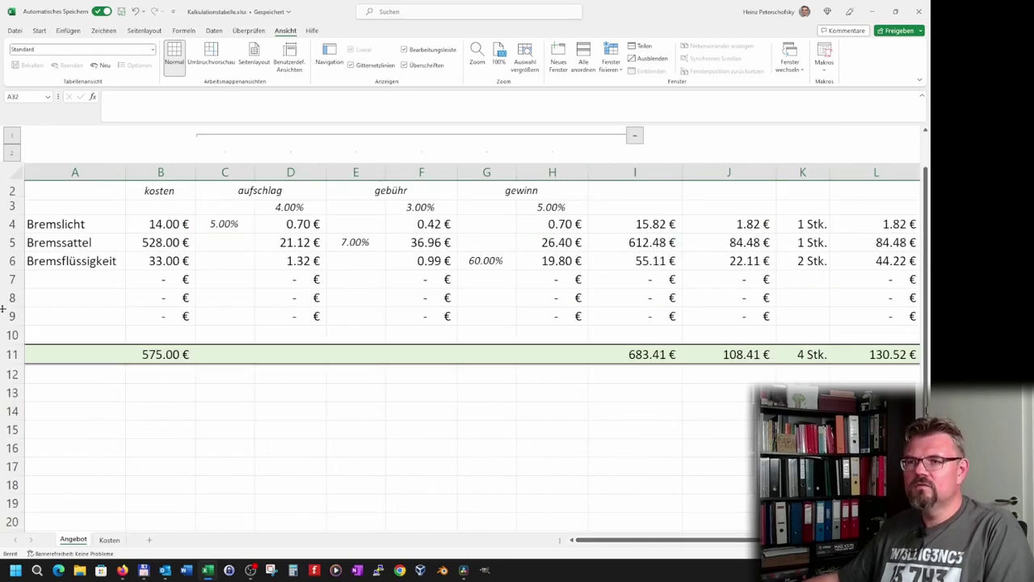
pyautogui.click(12, 316)
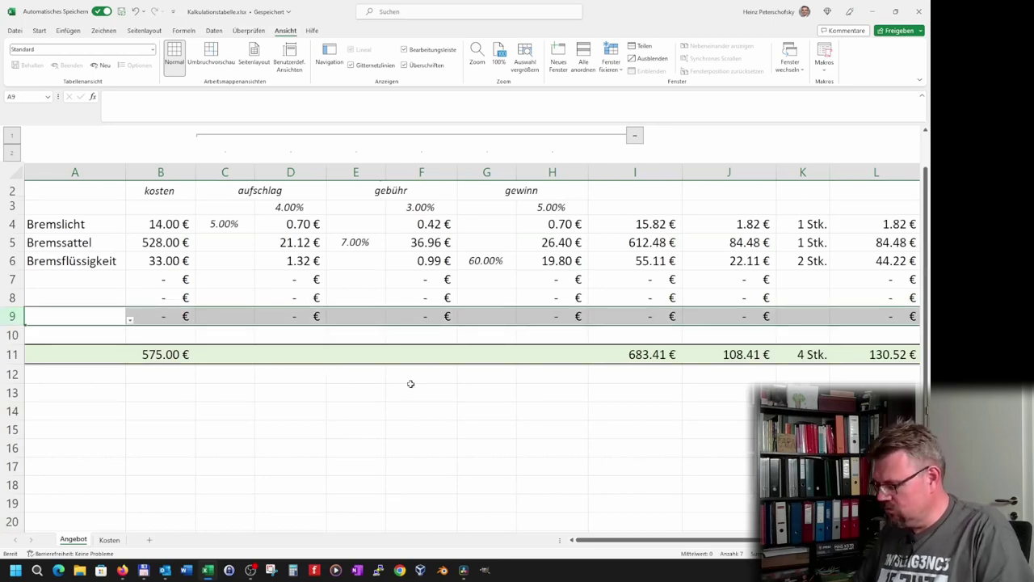
# Insert blank rows at row 9 so the totals line moves to row 39, and select row 8's formulas.
pyautogui.hotkey('ctrl', '+')
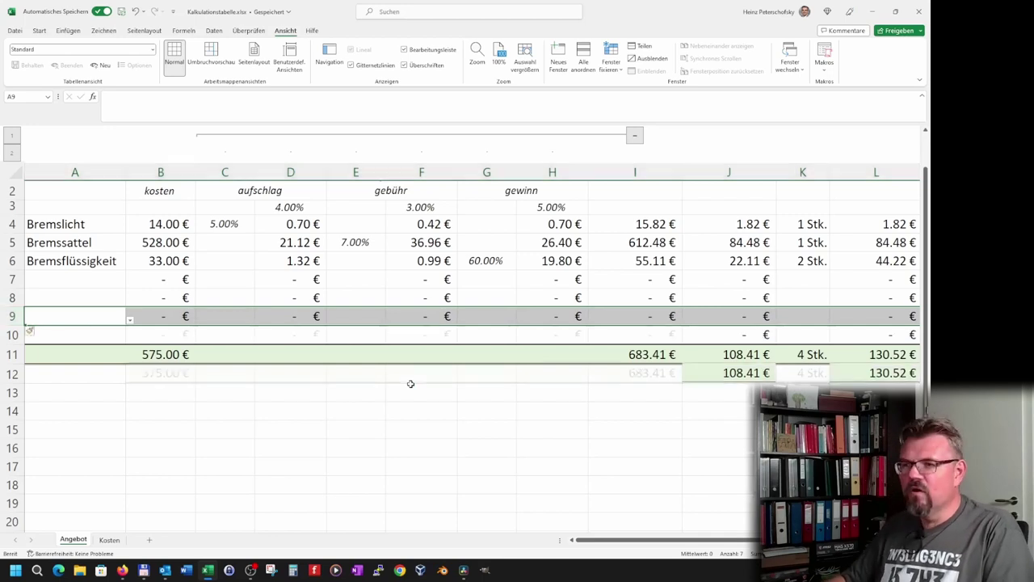
pyautogui.hotkey('ctrl', '+')
pyautogui.hotkey('ctrl', '+')
pyautogui.hotkey('ctrl', '+')
pyautogui.hotkey('ctrl', '+')
pyautogui.hotkey('ctrl', '+')
pyautogui.hotkey('ctrl', '+')
pyautogui.hotkey('ctrl', '+')
pyautogui.hotkey('ctrl', '+')
pyautogui.hotkey('ctrl', '+')
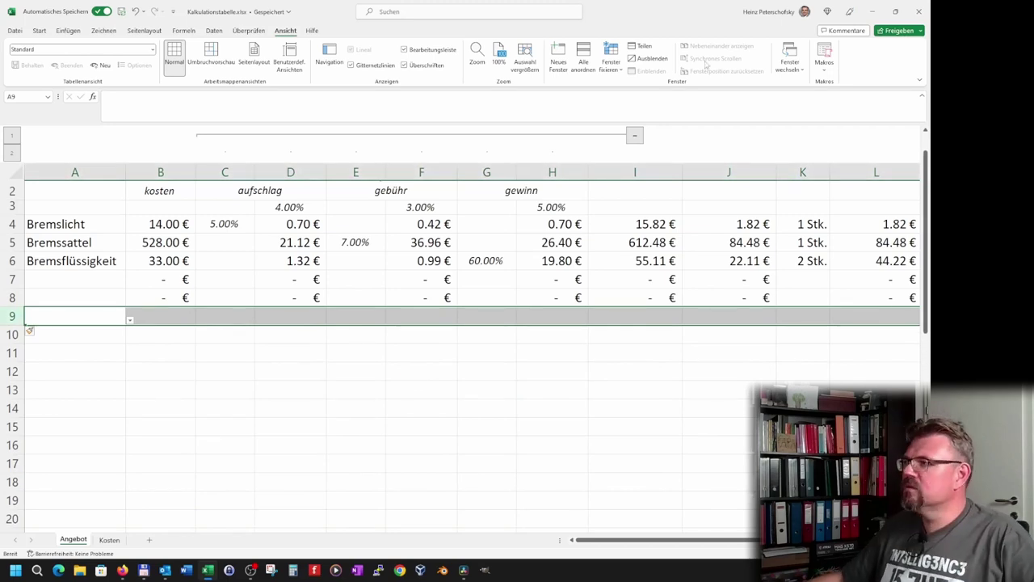
pyautogui.scroll(-3, 460, 323)
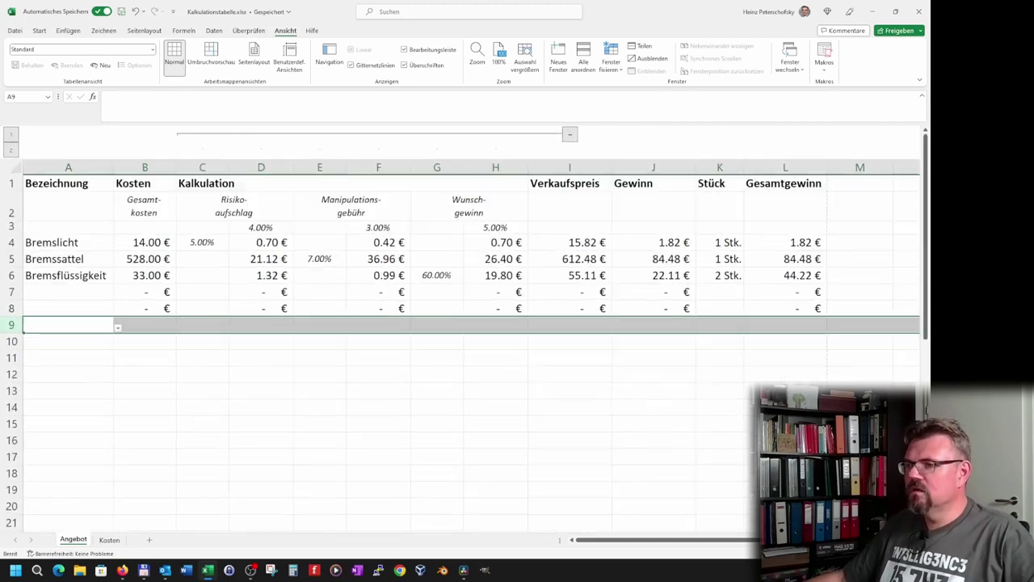
pyautogui.scroll(-1, 460, 323)
pyautogui.scroll(-1, 461, 323)
pyautogui.scroll(-1, 461, 323)
pyautogui.scroll(-1, 552, 487)
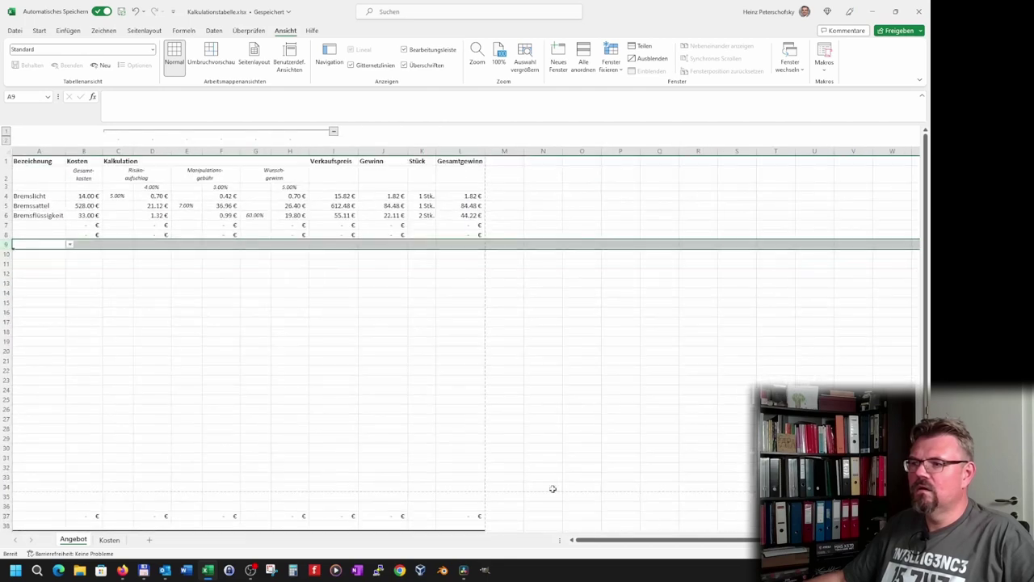
pyautogui.scroll(-2, 238, 362)
pyautogui.scroll(-1, 238, 363)
pyautogui.scroll(2, 206, 350)
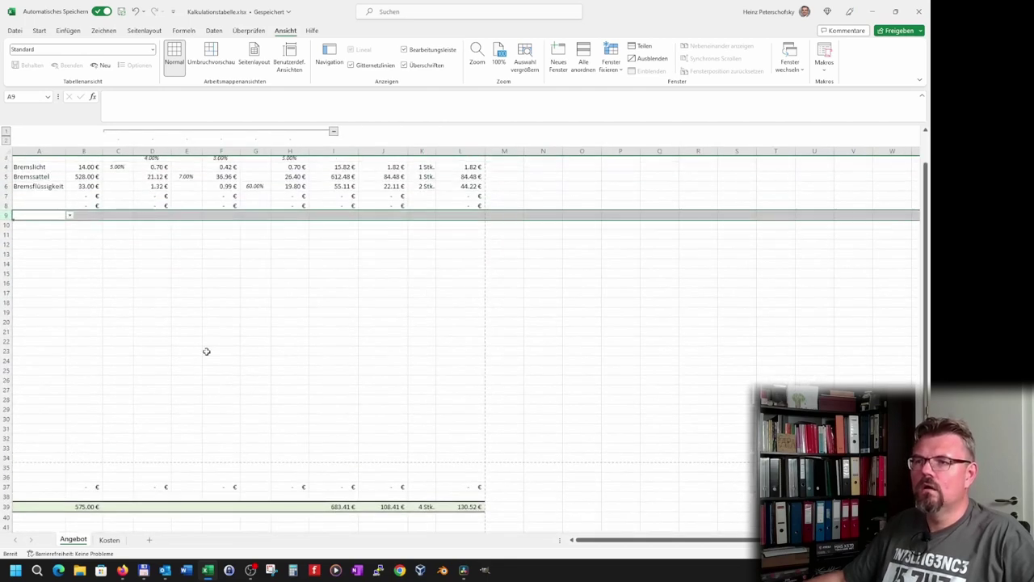
pyautogui.click(84, 206)
# Copy row 8's formulas down through row 36, and set A15 to Bremssattel and A17 to Bremsseil.
pyautogui.moveTo(101, 209)
pyautogui.mouseDown()
pyautogui.moveTo(480, 209)
pyautogui.moveTo(485, 482)
pyautogui.mouseUp()
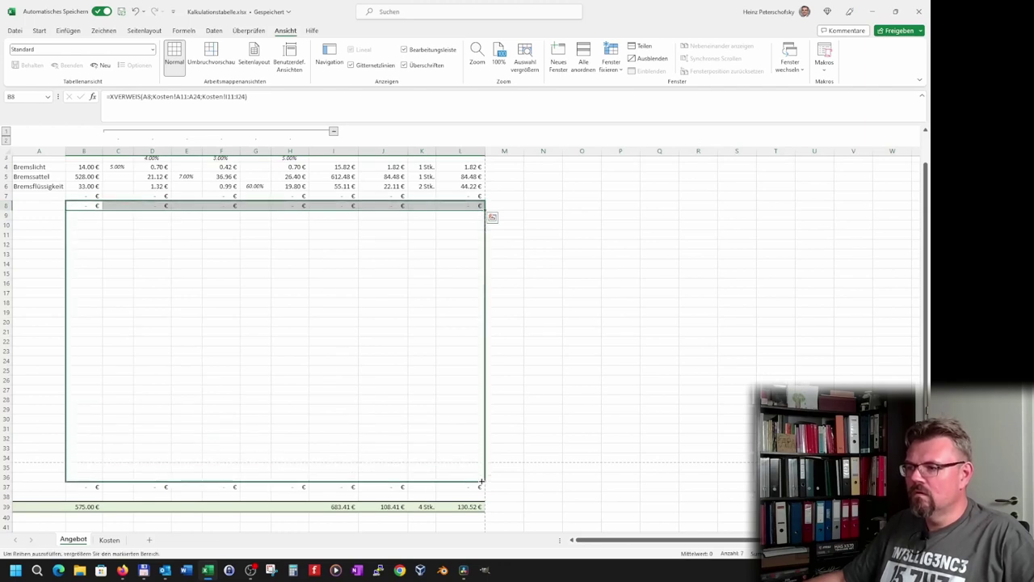
pyautogui.click(44, 272)
pyautogui.click(70, 273)
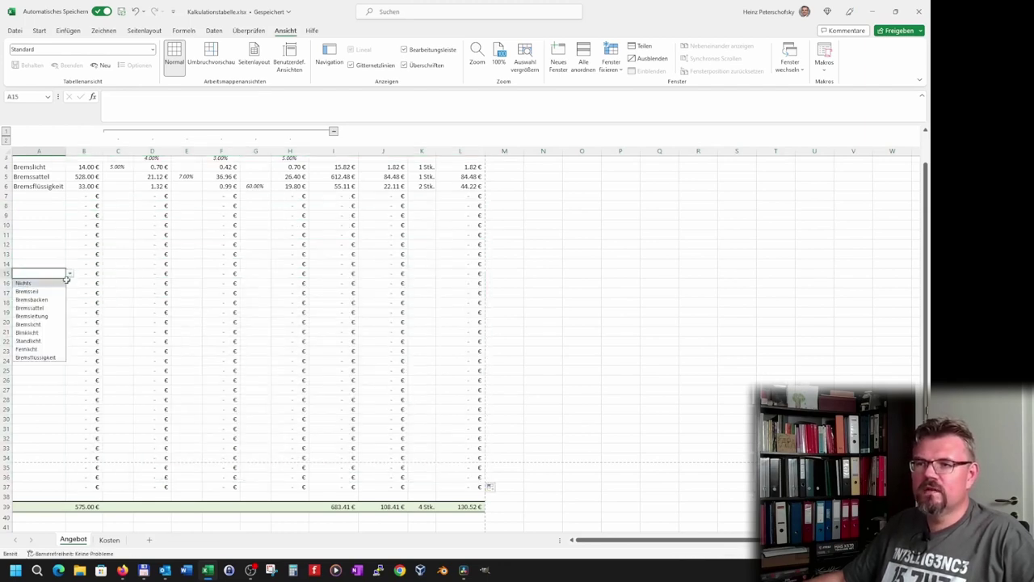
pyautogui.click(49, 307)
pyautogui.click(60, 294)
pyautogui.click(71, 298)
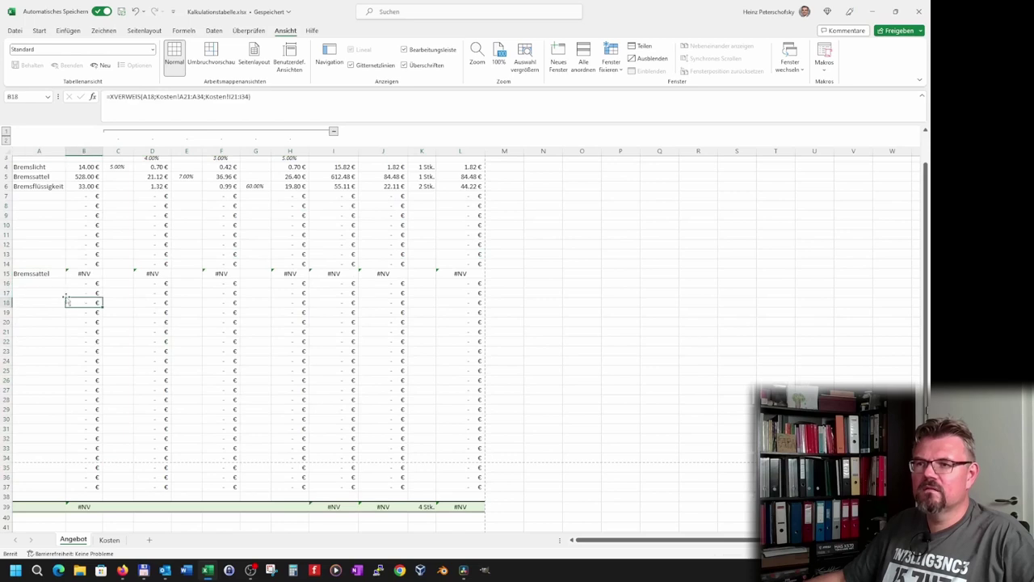
pyautogui.click(57, 292)
pyautogui.click(70, 293)
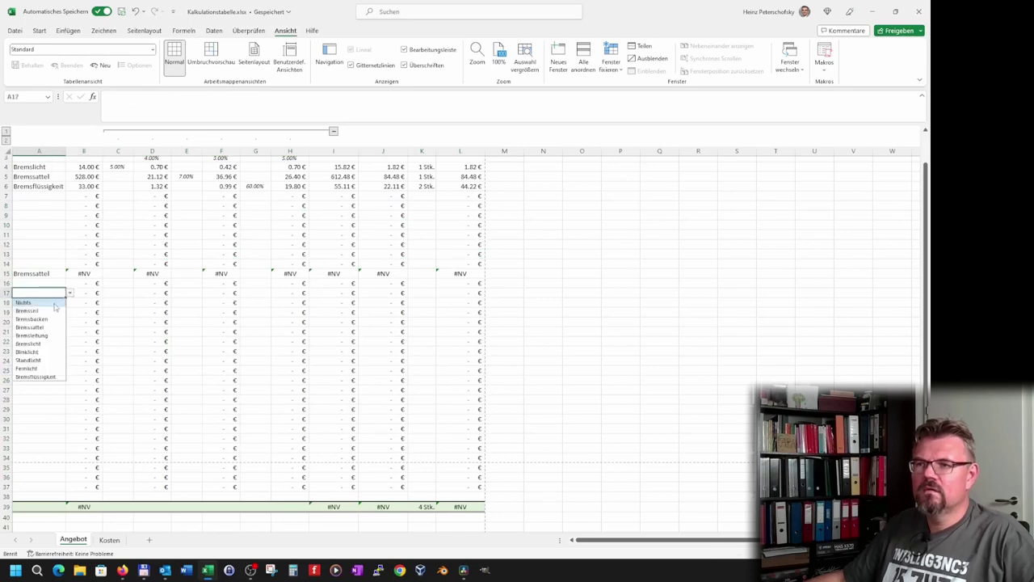
pyautogui.click(61, 325)
# Inspect the XVERWEIS lookup formula in B6 without changing it.
pyautogui.click(73, 242)
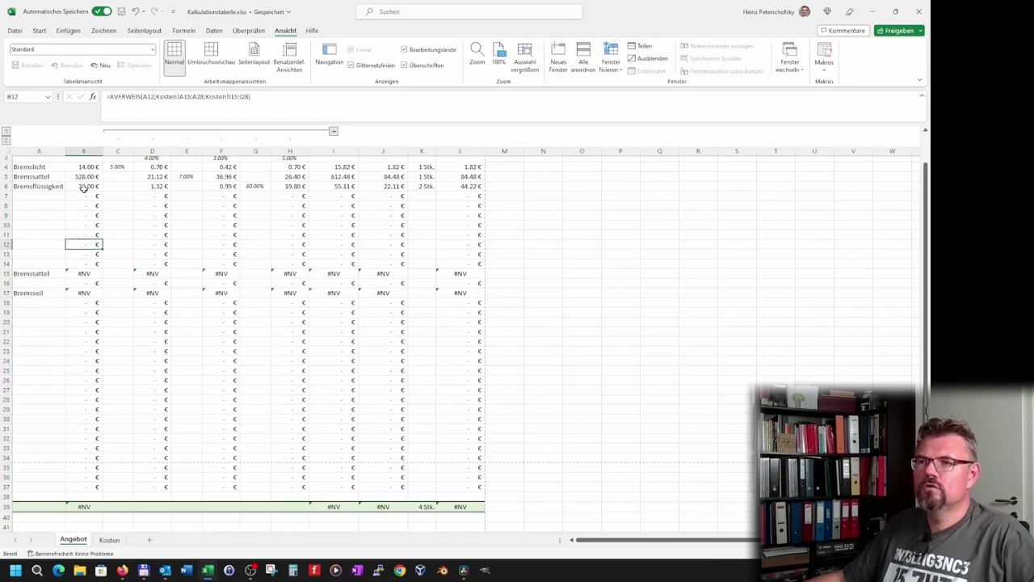
pyautogui.click(83, 188)
pyautogui.press('F2')
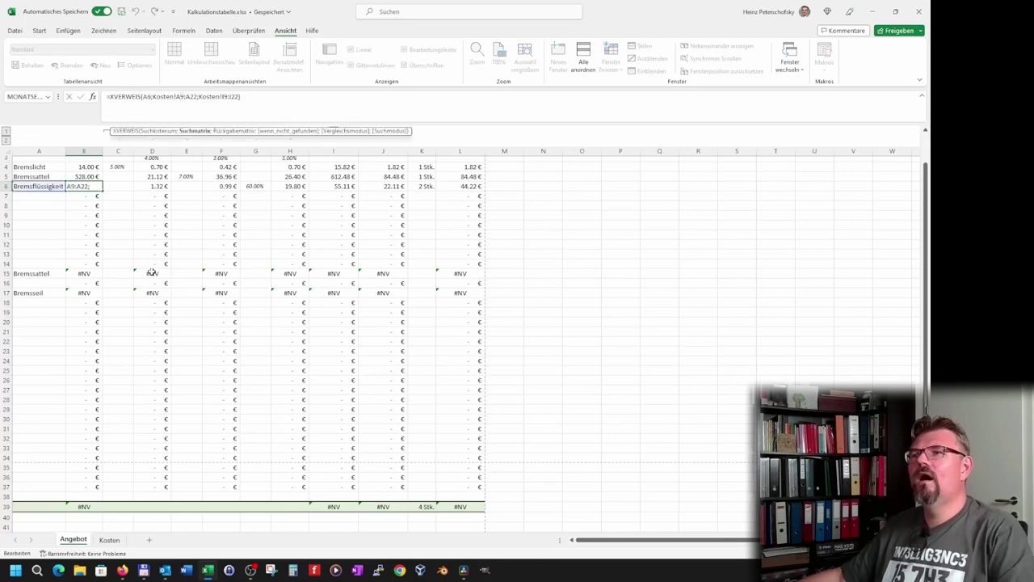
pyautogui.press('Escape')
# Review B4's lookup ranges and check which rows the Kosten sheet uses.
pyautogui.click(95, 166)
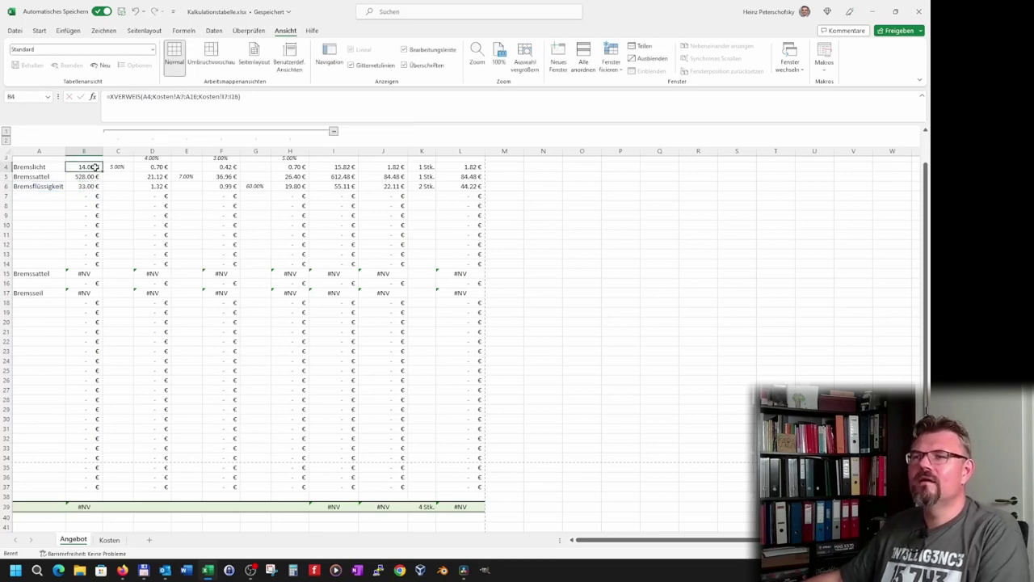
pyautogui.click(185, 99)
pyautogui.press('Escape')
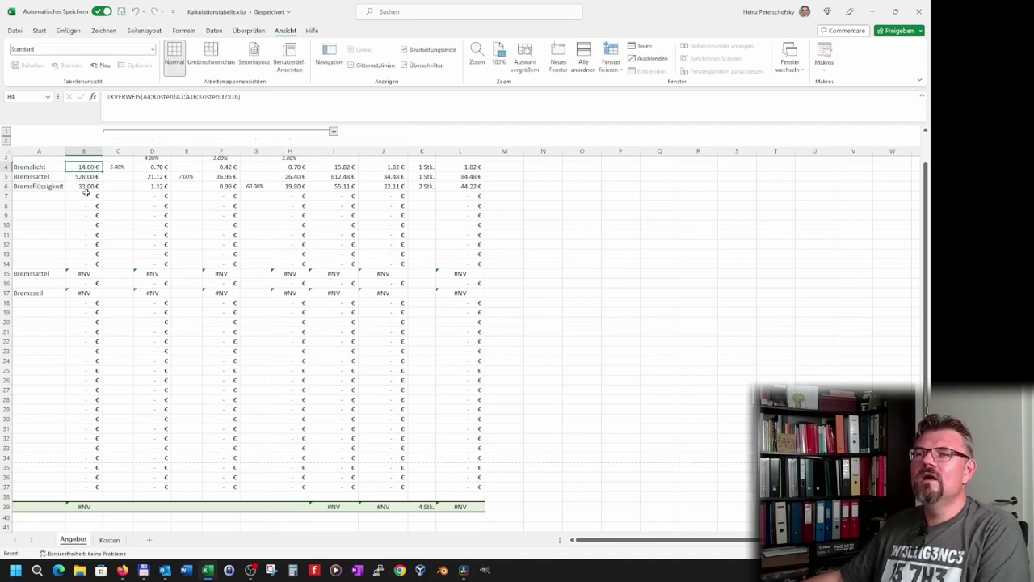
pyautogui.scroll(1, 89, 243)
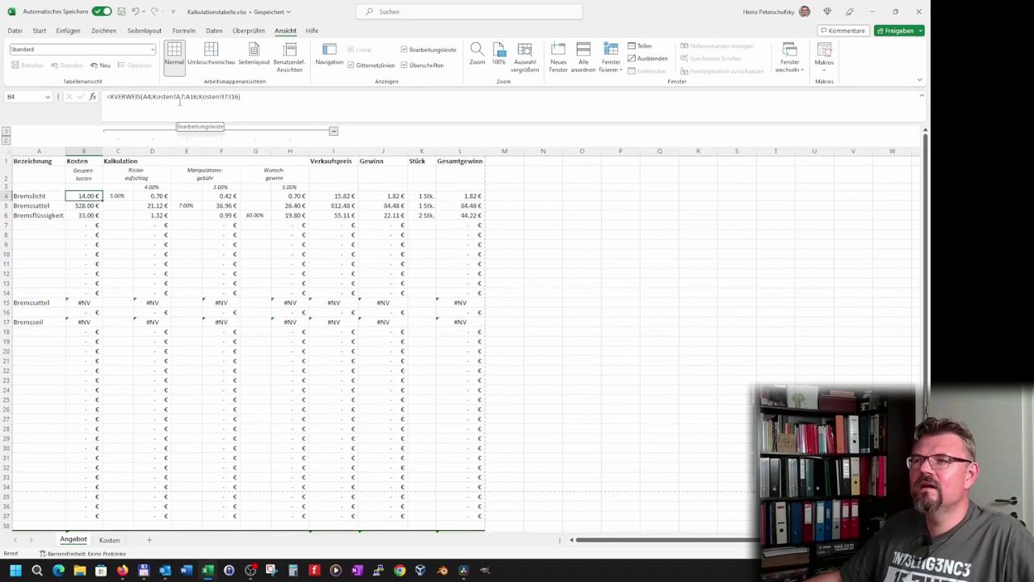
pyautogui.click(180, 97)
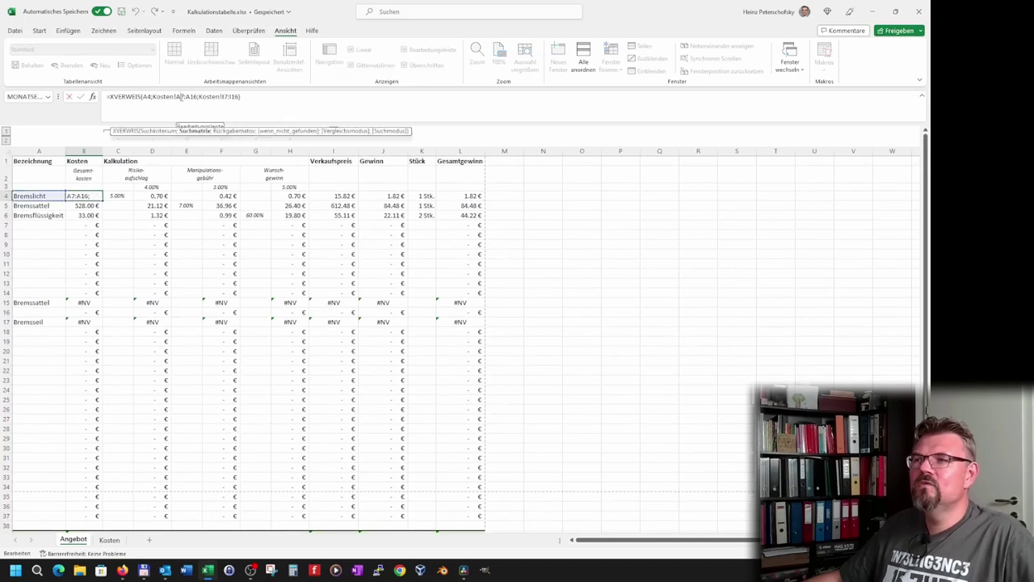
pyautogui.press('Escape')
pyautogui.click(109, 539)
pyautogui.scroll(3, 93, 196)
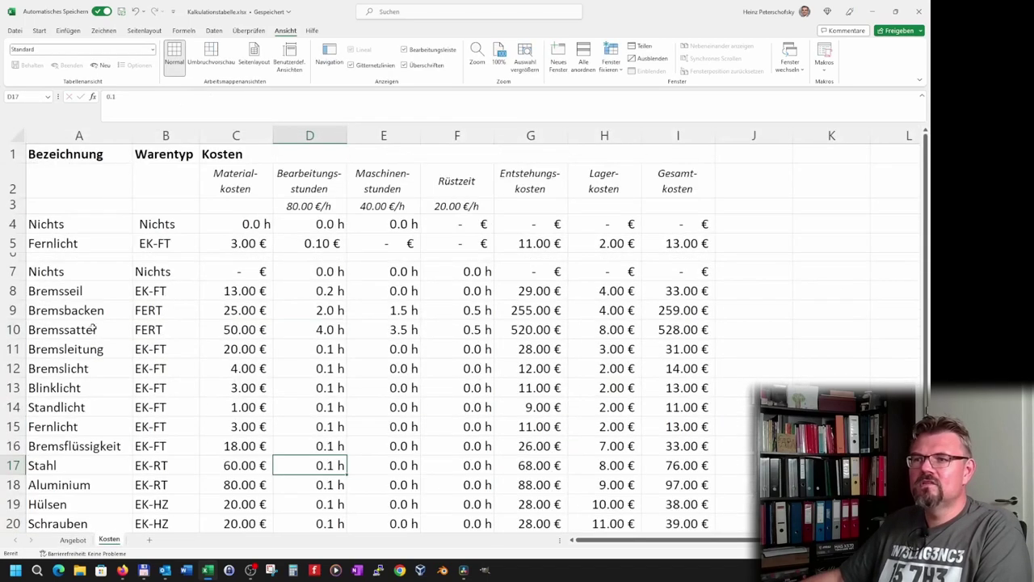
pyautogui.scroll(-4, 69, 272)
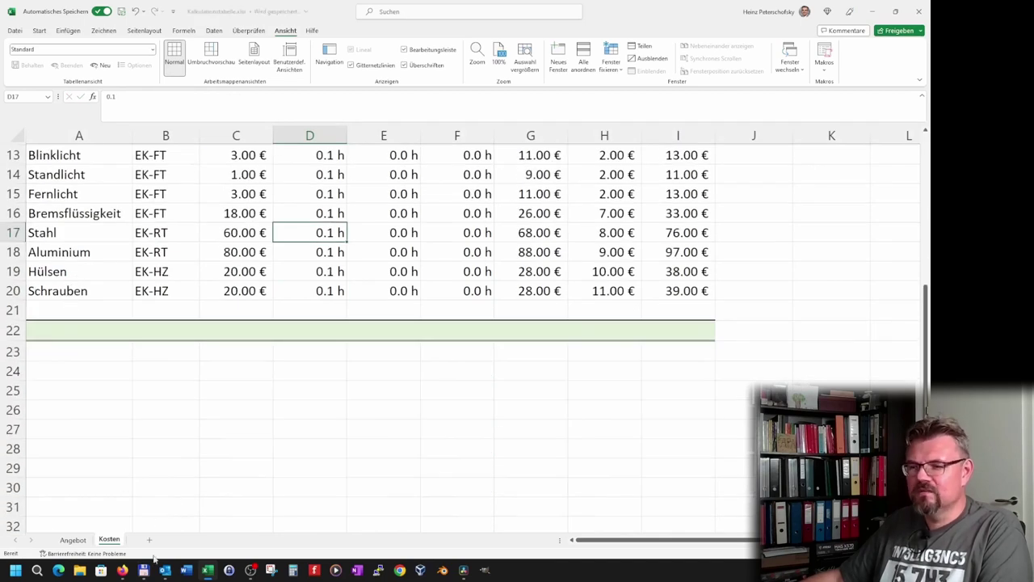
pyautogui.click(73, 539)
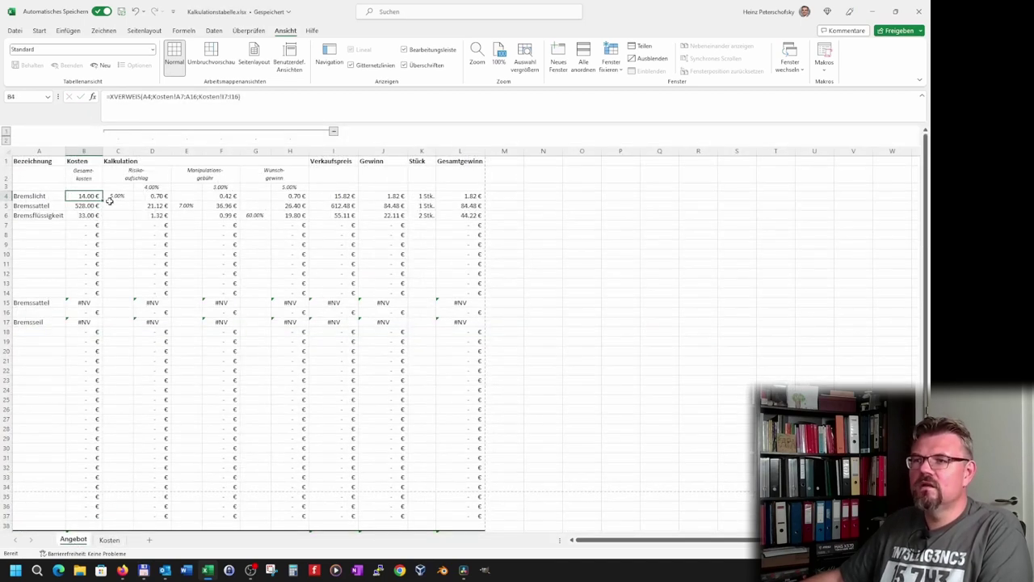
# Edit B4's XVERWEIS ranges to Kosten!A$7:A$21 and Kosten!I$7:I$21.
pyautogui.click(184, 98)
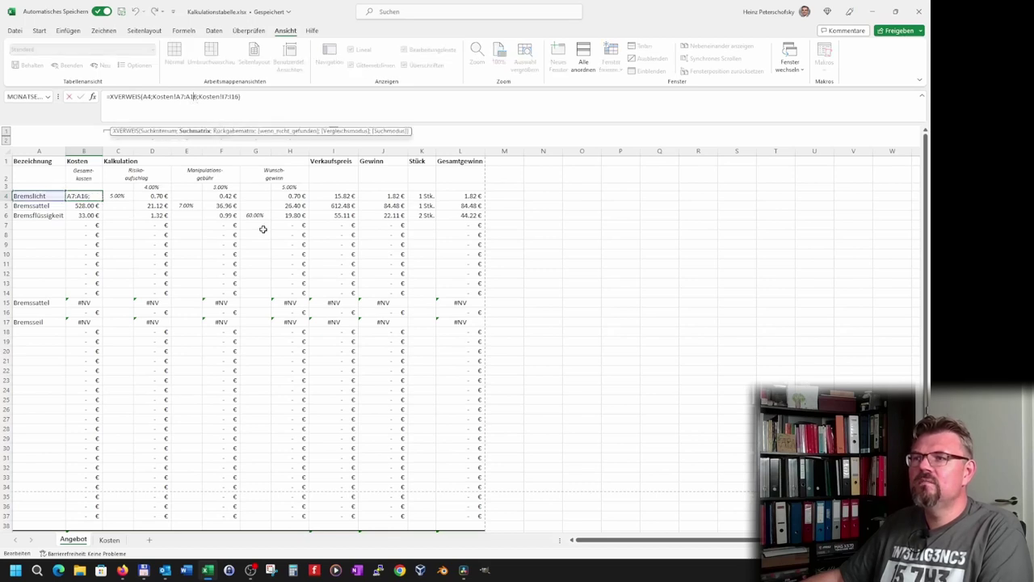
pyautogui.press('BackSpace')
pyautogui.press('BackSpace')
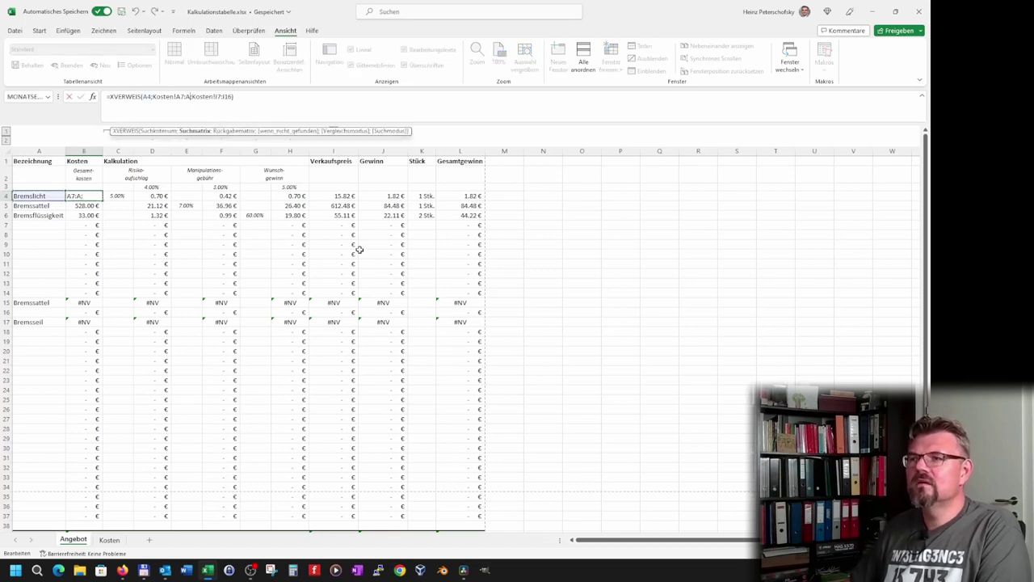
pyautogui.write('21')
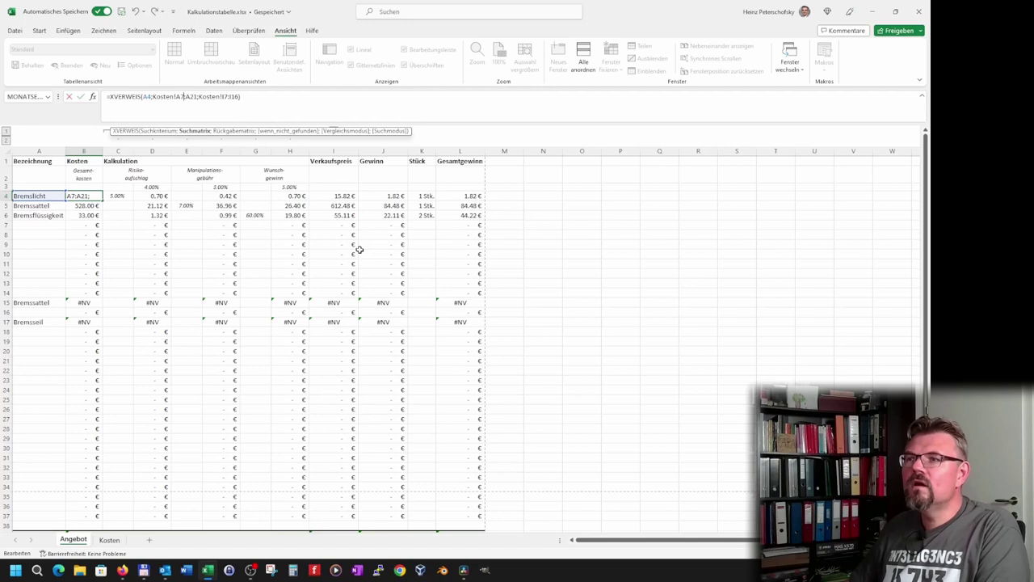
pyautogui.write('$7:A')
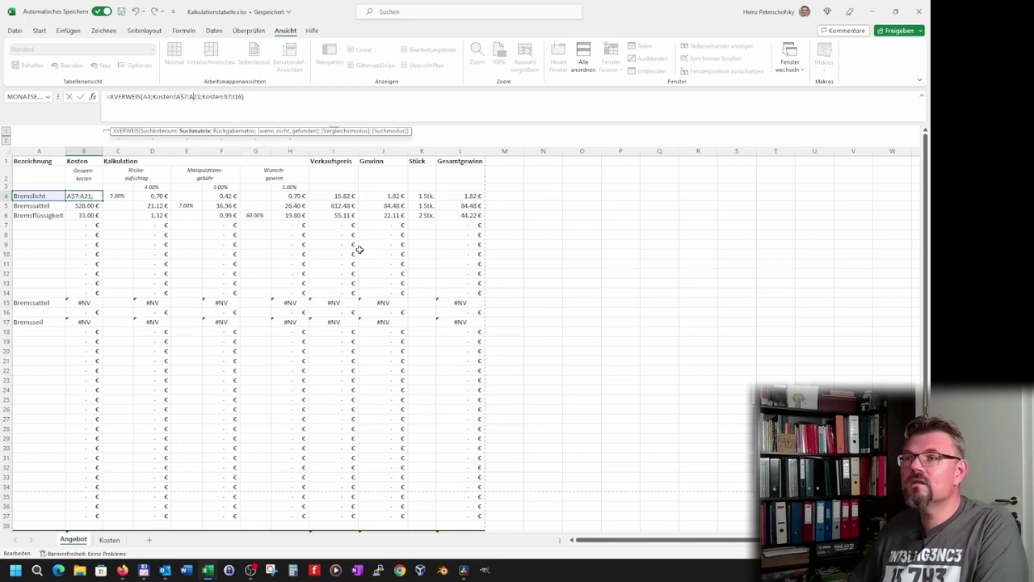
pyautogui.write('$')
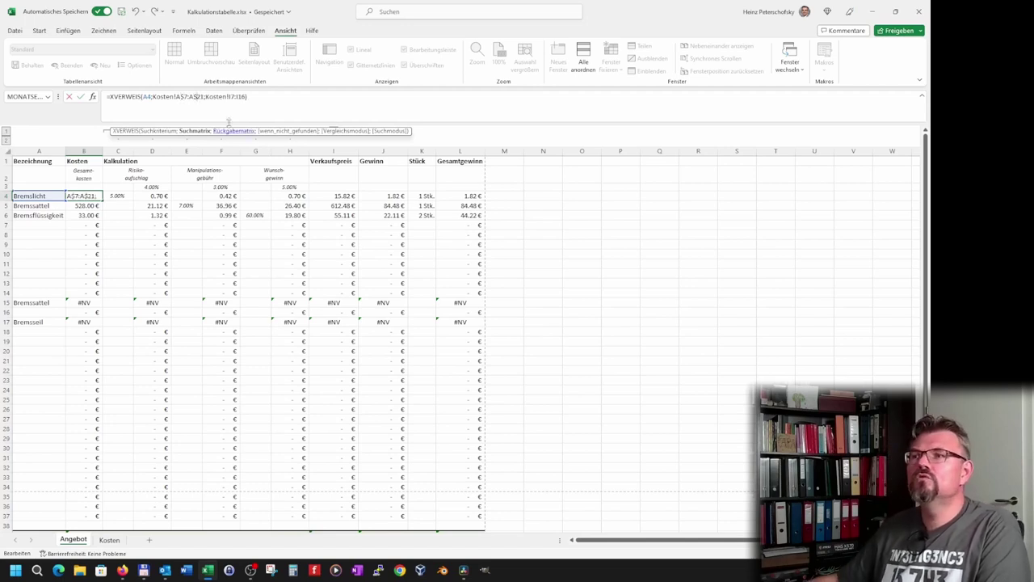
pyautogui.click(233, 96)
pyautogui.write('$')
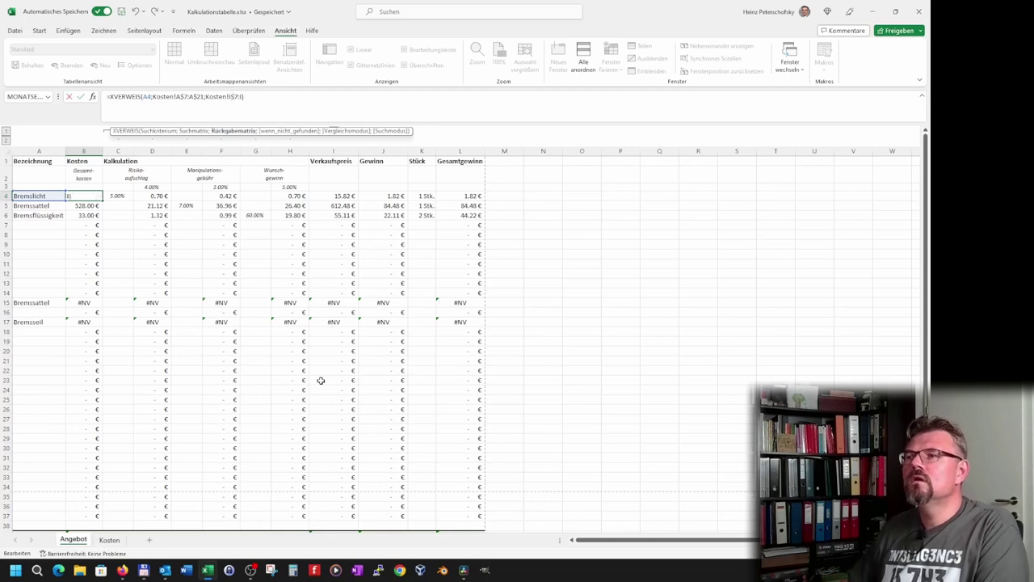
pyautogui.write('21$')
pyautogui.press('Return')
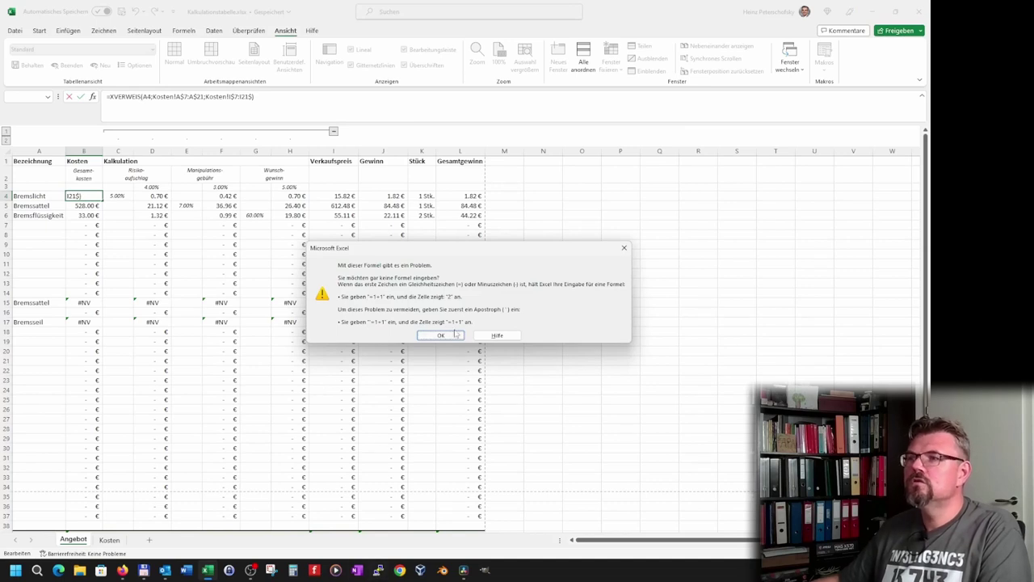
# Fix the misplaced dollar sign and closing parenthesis so B4's lookup formula is accepted.
pyautogui.click(441, 335)
pyautogui.press('BackSpace')
pyautogui.write(')')
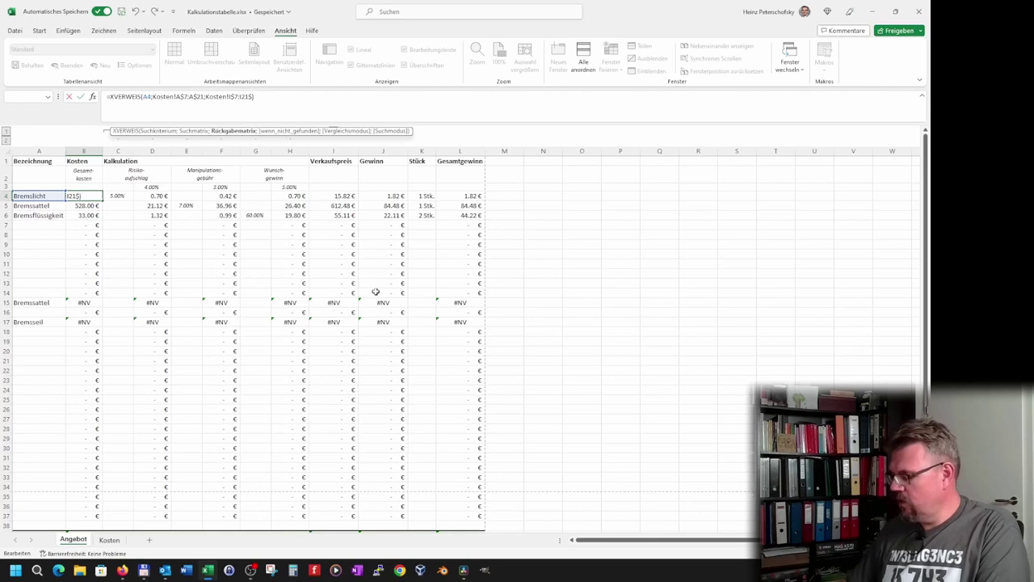
pyautogui.press('Return')
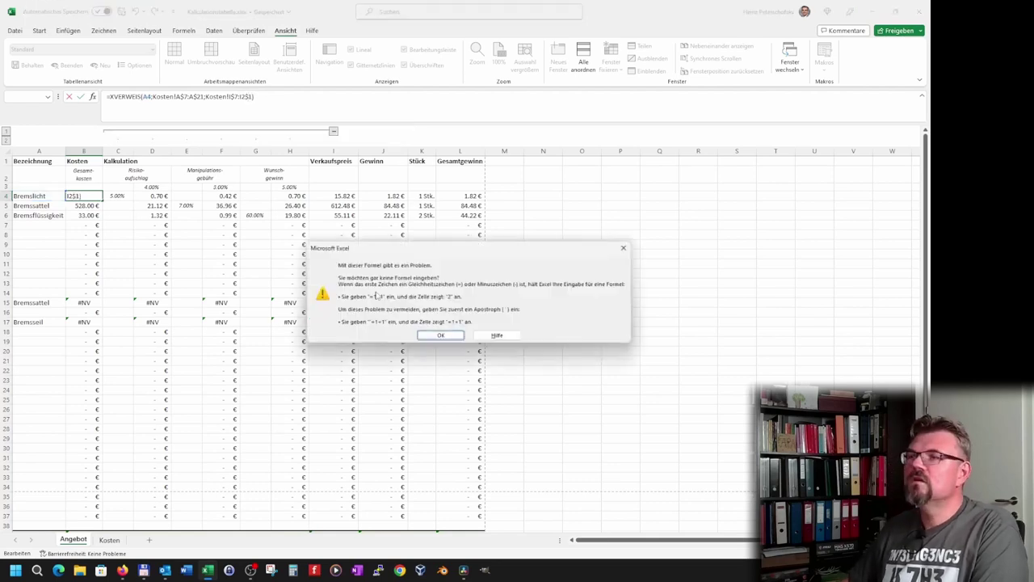
pyautogui.press('Return')
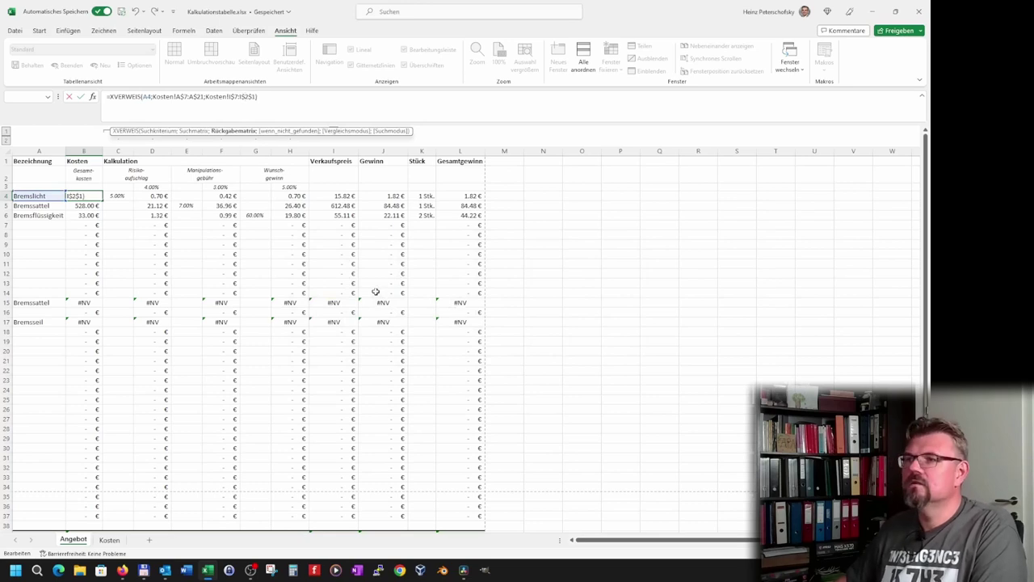
pyautogui.press('End')
pyautogui.press('Return')
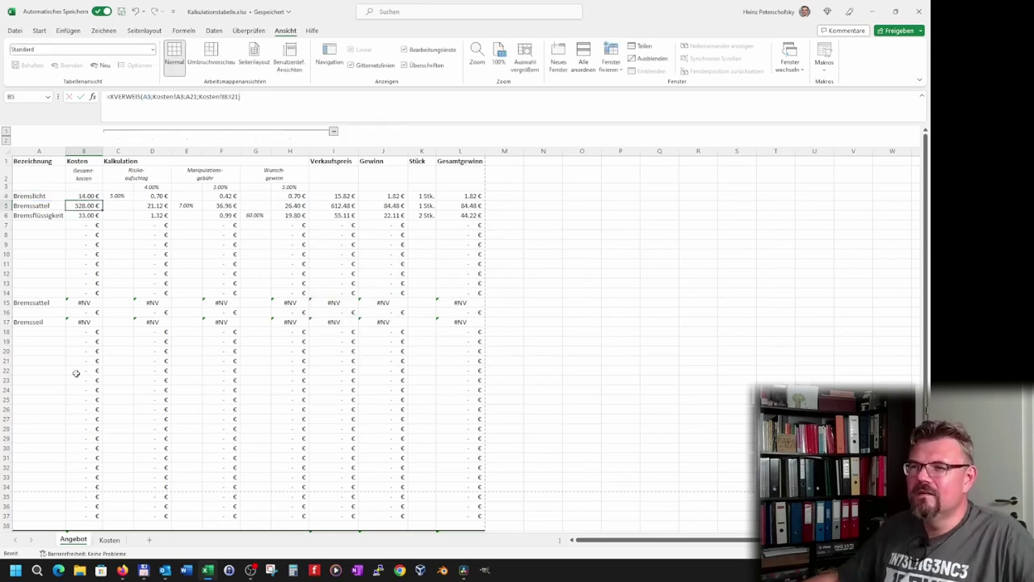
# Fill B4's lookup down through row 37 and check the formulas in D12, I4–L4 and B4–B6.
pyautogui.click(79, 197)
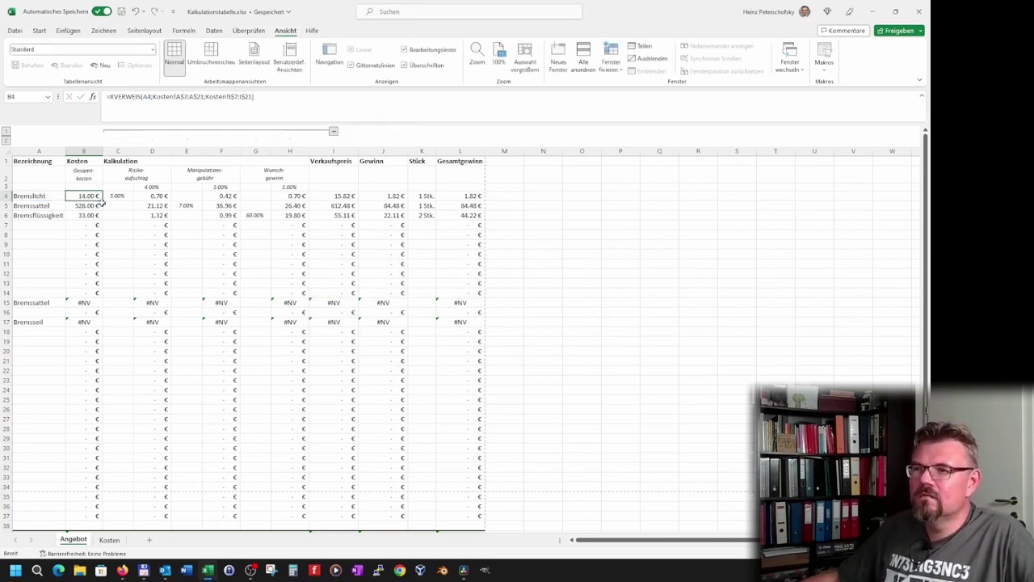
pyautogui.moveTo(103, 200); pyautogui.dragTo(100, 518)
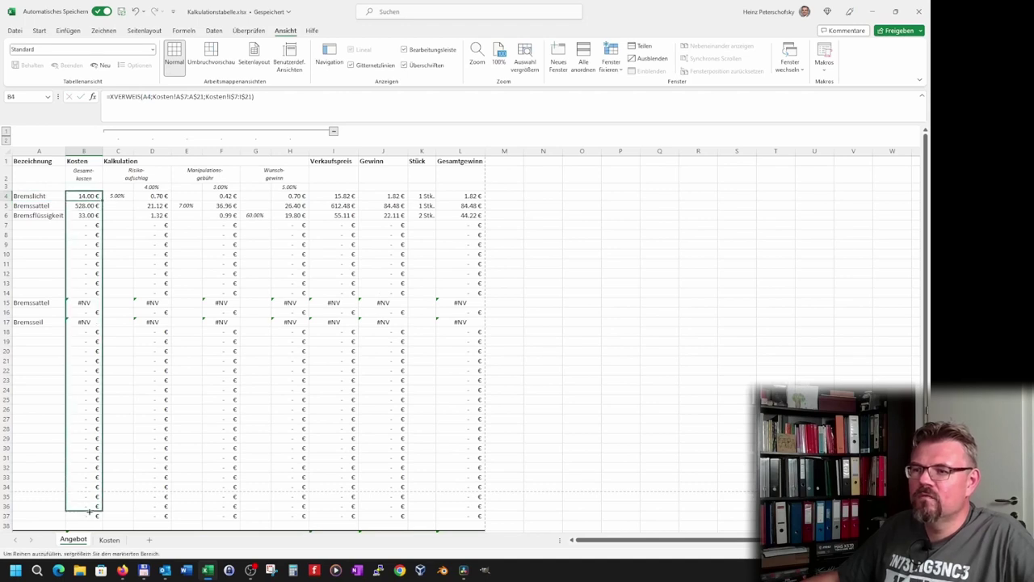
pyautogui.click(142, 273)
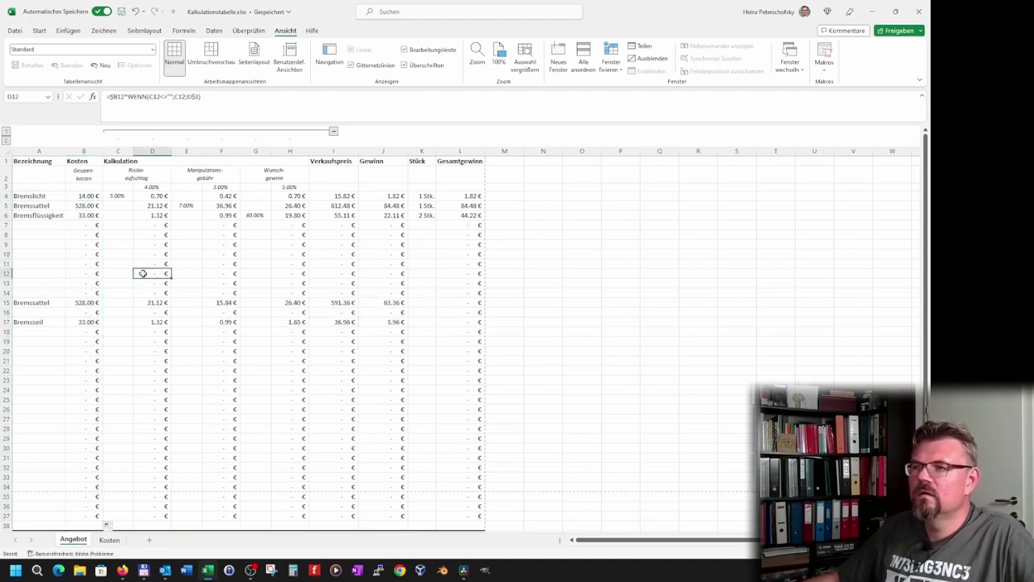
pyautogui.click(337, 195)
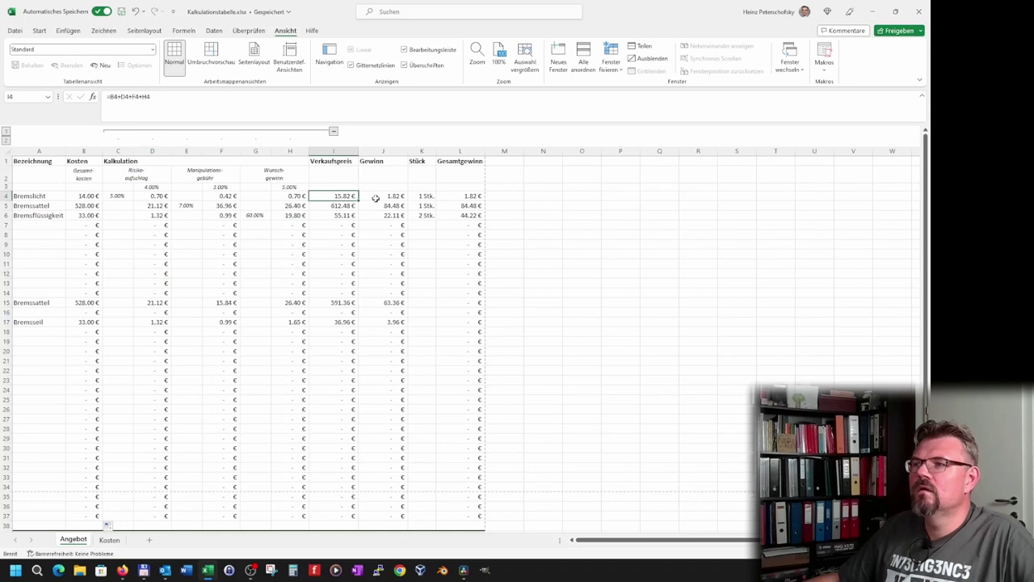
pyautogui.click(376, 198)
pyautogui.click(411, 195)
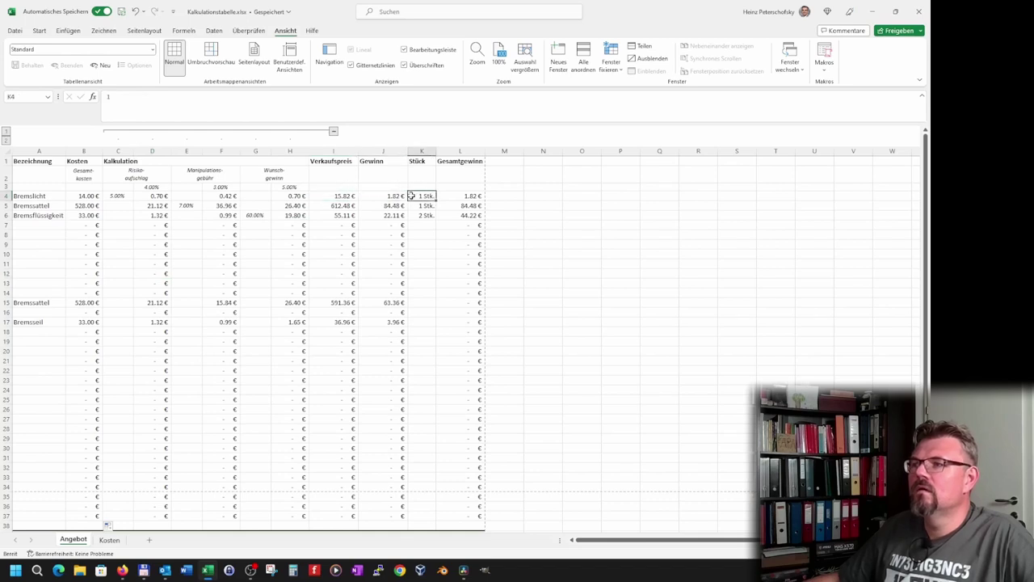
pyautogui.click(455, 198)
pyautogui.click(94, 197)
pyautogui.click(88, 206)
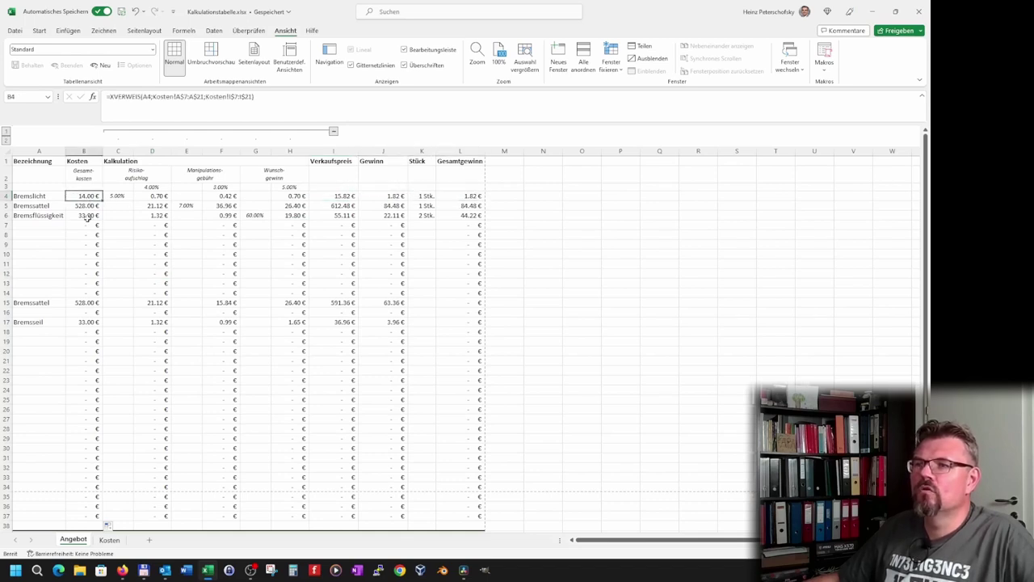
pyautogui.click(88, 216)
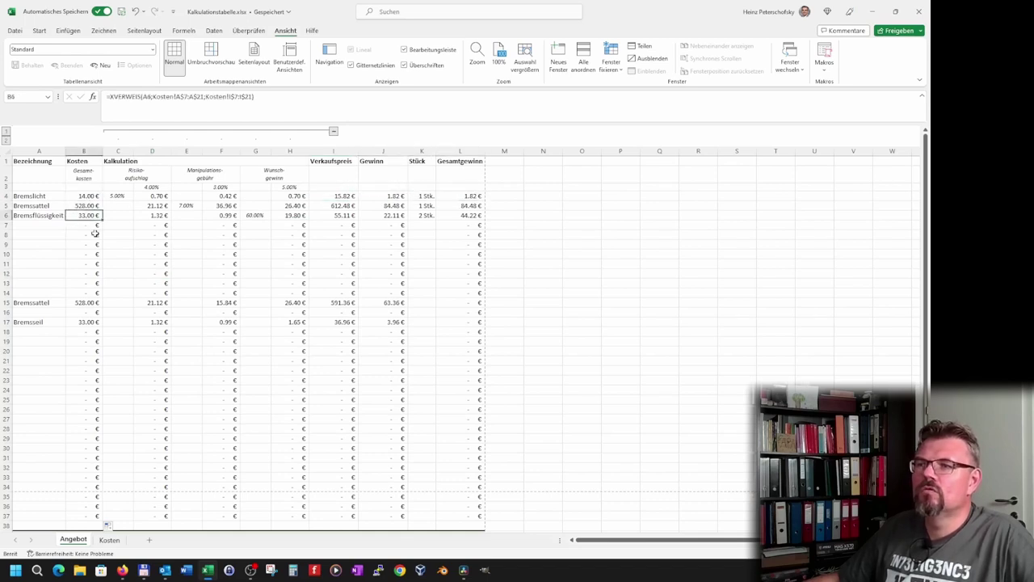
# Pick Bremsseil for A30 and Bremslicht for A28 from the item dropdowns.
pyautogui.click(47, 448)
pyautogui.click(70, 449)
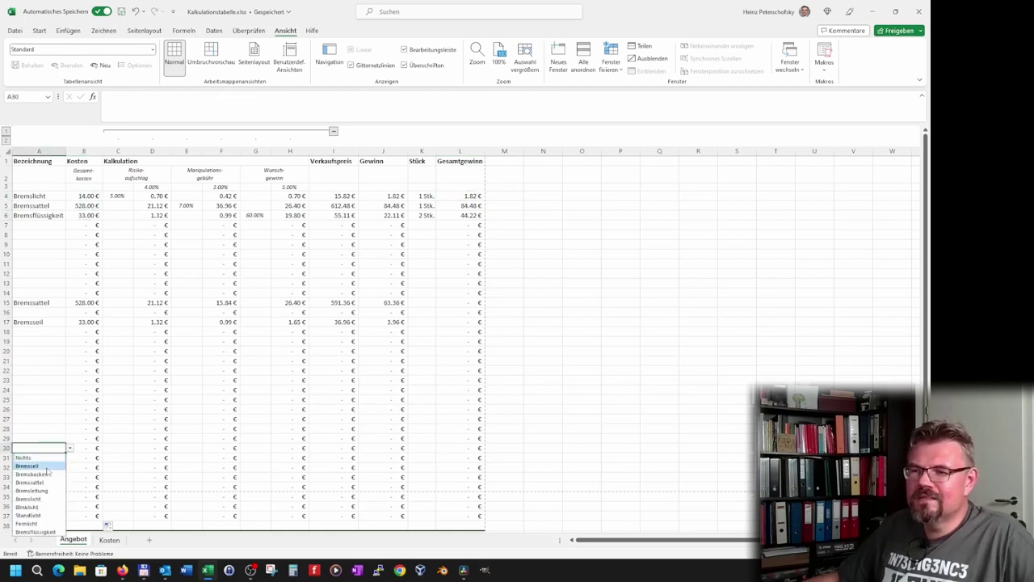
pyautogui.click(37, 465)
pyautogui.click(51, 428)
pyautogui.click(72, 428)
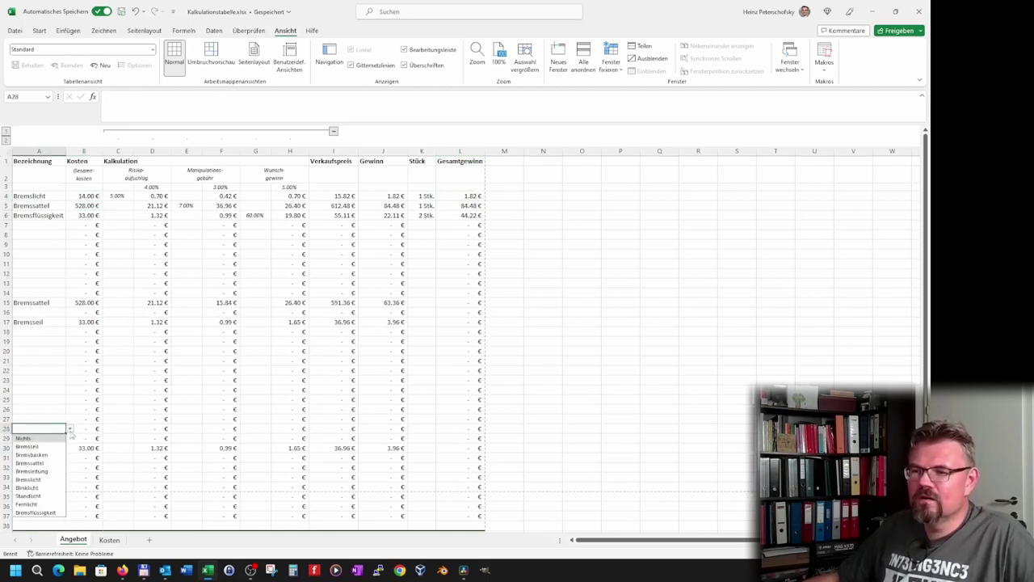
pyautogui.click(36, 438)
# Choose Bremssattel for A37 and Blinklicht for A35, then bring up A33's item list.
pyautogui.scroll(-5, 40, 397)
pyautogui.click(58, 374)
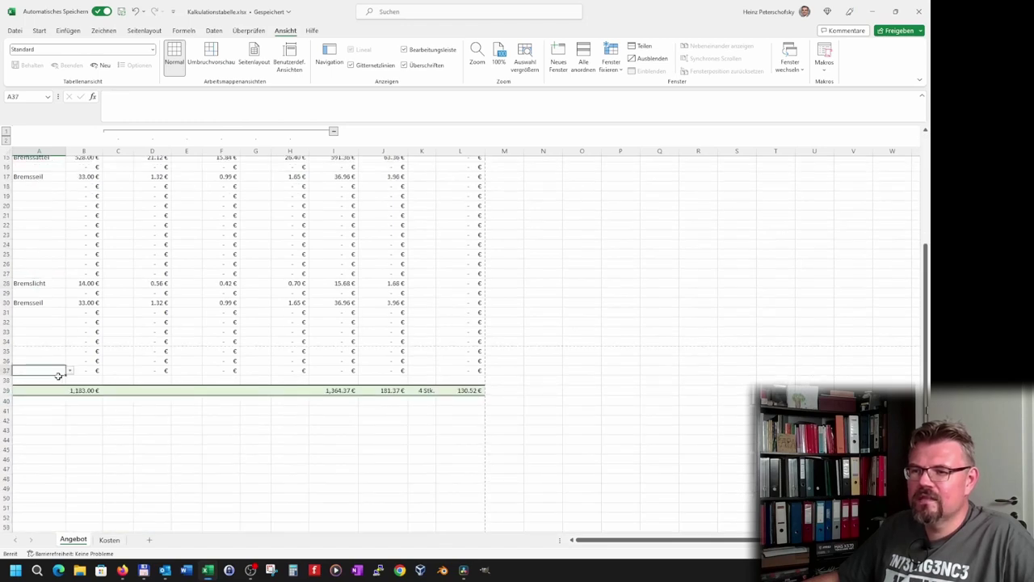
pyautogui.click(70, 371)
pyautogui.click(32, 403)
pyautogui.click(46, 350)
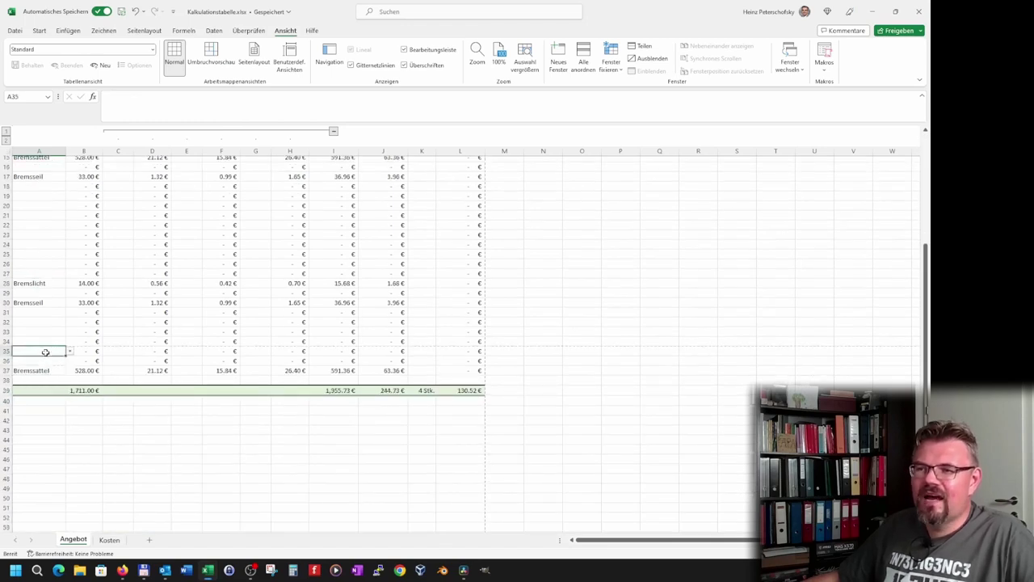
pyautogui.click(70, 352)
pyautogui.click(32, 410)
pyautogui.click(46, 331)
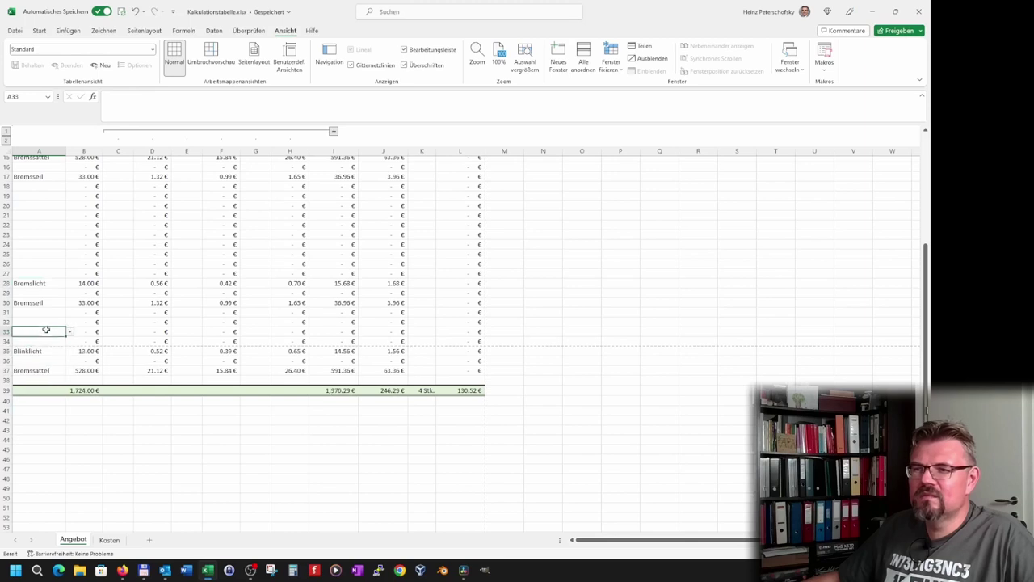
pyautogui.click(71, 332)
# Set A33 to Blinklicht, then enter quantities 10, 5 and 3 in K15, K17 and K28.
pyautogui.click(33, 392)
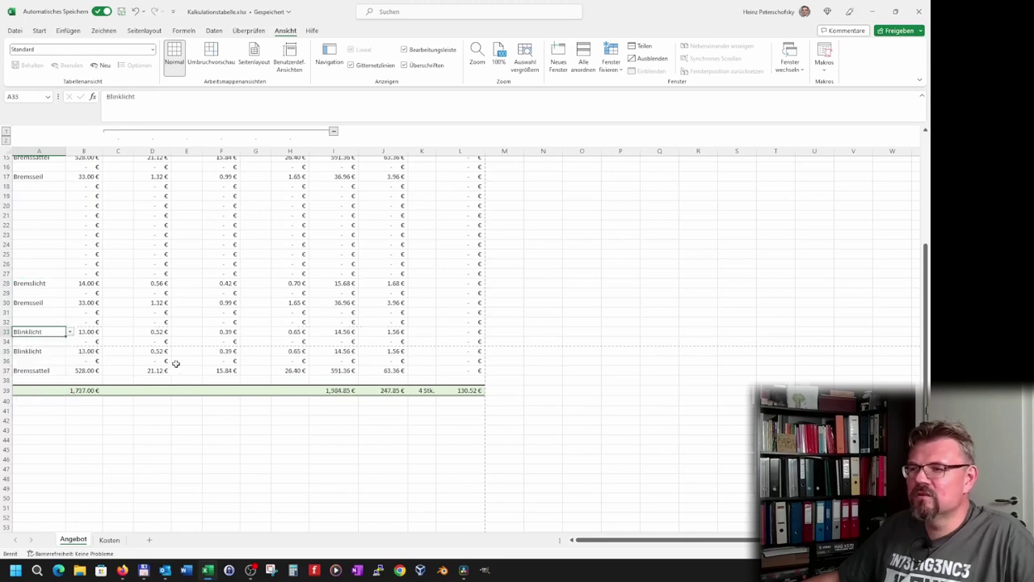
pyautogui.scroll(5, 273, 366)
pyautogui.click(426, 300)
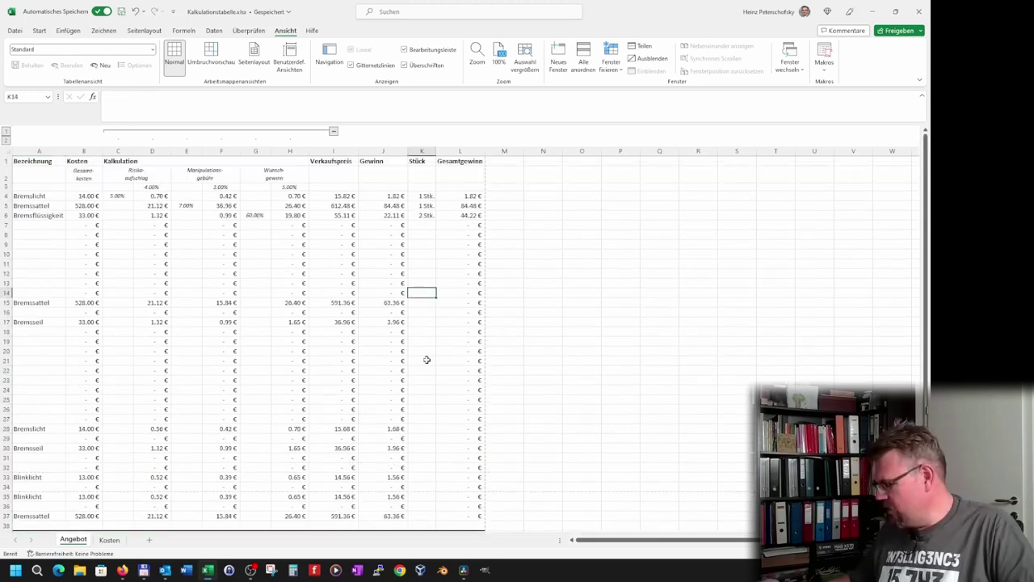
pyautogui.write('10')
pyautogui.press('Return')
pyautogui.press('Down')
pyautogui.write('5')
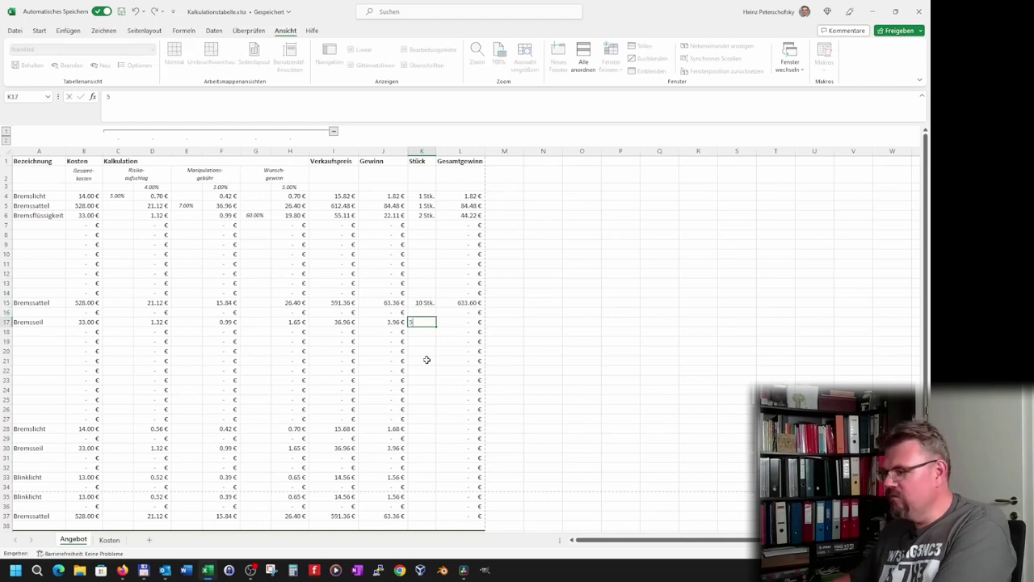
pyautogui.press('Return')
pyautogui.press('Down')
pyautogui.press('Down')
pyautogui.press('Down')
pyautogui.press('Down')
pyautogui.press('Down')
# Enter quantities 2, 1, 2 and 7 Stk. for rows 30, 33, 35 and 37.
pyautogui.press('Down')
pyautogui.press('Down')
pyautogui.press('Down')
pyautogui.press('Down')
pyautogui.press('Down')
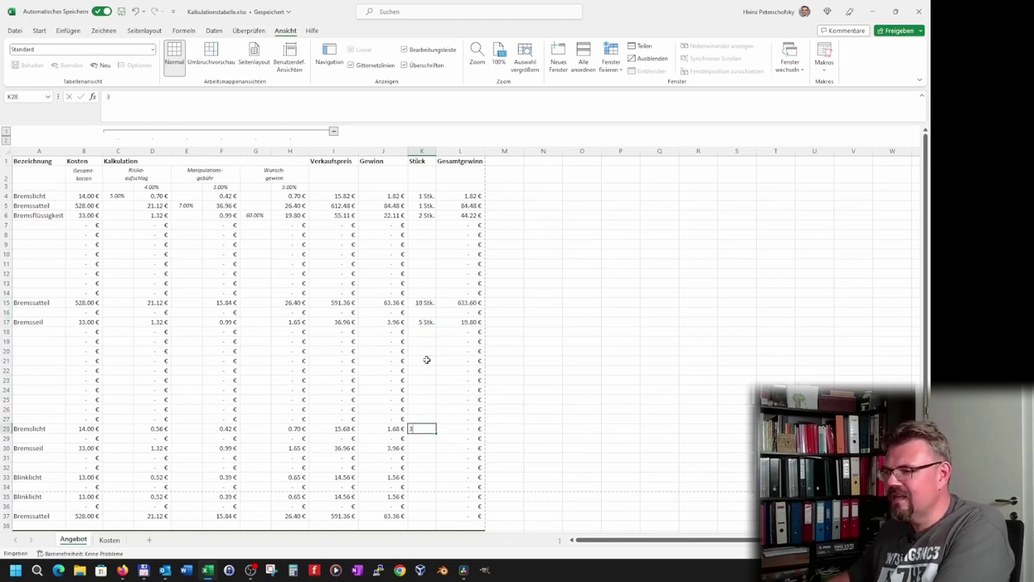
pyautogui.write('3')
pyautogui.press('Return')
pyautogui.press('Down')
pyautogui.press('Down')
pyautogui.press('Up')
pyautogui.write('2')
pyautogui.press('Return')
pyautogui.press('Down')
pyautogui.press('Down')
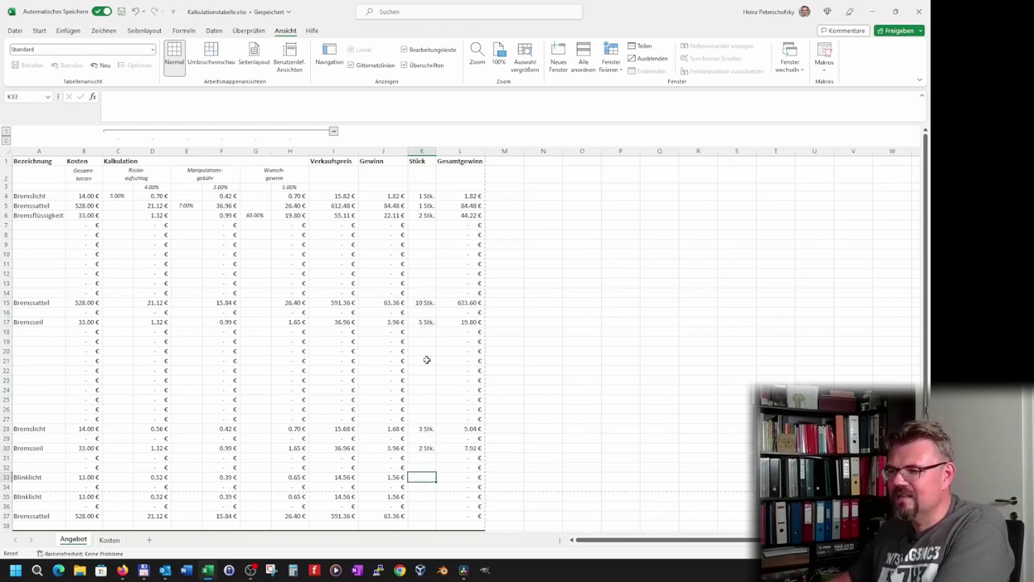
pyautogui.write('1')
pyautogui.press('Return')
pyautogui.press('Down')
pyautogui.write('2')
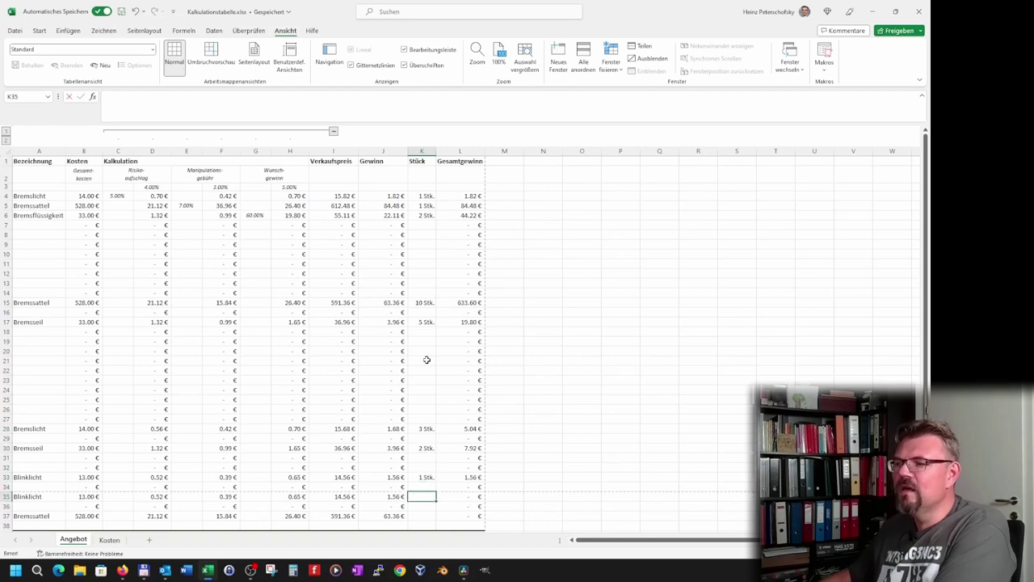
pyautogui.press('Return')
pyautogui.press('Down')
pyautogui.write('7')
pyautogui.press('Return')
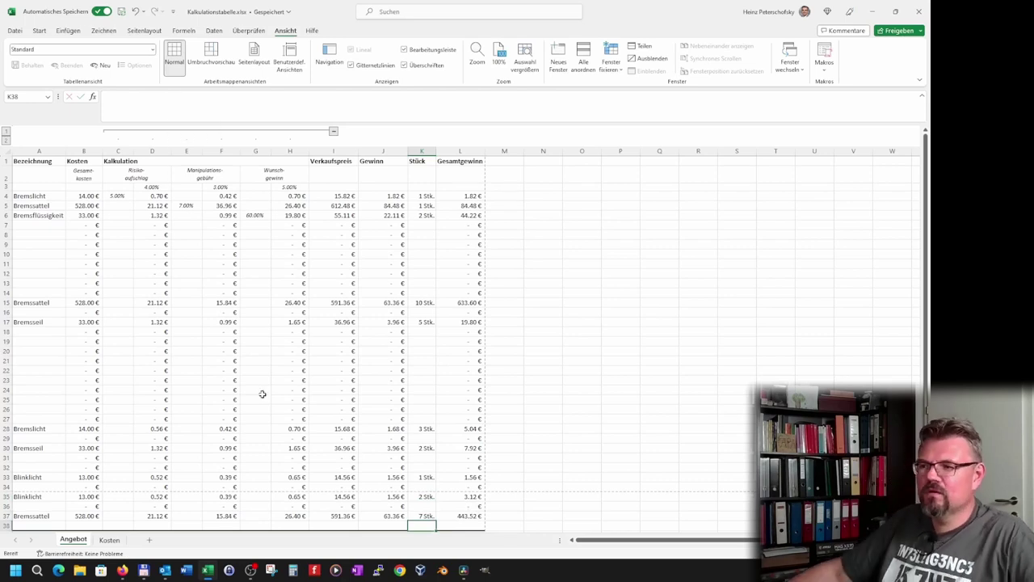
pyautogui.scroll(-4, 262, 394)
pyautogui.scroll(4, 267, 394)
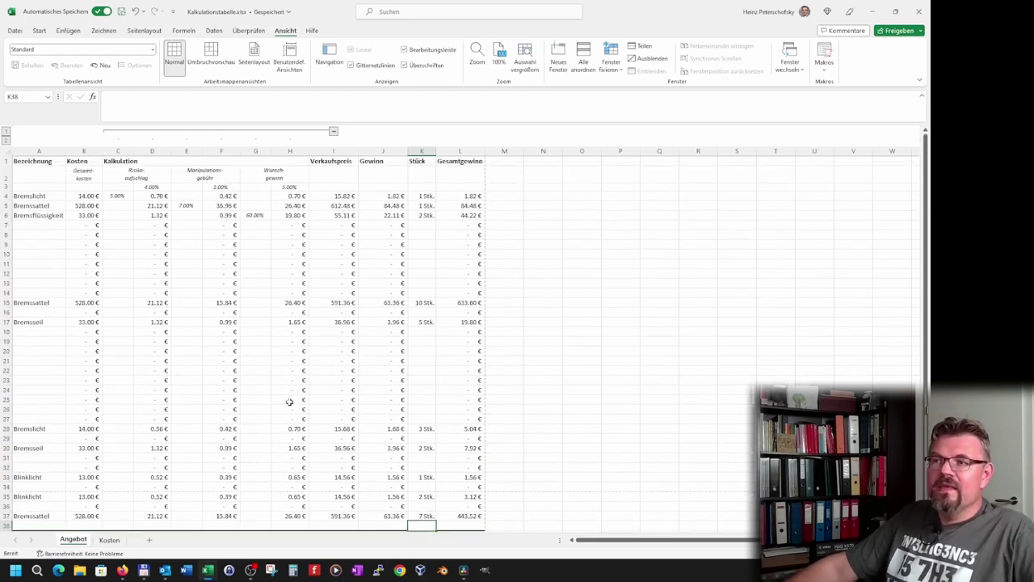
# Switch to Page Break Preview and page through the two-page print preview of the offer.
pyautogui.click(211, 58)
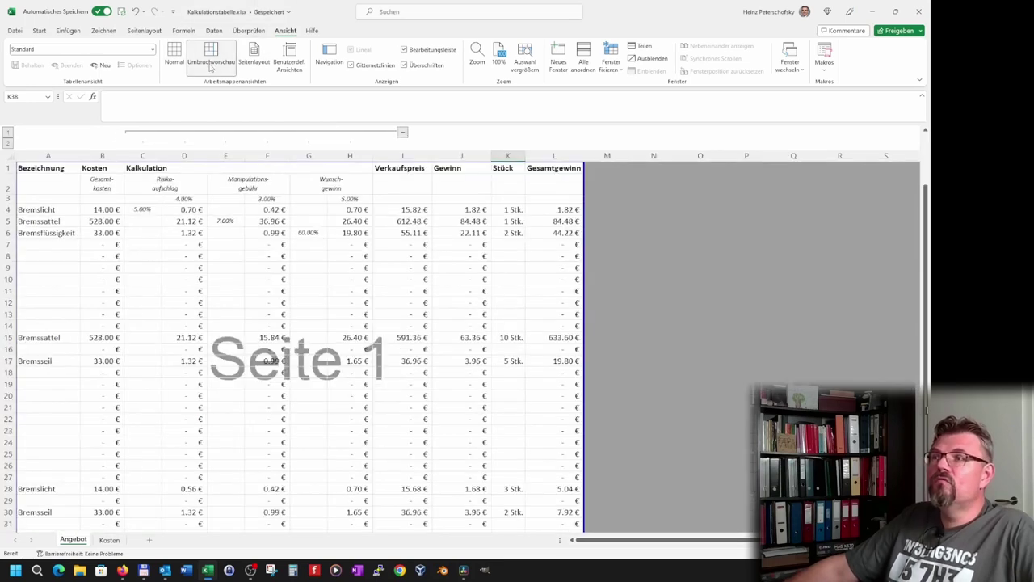
pyautogui.scroll(-5, 278, 317)
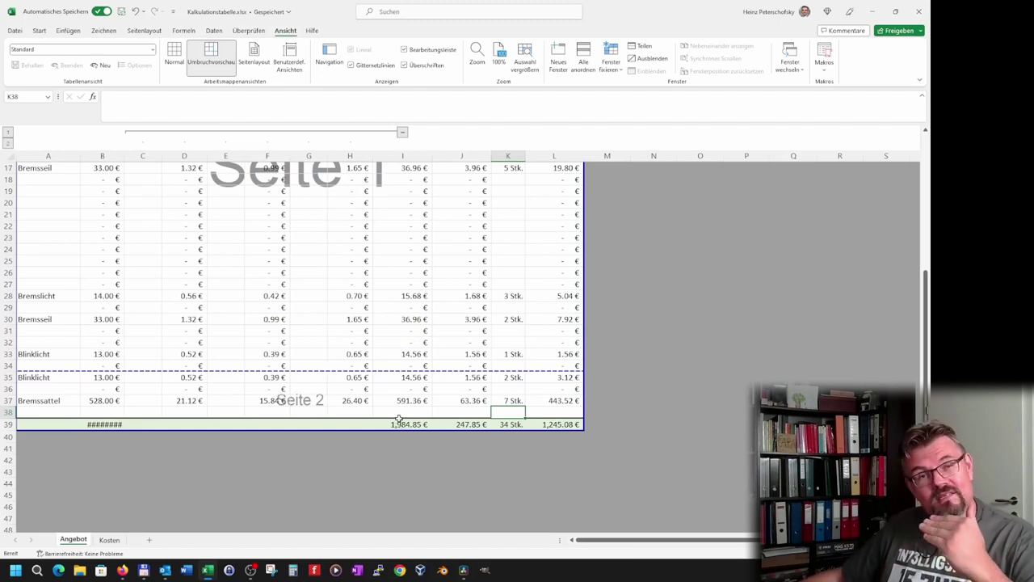
pyautogui.click(14, 33)
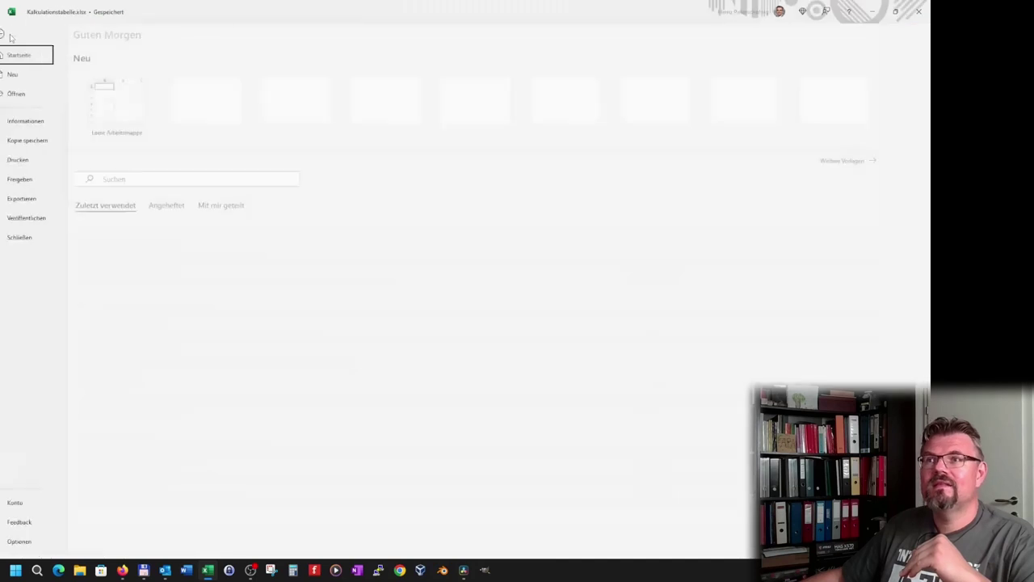
pyautogui.click(32, 160)
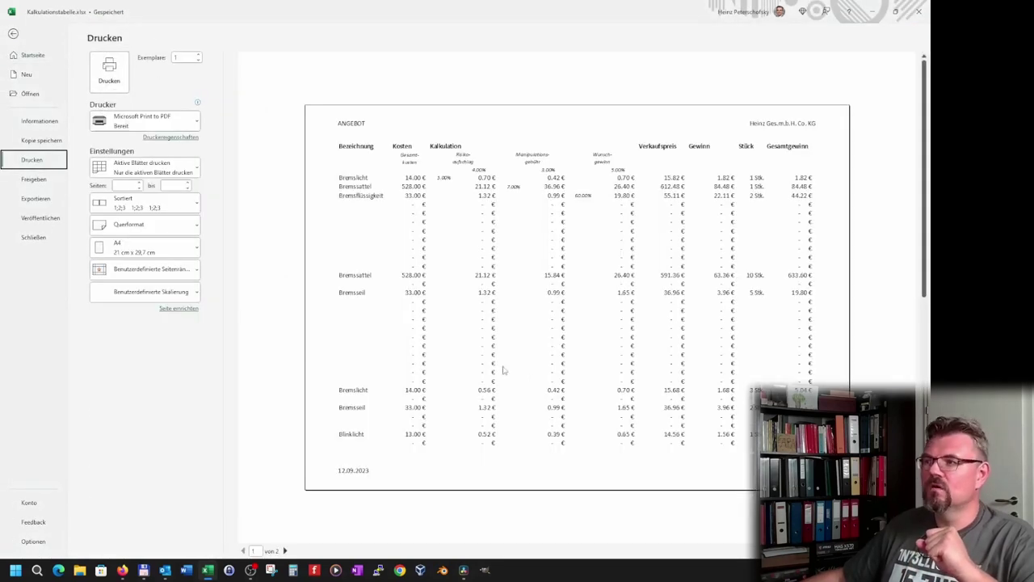
pyautogui.scroll(-2, 681, 338)
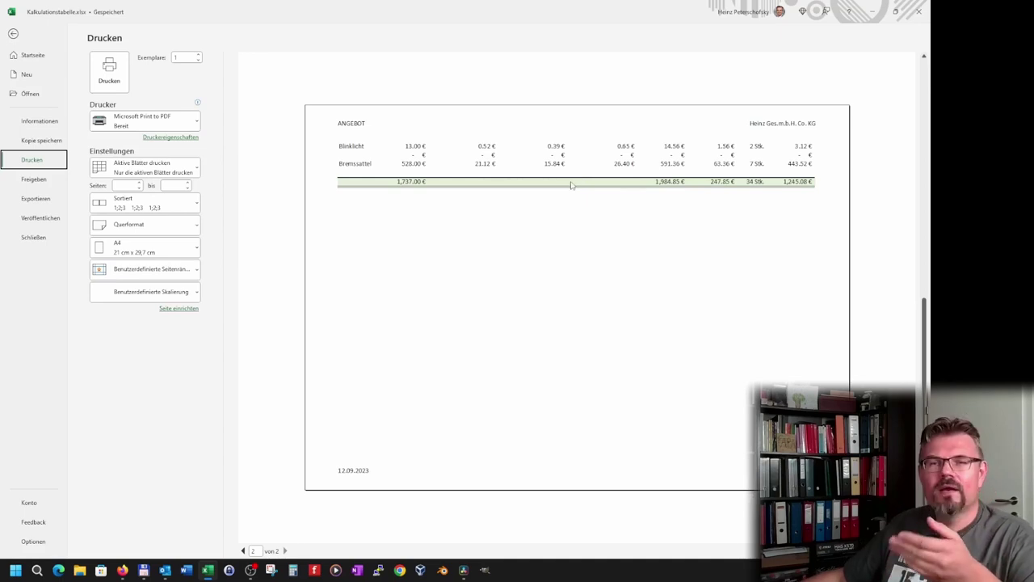
pyautogui.scroll(2, 570, 185)
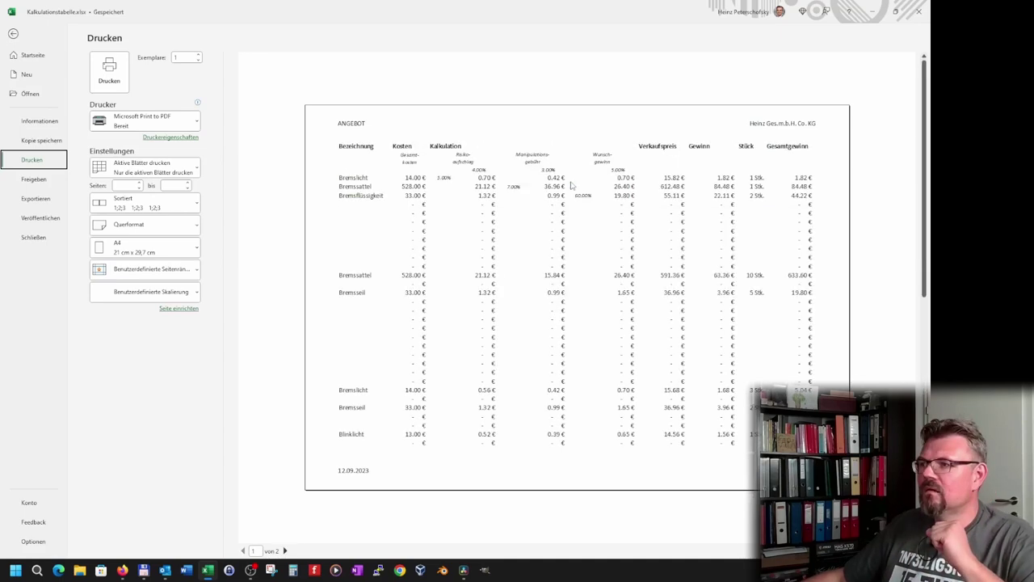
pyautogui.scroll(-2, 570, 185)
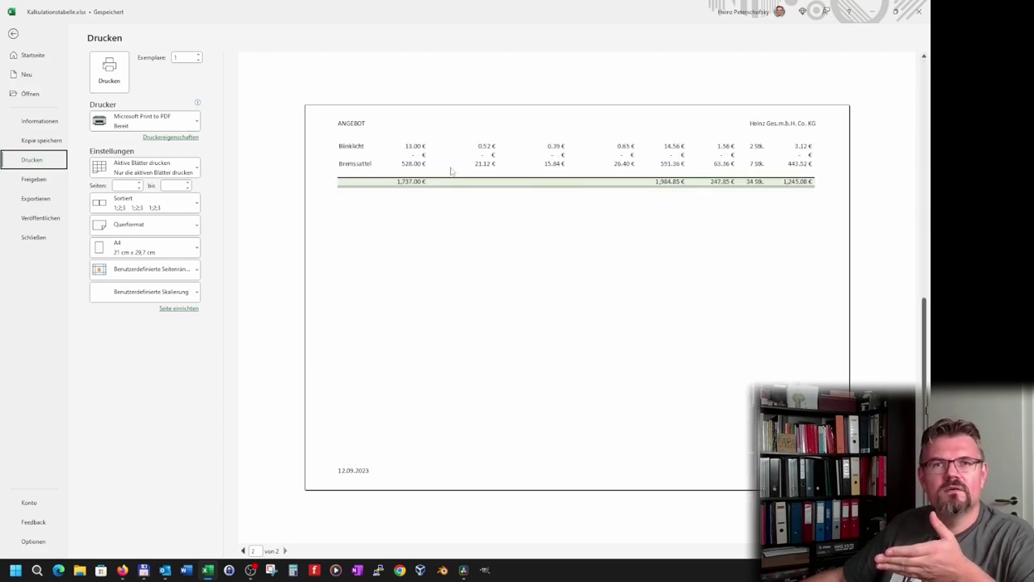
pyautogui.scroll(2, 452, 171)
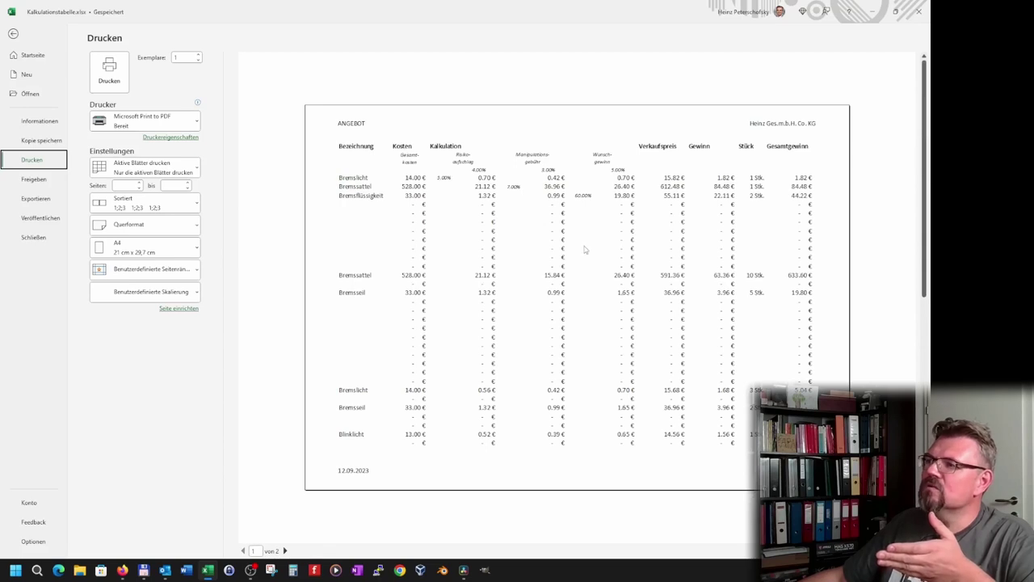
pyautogui.scroll(-2, 585, 250)
pyautogui.scroll(2, 583, 245)
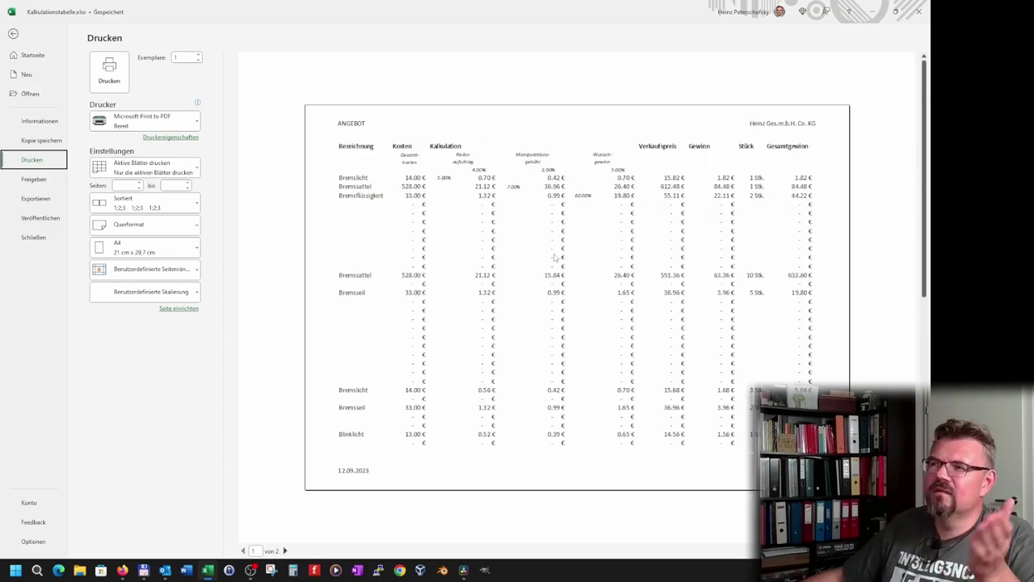
pyautogui.scroll(-1, 554, 257)
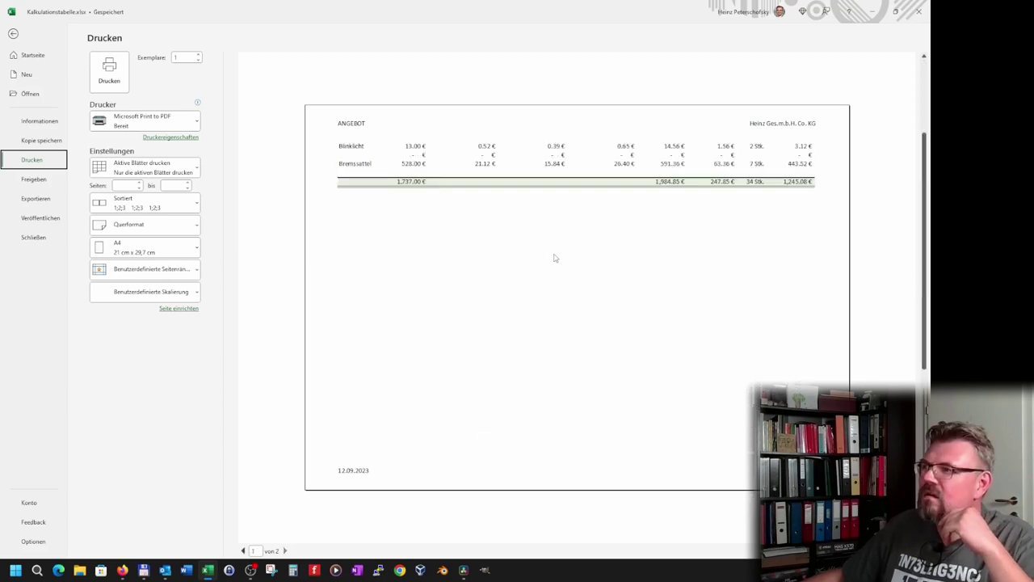
pyautogui.scroll(1, 554, 257)
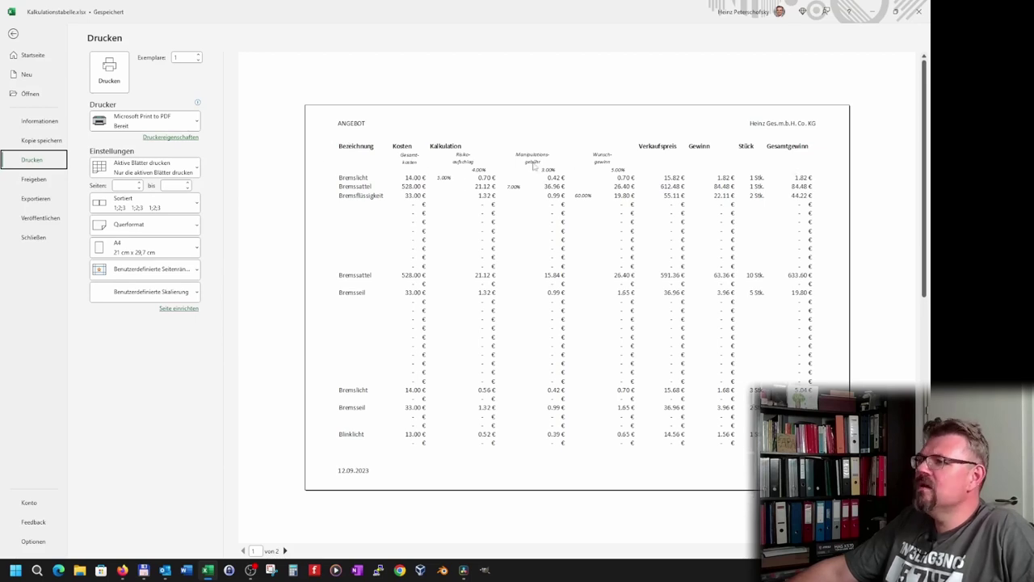
pyautogui.scroll(-2, 509, 244)
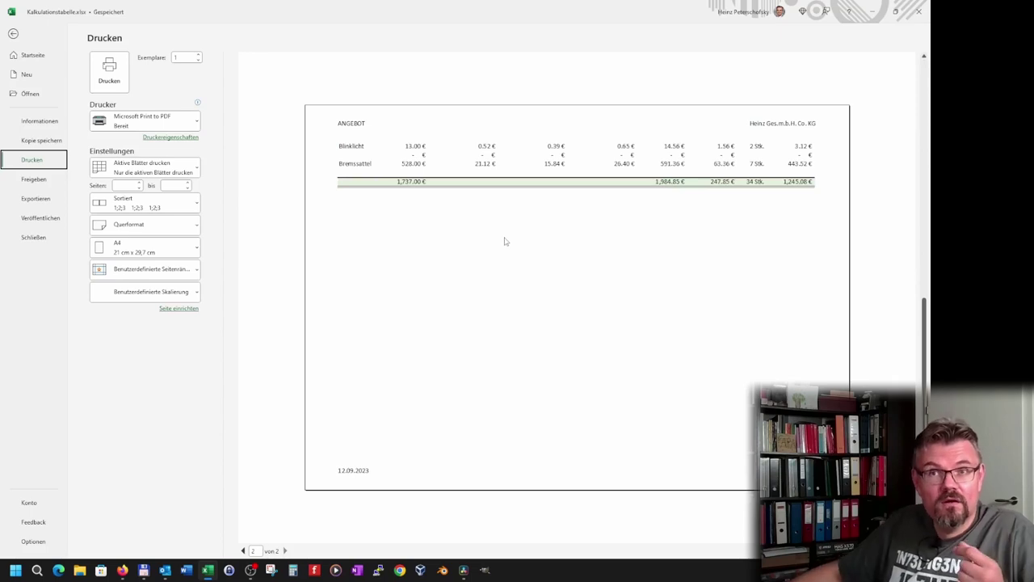
pyautogui.press('Escape')
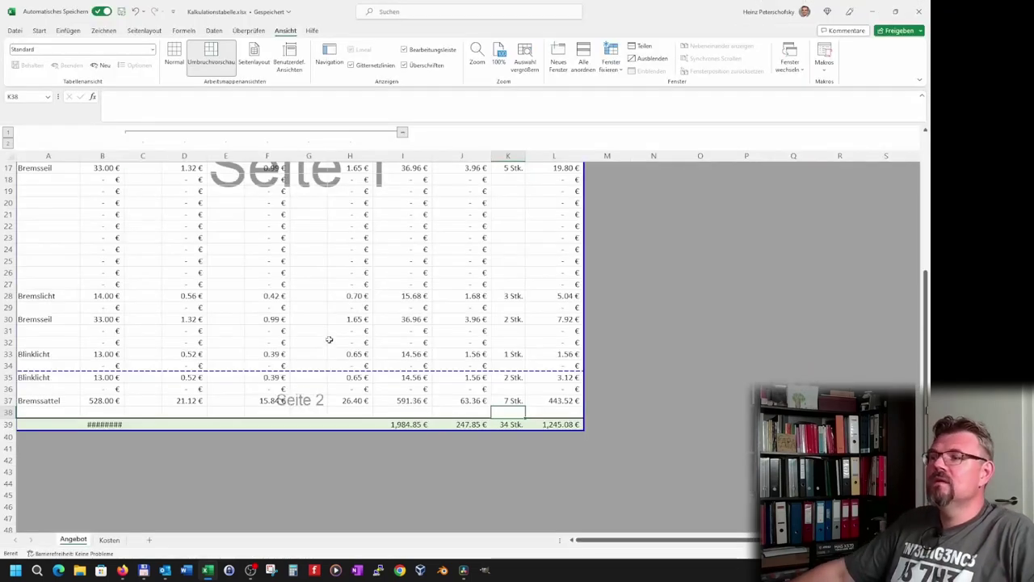
# Set Wiederholungszeilen oben to $1:$3 in Page Setup's Blatt tab and confirm.
pyautogui.scroll(5, 329, 339)
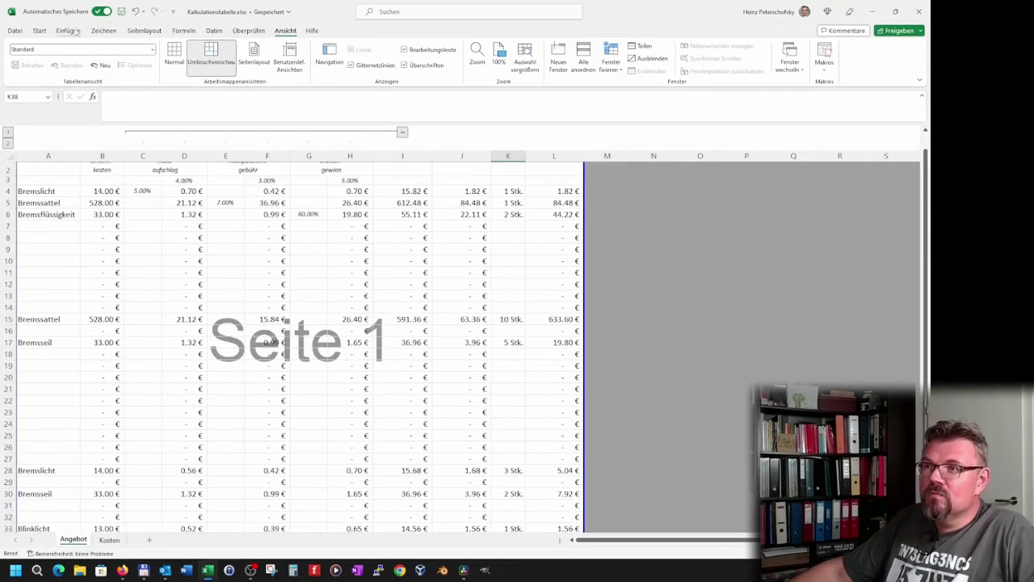
pyautogui.click(143, 31)
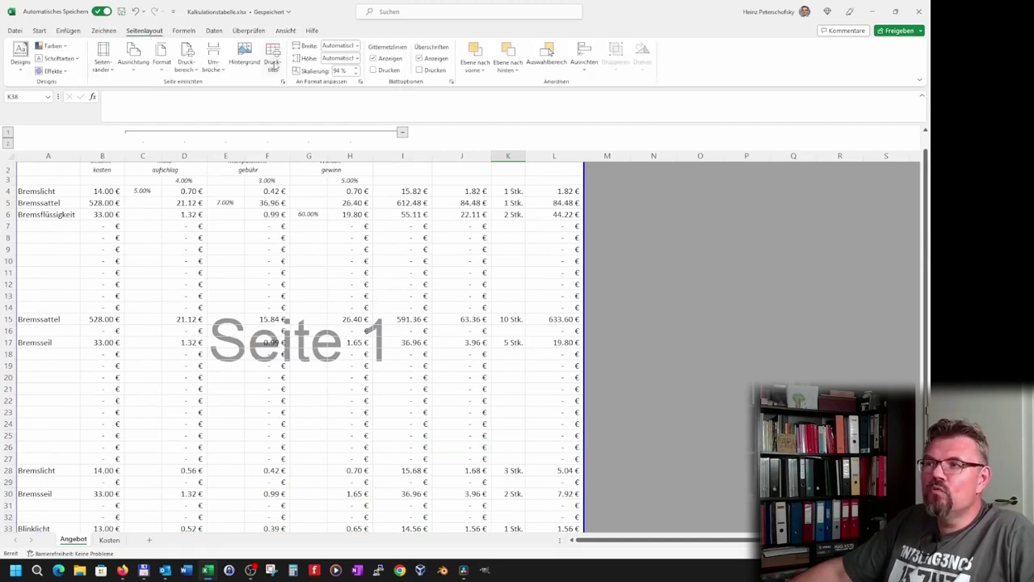
pyautogui.scroll(1, 274, 65)
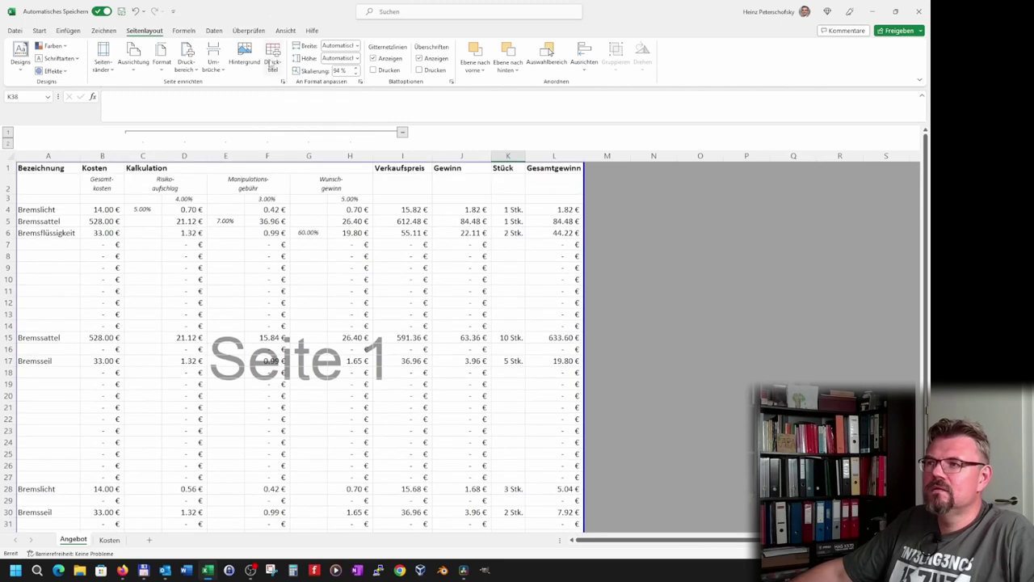
pyautogui.click(272, 63)
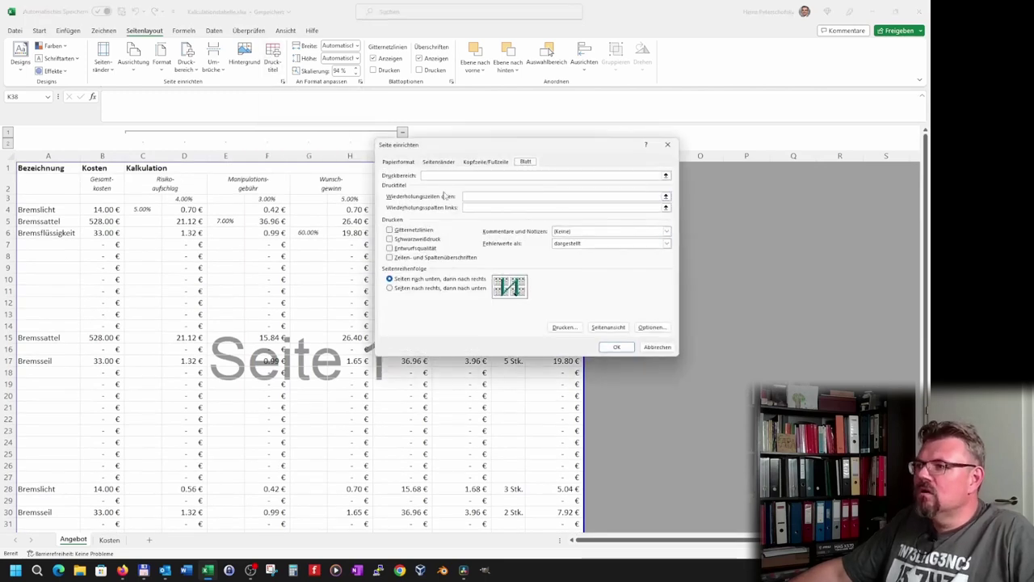
pyautogui.click(666, 197)
pyautogui.click(8, 168)
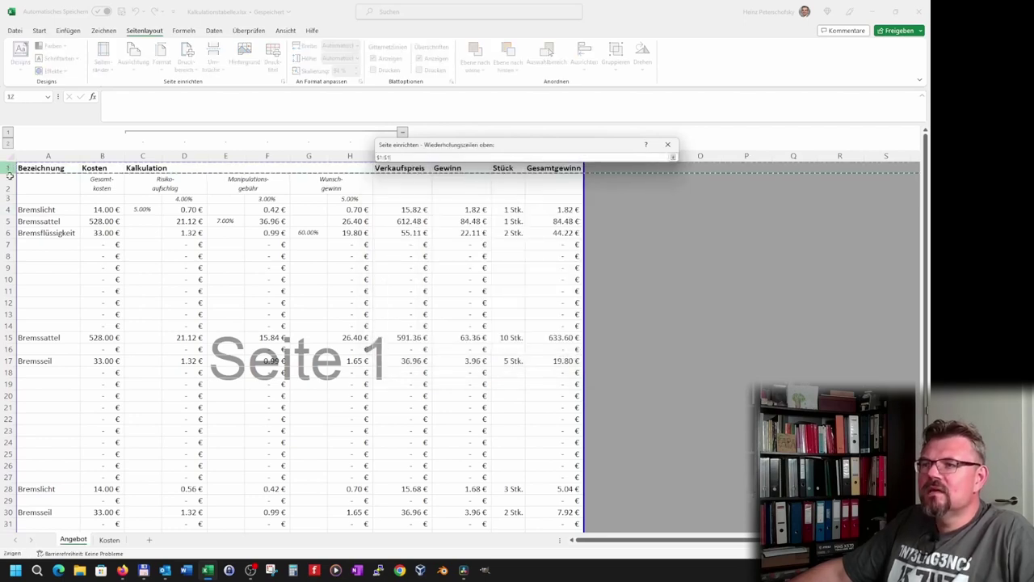
pyautogui.moveTo(8, 175); pyautogui.dragTo(8, 199)
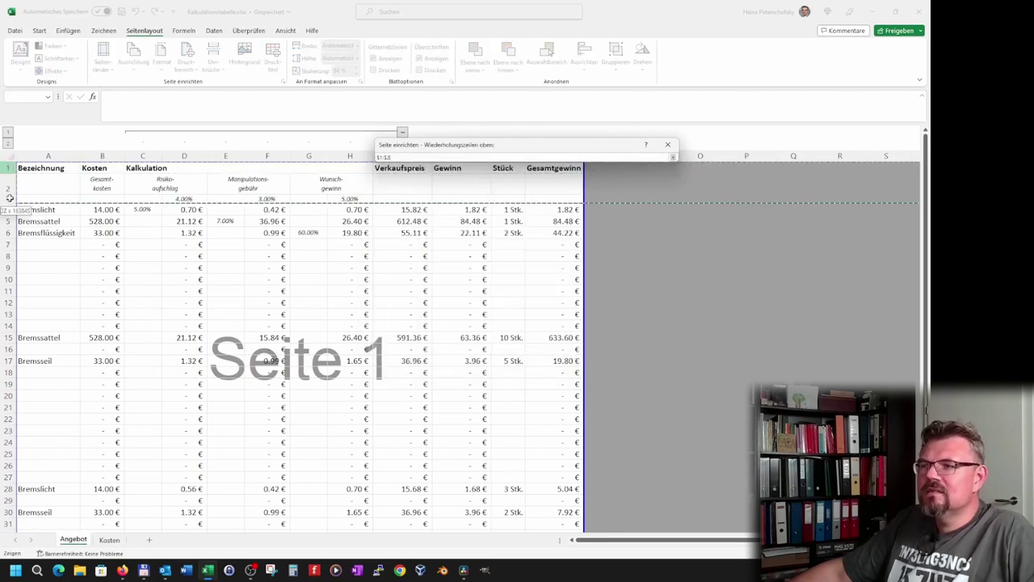
pyautogui.click(674, 158)
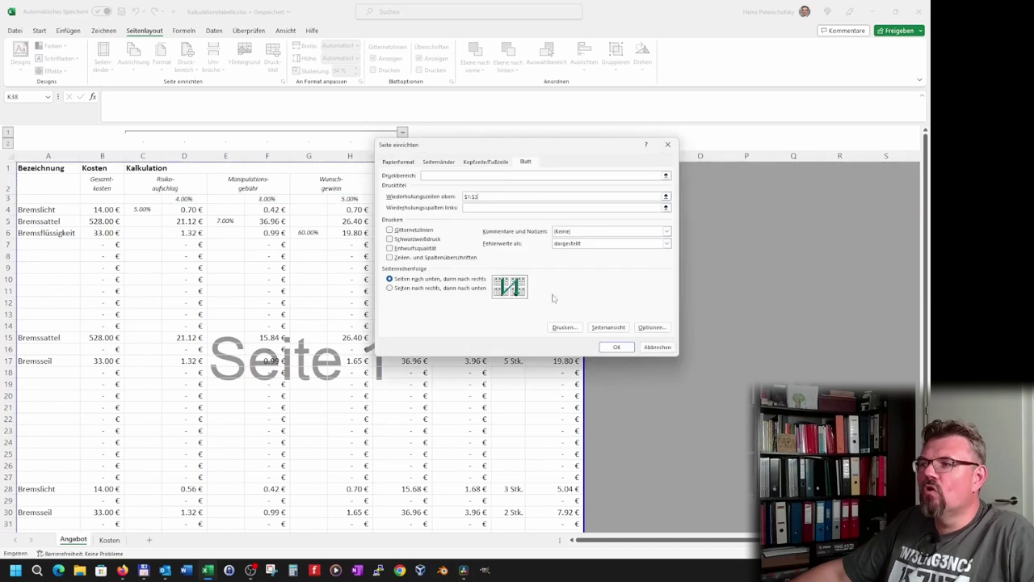
pyautogui.click(612, 347)
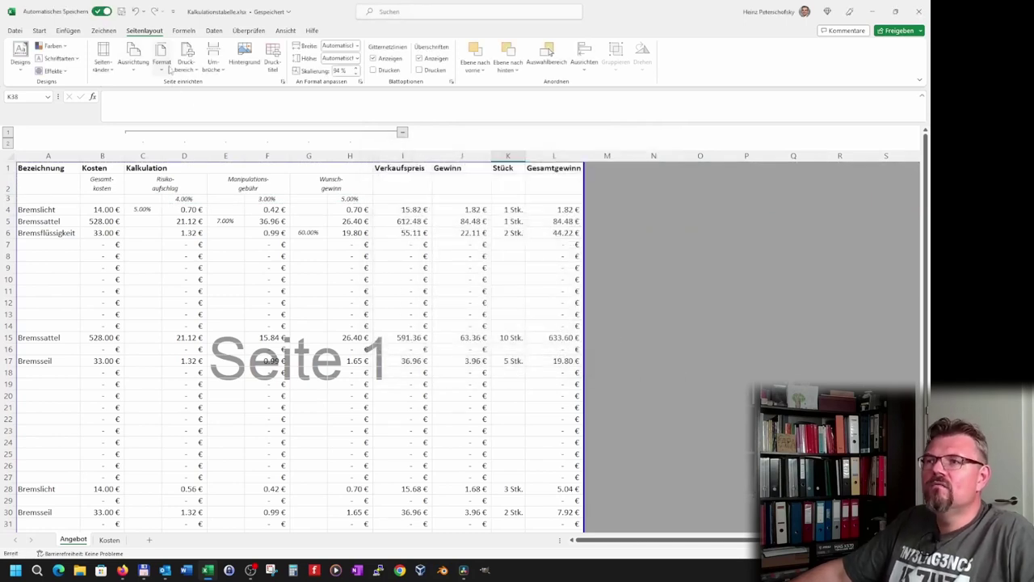
pyautogui.scroll(-3, 314, 363)
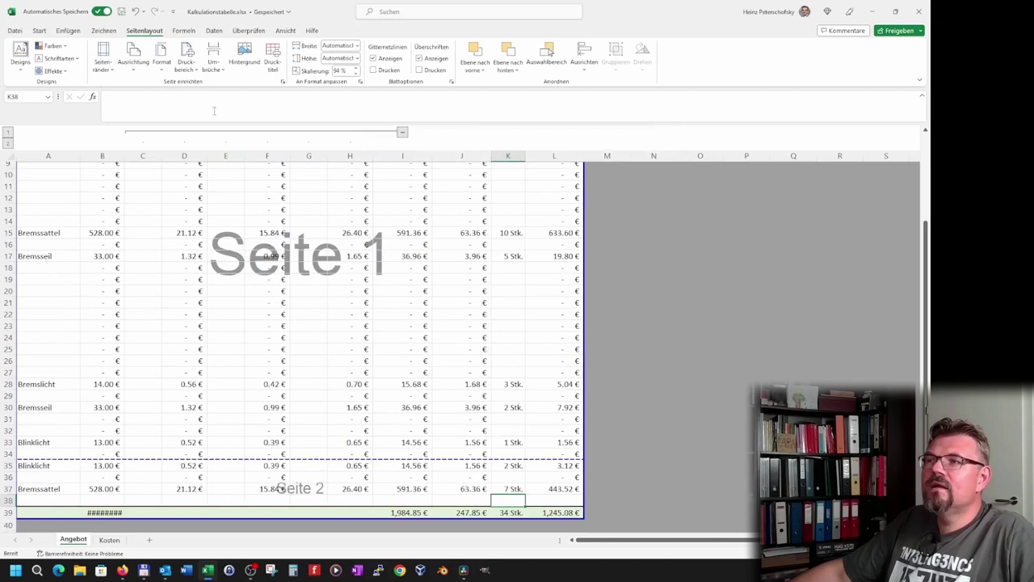
pyautogui.click(286, 30)
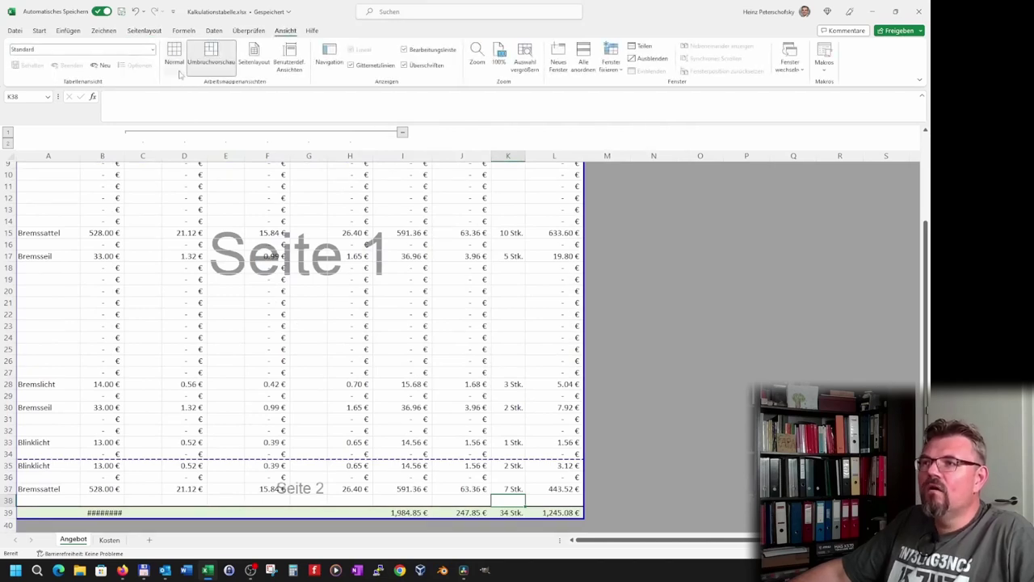
# Switch the Angebot sheet to Seitenlayout view and scroll through its pages.
pyautogui.click(253, 61)
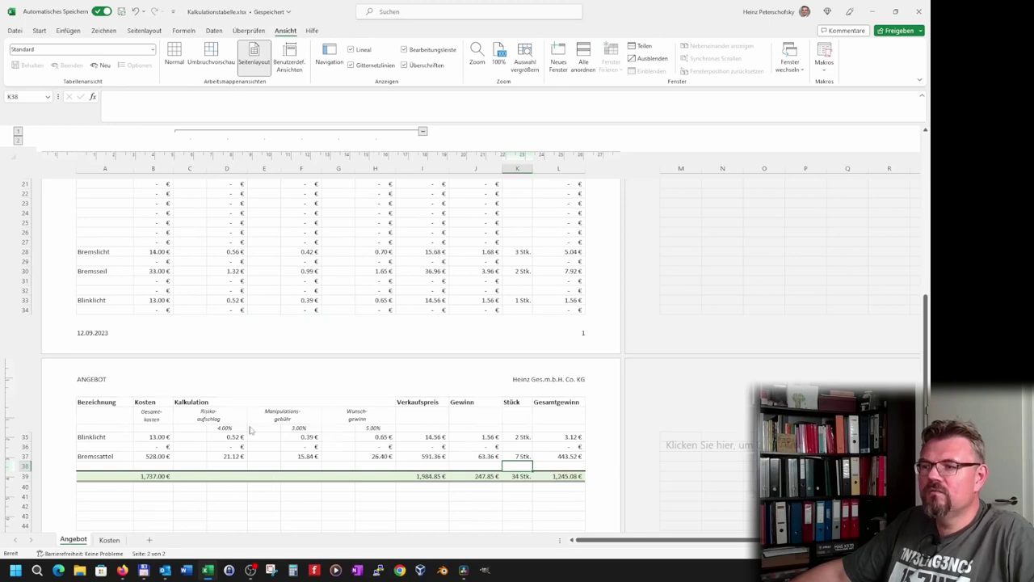
pyautogui.scroll(5, 242, 396)
pyautogui.scroll(2, 259, 323)
pyautogui.scroll(-5, 269, 292)
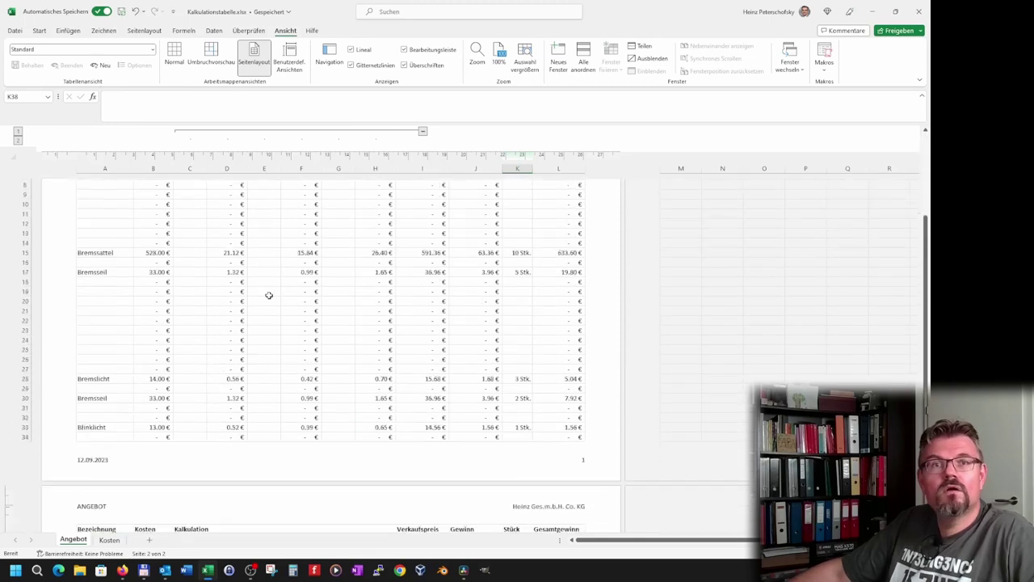
pyautogui.scroll(-5, 275, 404)
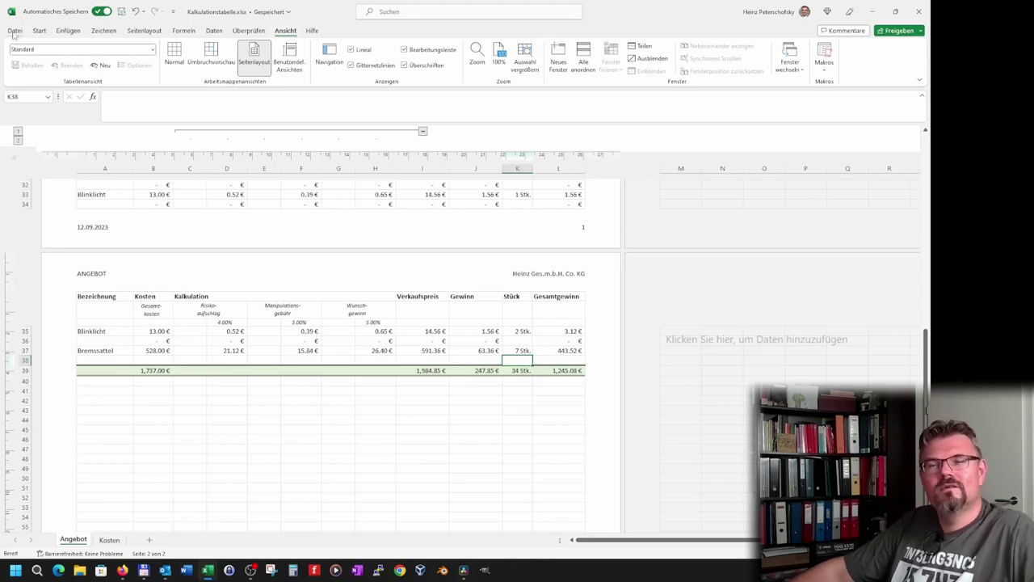
# Page through both print preview pages, then return to the worksheet.
pyautogui.click(15, 31)
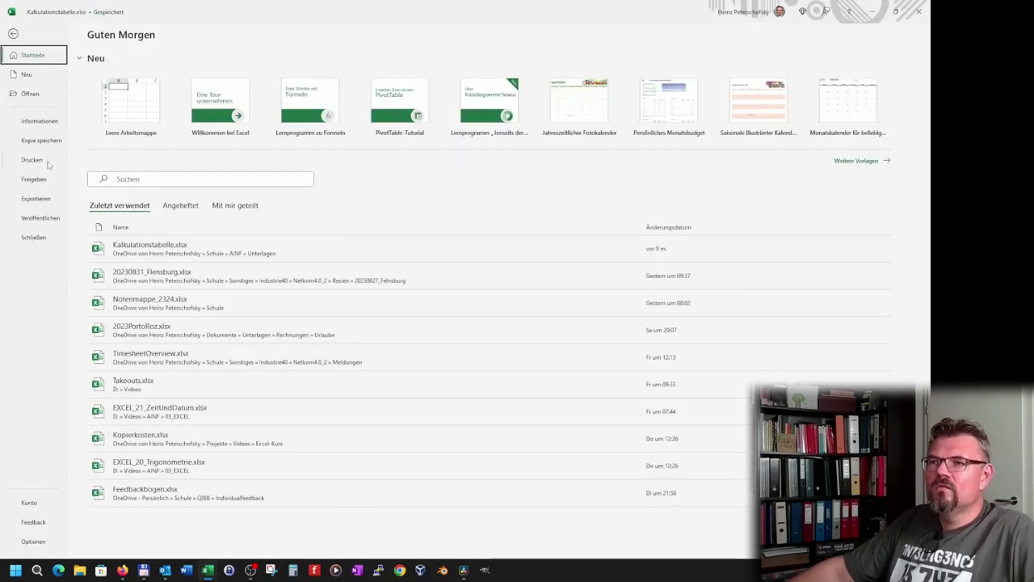
pyautogui.click(41, 160)
pyautogui.scroll(-5, 410, 223)
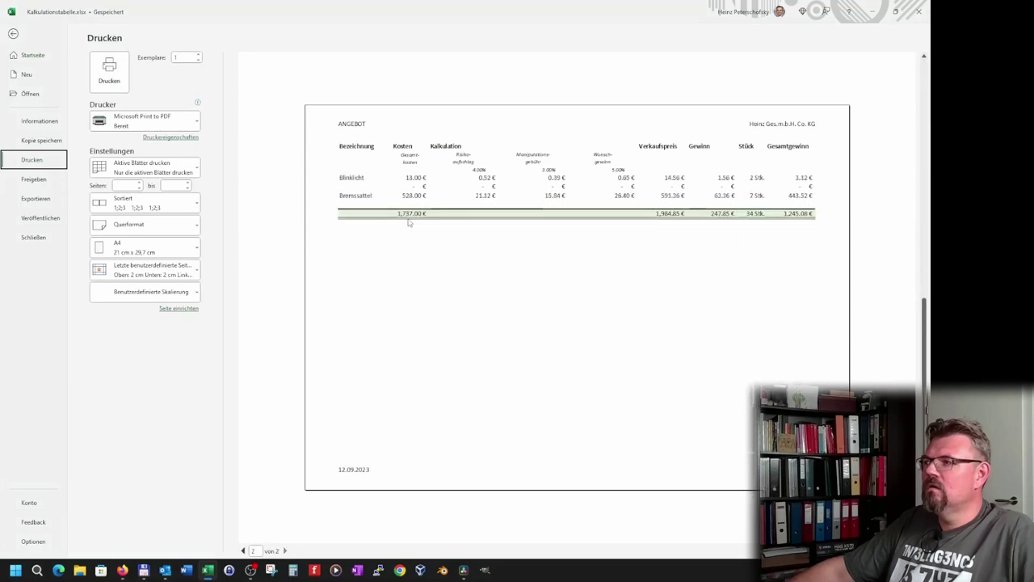
pyautogui.scroll(5, 415, 243)
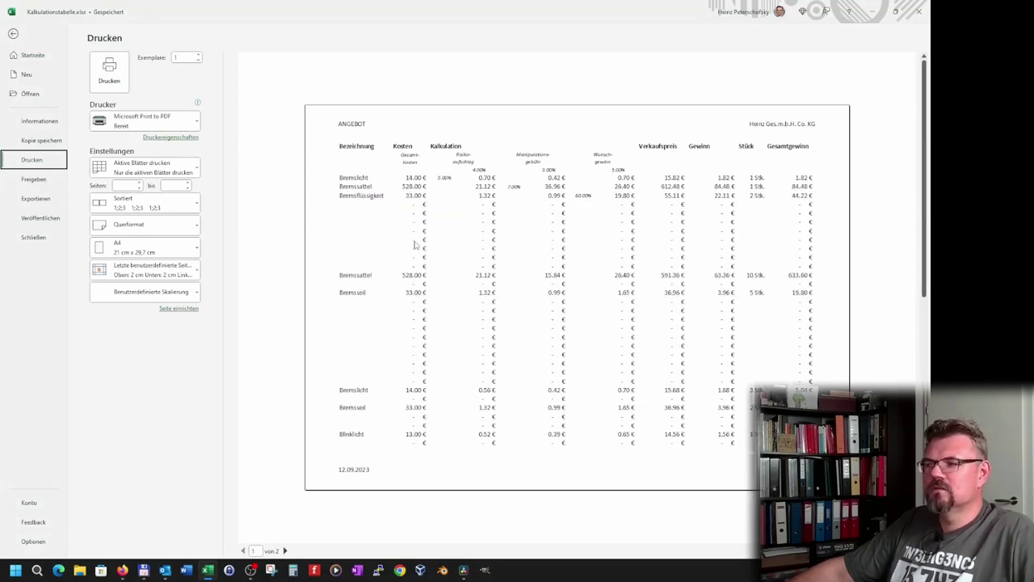
pyautogui.scroll(-5, 415, 242)
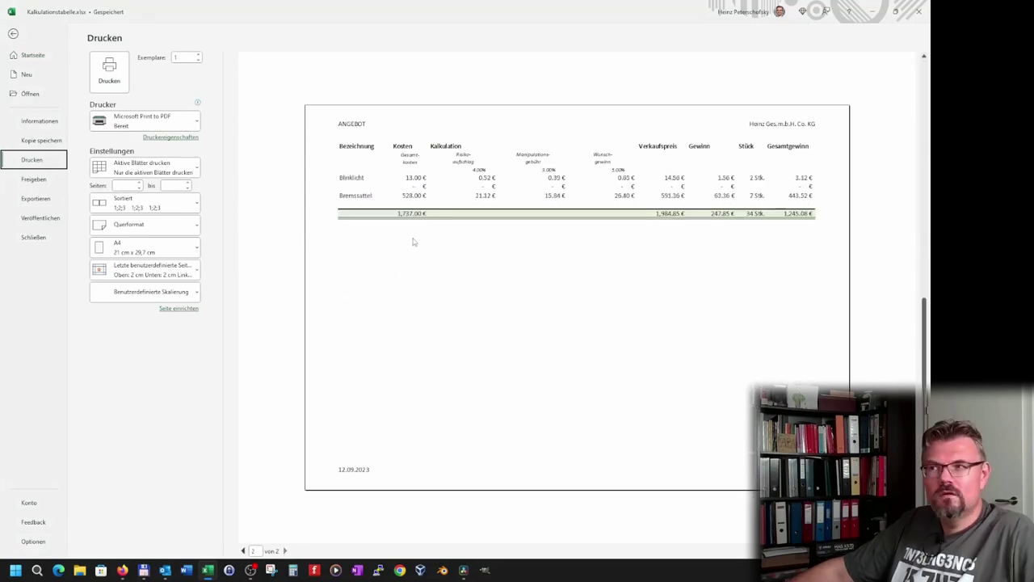
pyautogui.scroll(5, 412, 243)
pyautogui.scroll(-5, 412, 244)
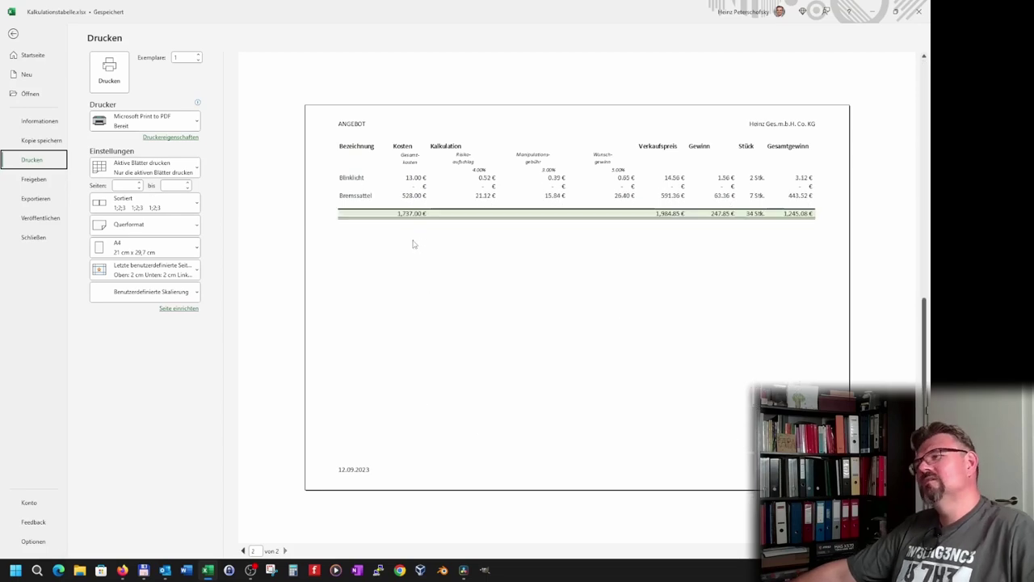
pyautogui.scroll(5, 413, 243)
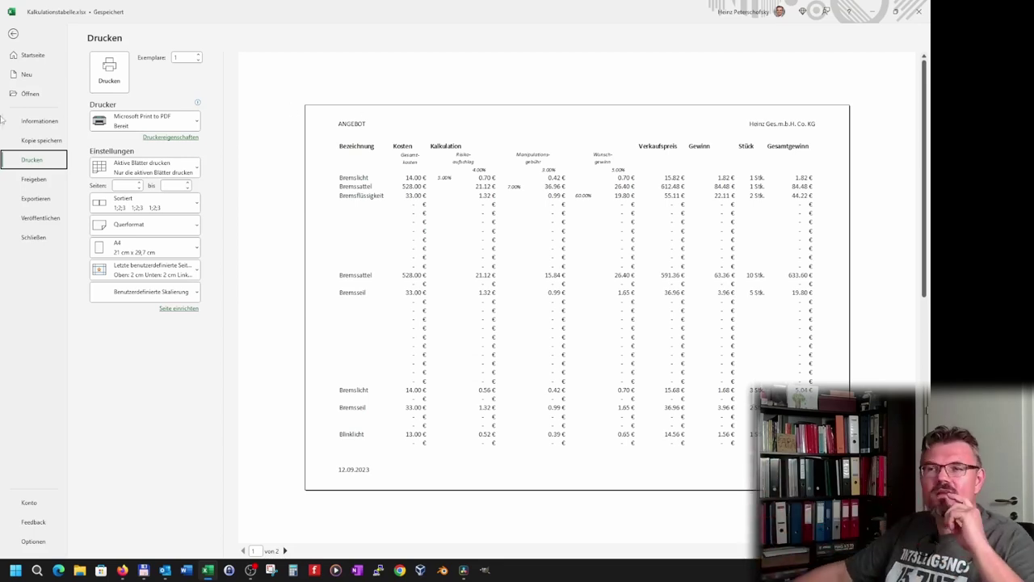
pyautogui.click(13, 33)
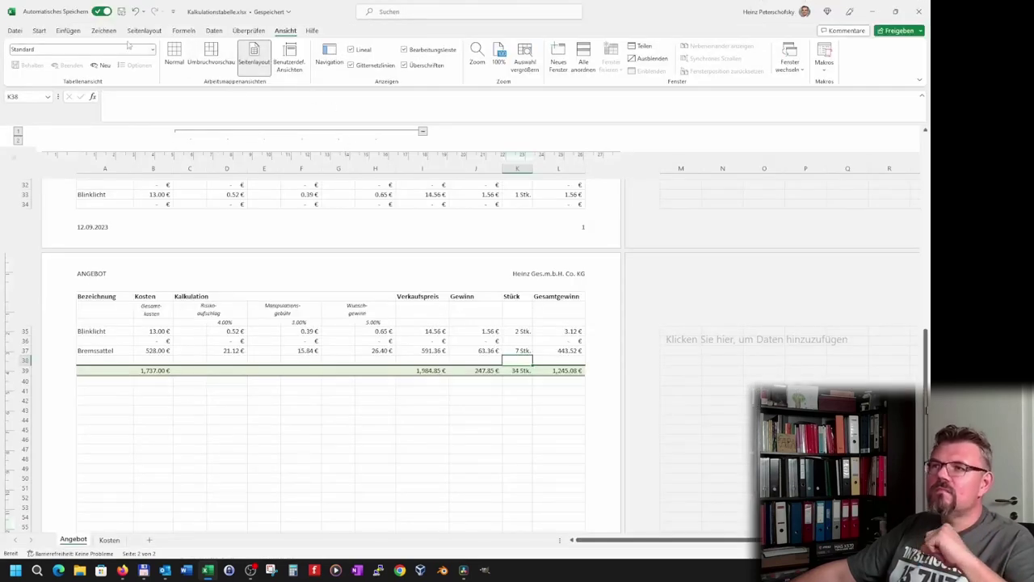
pyautogui.click(152, 34)
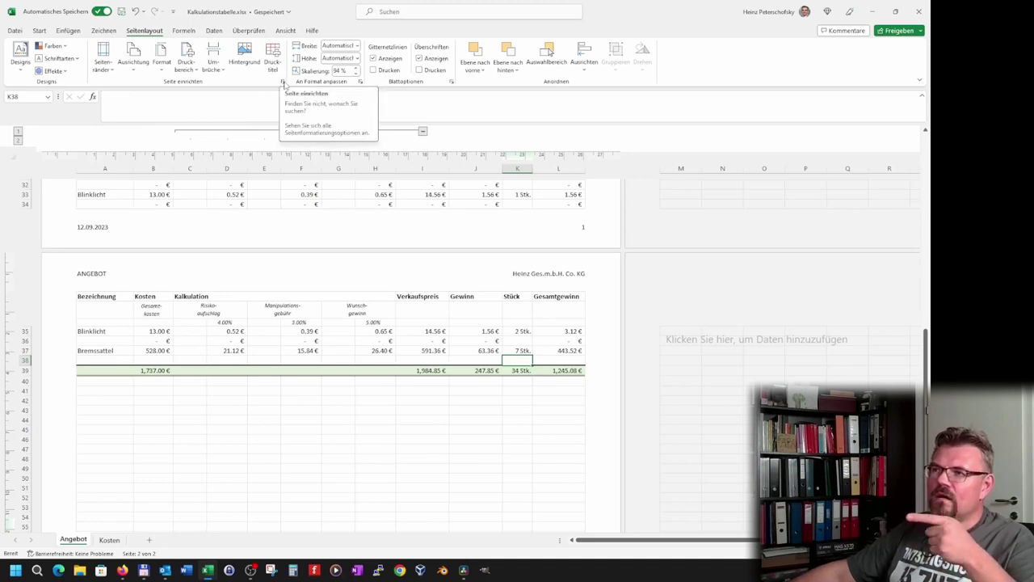
pyautogui.click(282, 83)
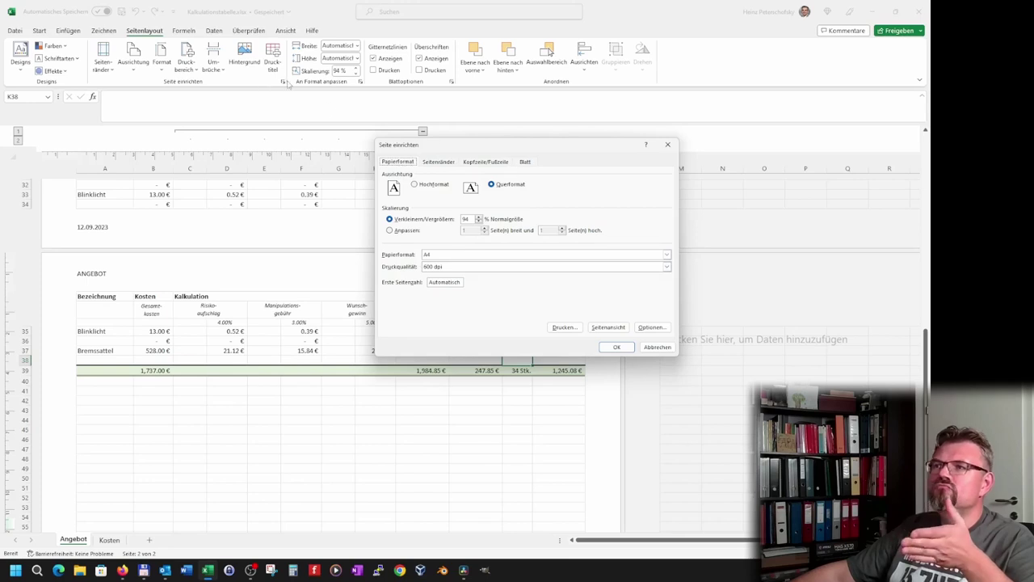
pyautogui.click(446, 163)
pyautogui.click(481, 162)
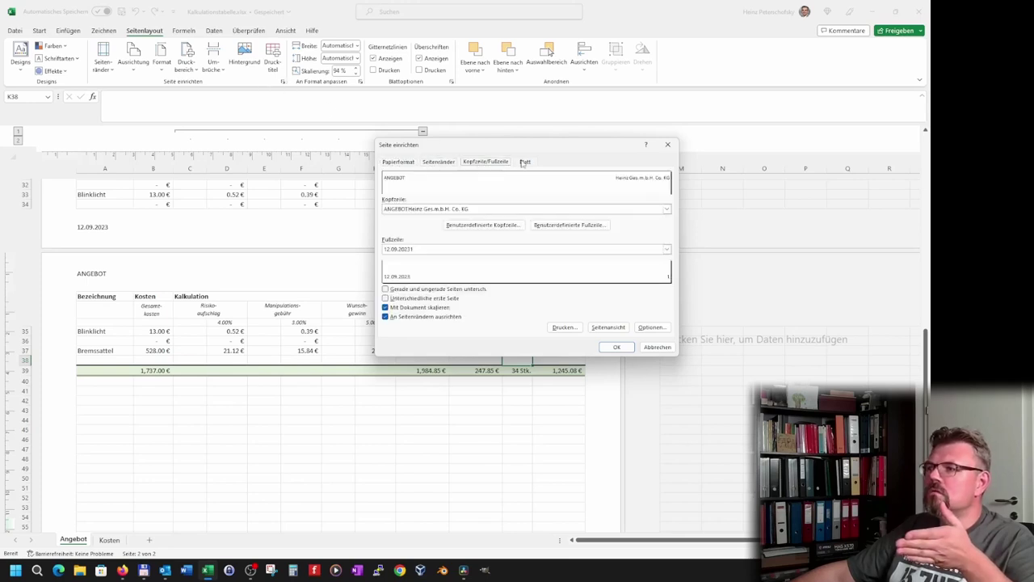
pyautogui.click(525, 162)
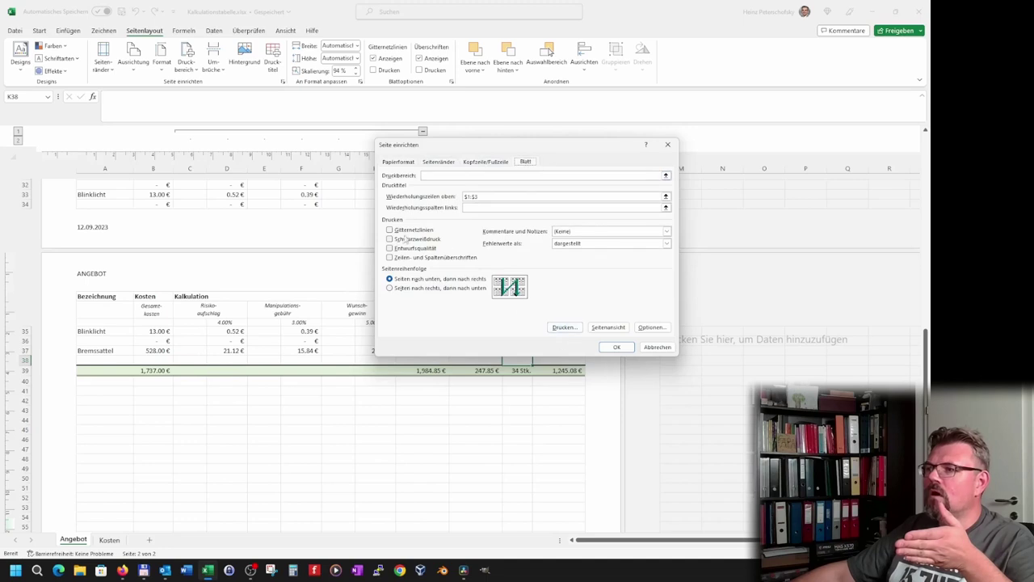
pyautogui.click(666, 176)
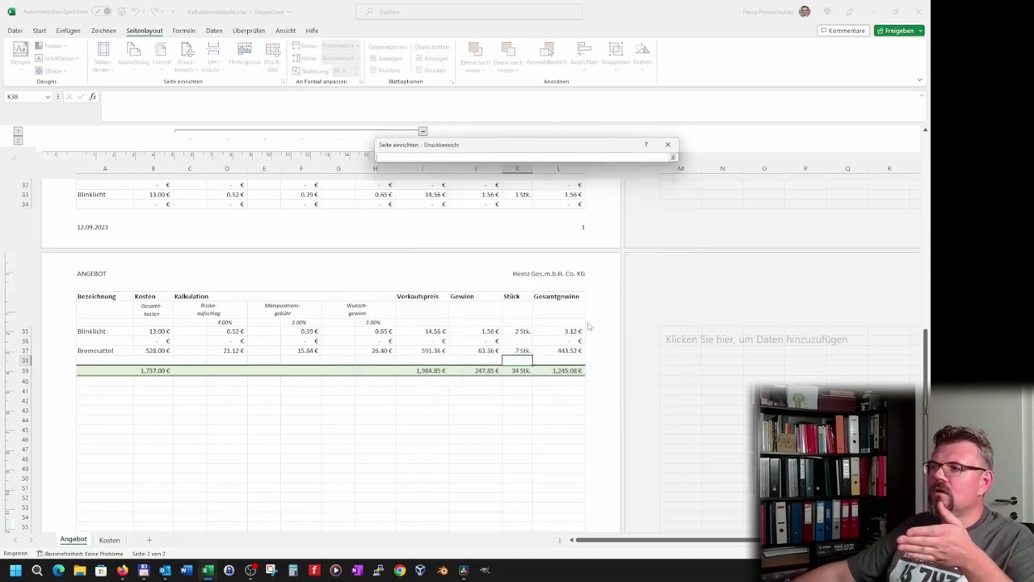
pyautogui.click(673, 157)
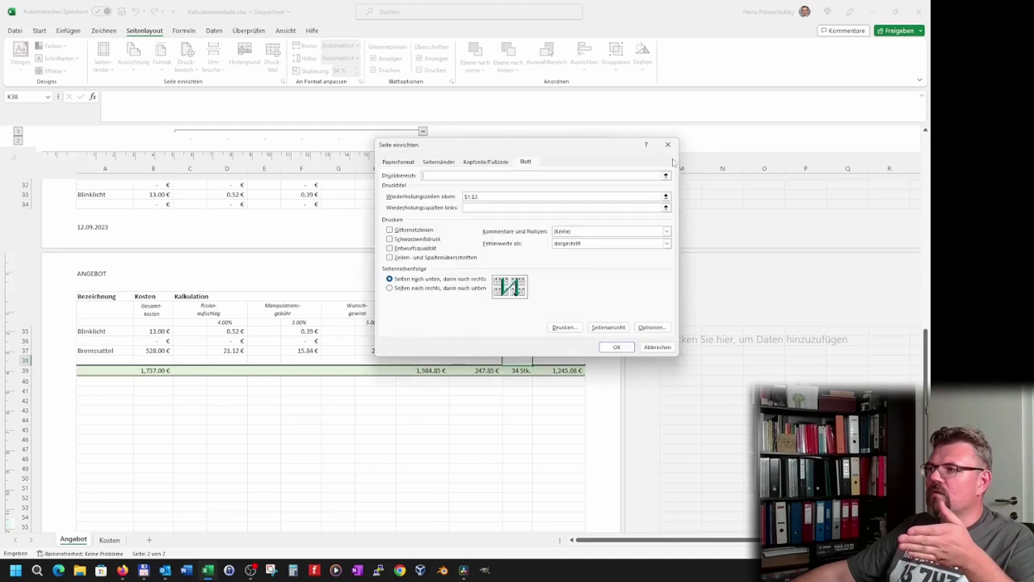
pyautogui.click(658, 348)
# Switch the Angebot sheet to page break preview and scroll back up to row 1.
pyautogui.click(287, 31)
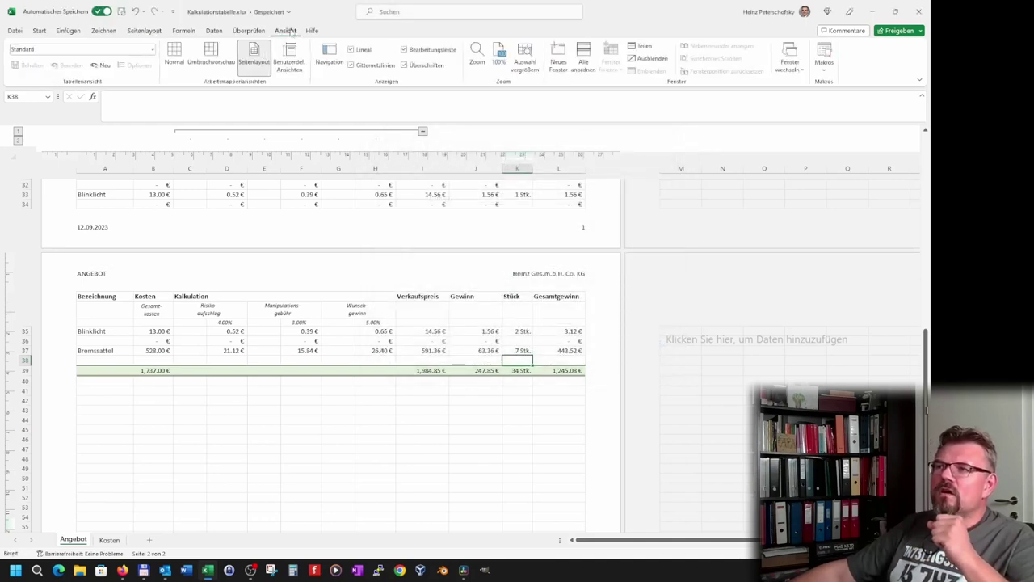
pyautogui.click(211, 56)
pyautogui.scroll(4, 293, 253)
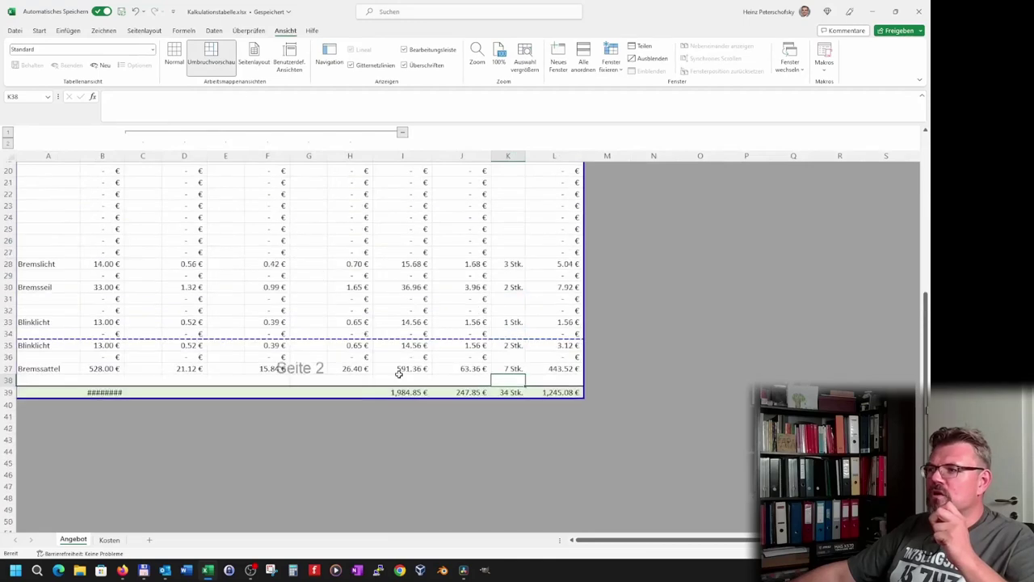
pyautogui.scroll(6, 395, 363)
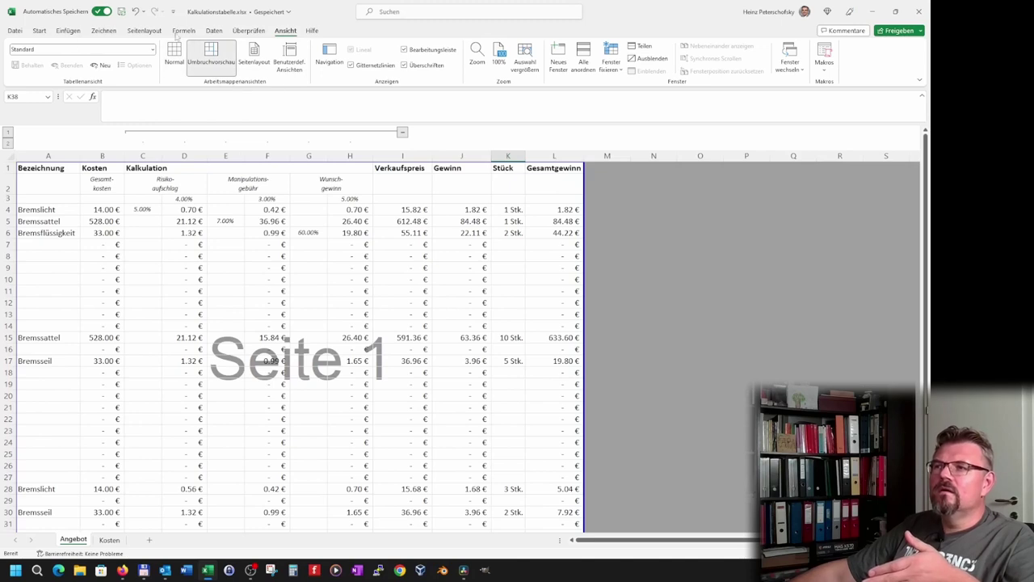
# Set the Angebot print area to columns A–I in the Page Setup sheet settings and apply it.
pyautogui.click(158, 33)
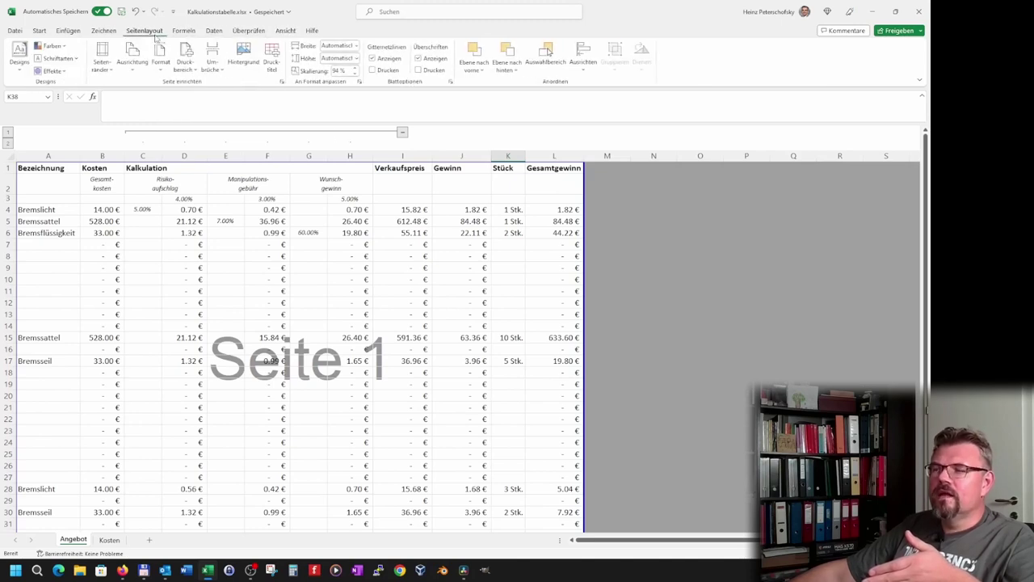
pyautogui.click(282, 83)
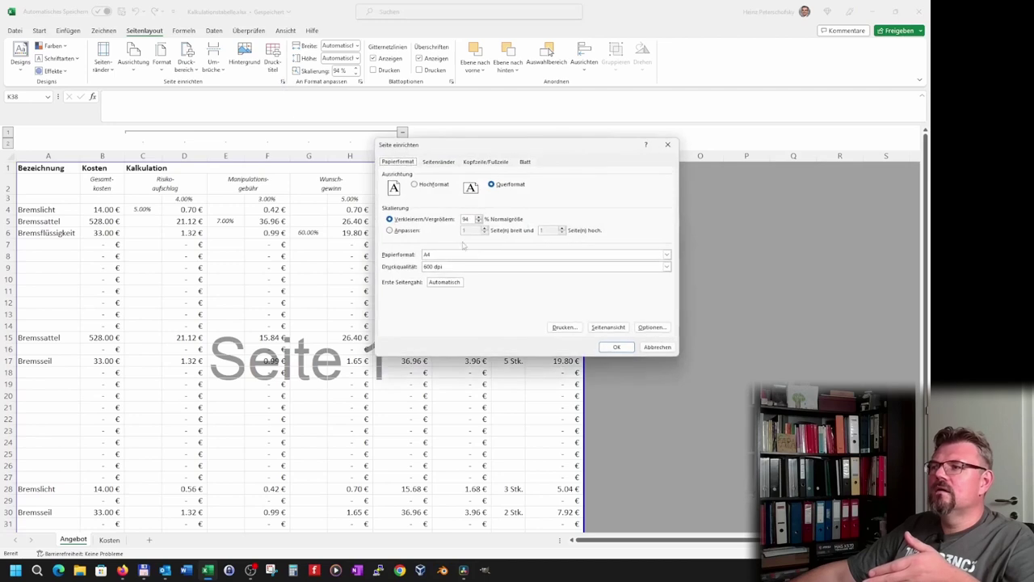
pyautogui.click(525, 162)
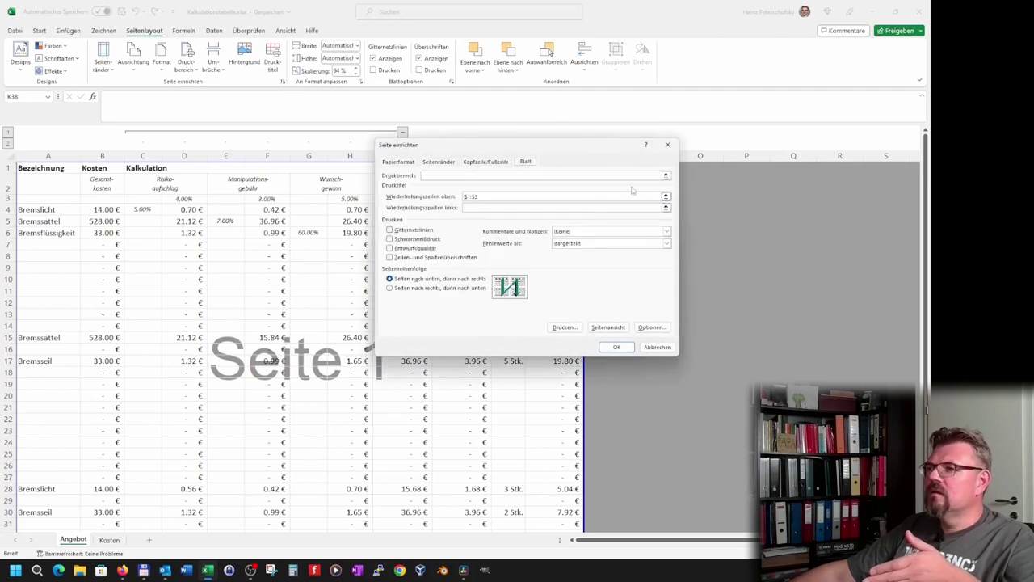
pyautogui.click(666, 175)
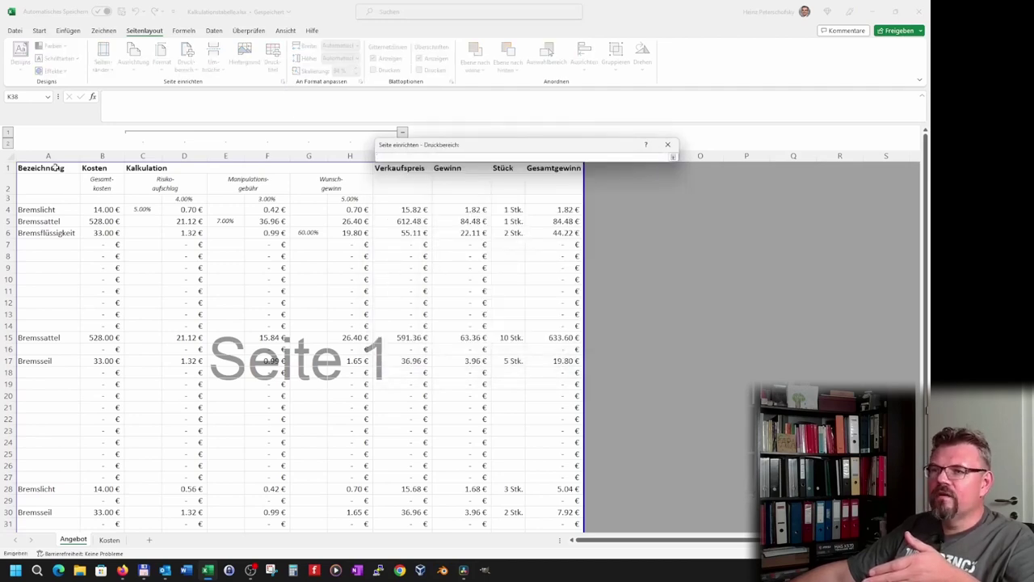
pyautogui.moveTo(57, 168)
pyautogui.mouseDown()
pyautogui.moveTo(416, 555)
pyautogui.moveTo(406, 491)
pyautogui.mouseUp()
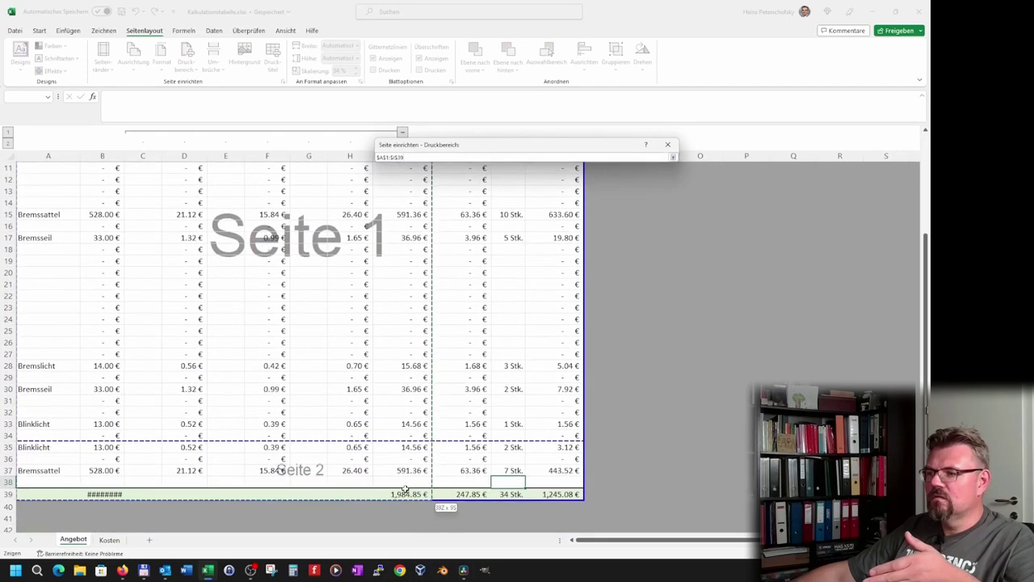
pyautogui.click(672, 157)
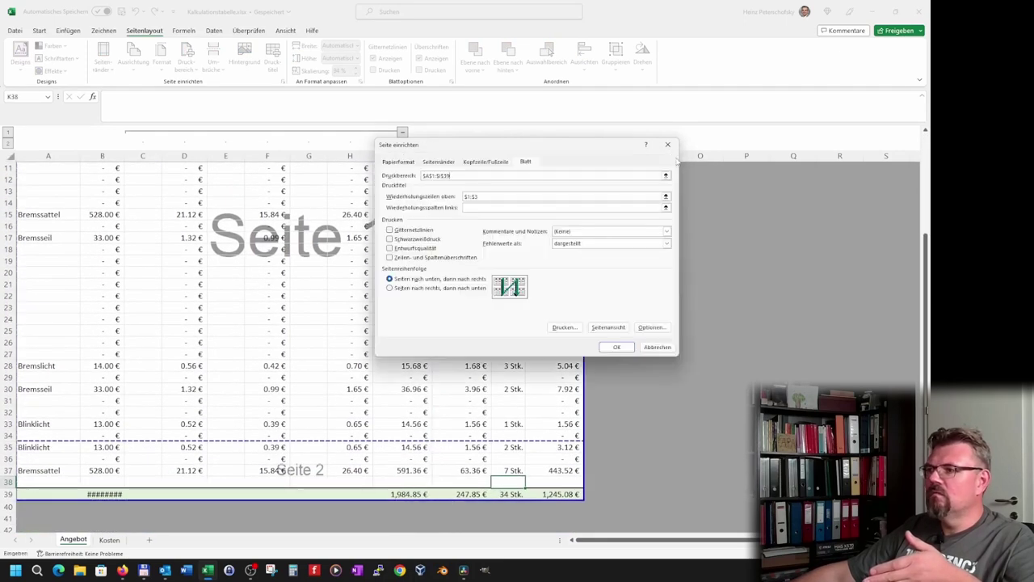
pyautogui.click(616, 346)
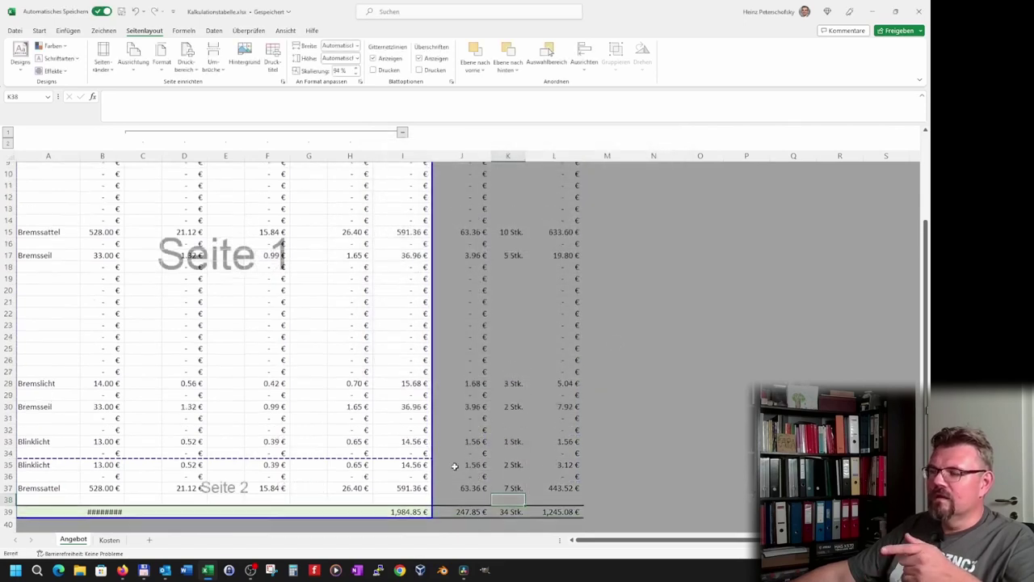
pyautogui.scroll(3, 455, 466)
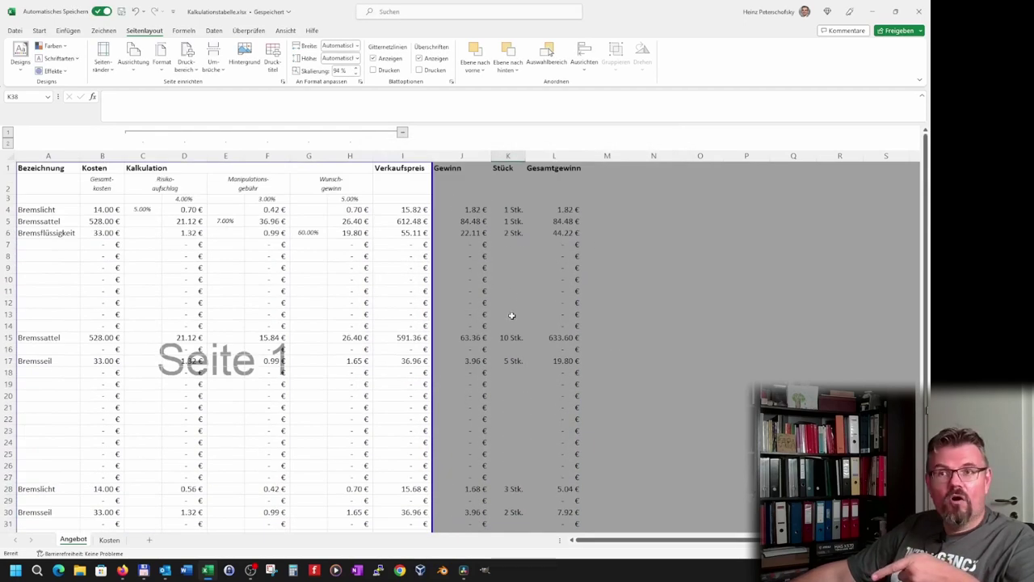
pyautogui.scroll(-9, 511, 315)
pyautogui.scroll(5, 299, 342)
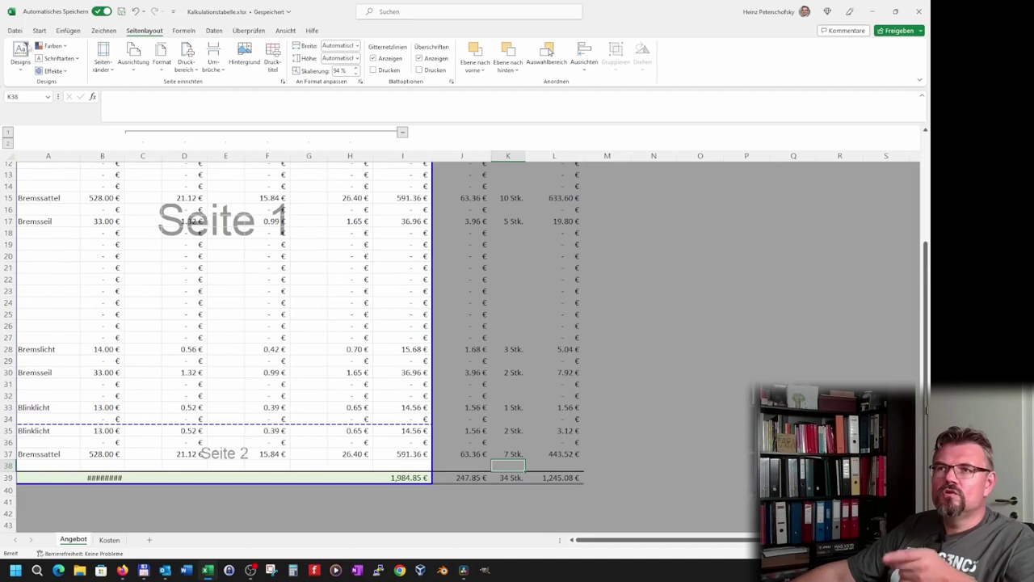
pyautogui.click(15, 30)
# Review pages 1 and 2 of the Angebot print preview, then go back to the sheet.
pyautogui.click(32, 160)
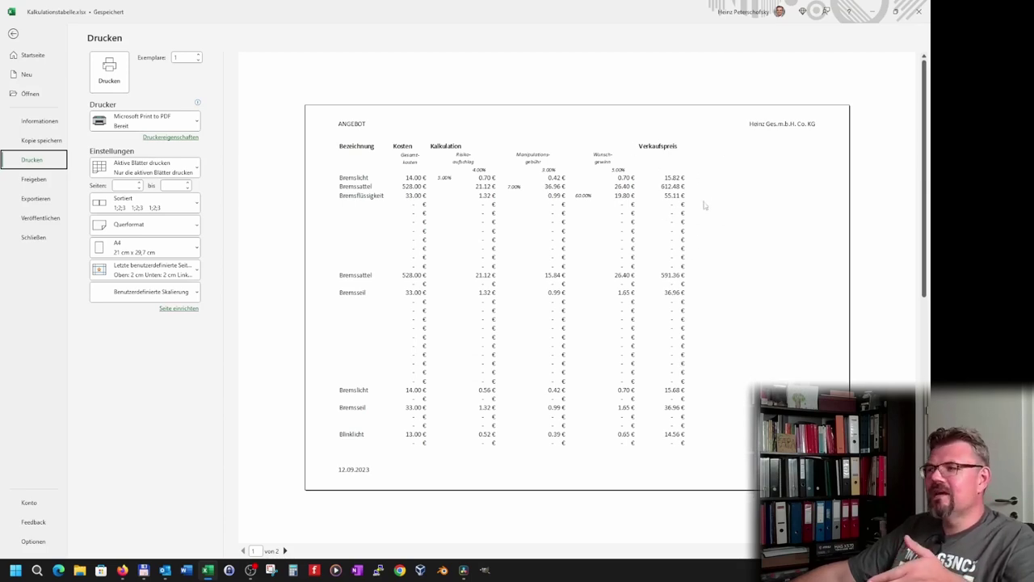
pyautogui.scroll(-1, 685, 243)
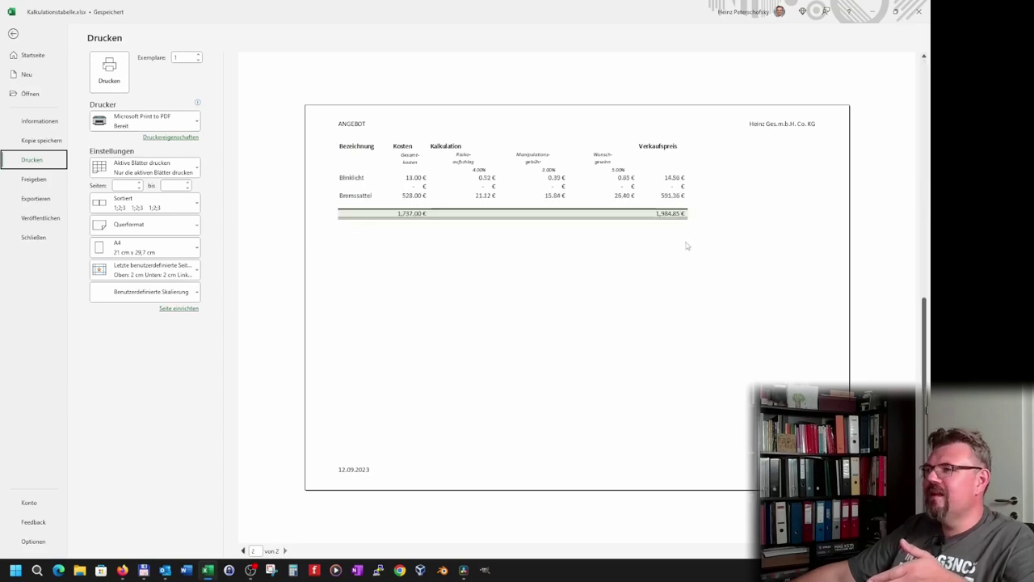
pyautogui.scroll(1, 687, 226)
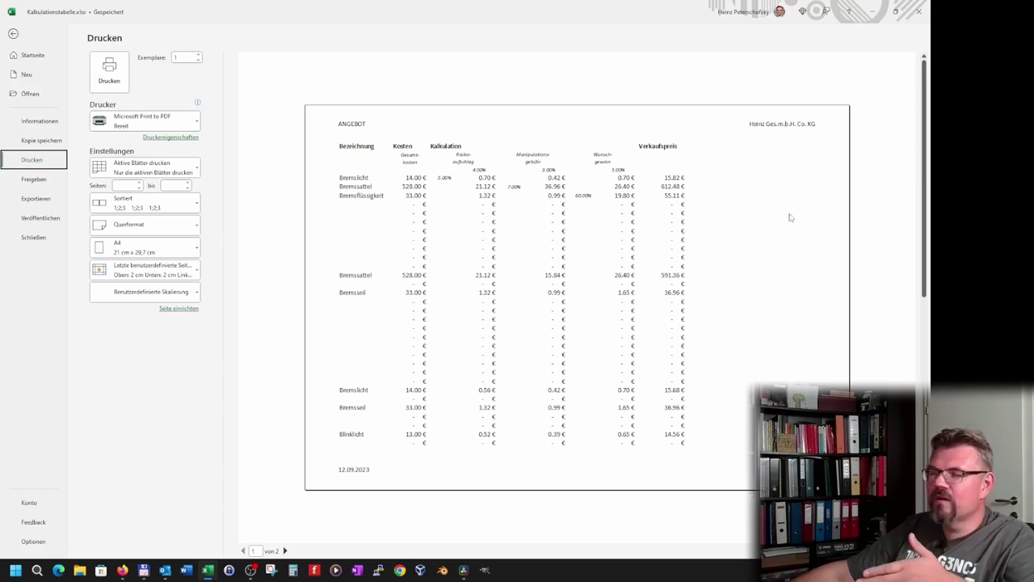
pyautogui.click(13, 34)
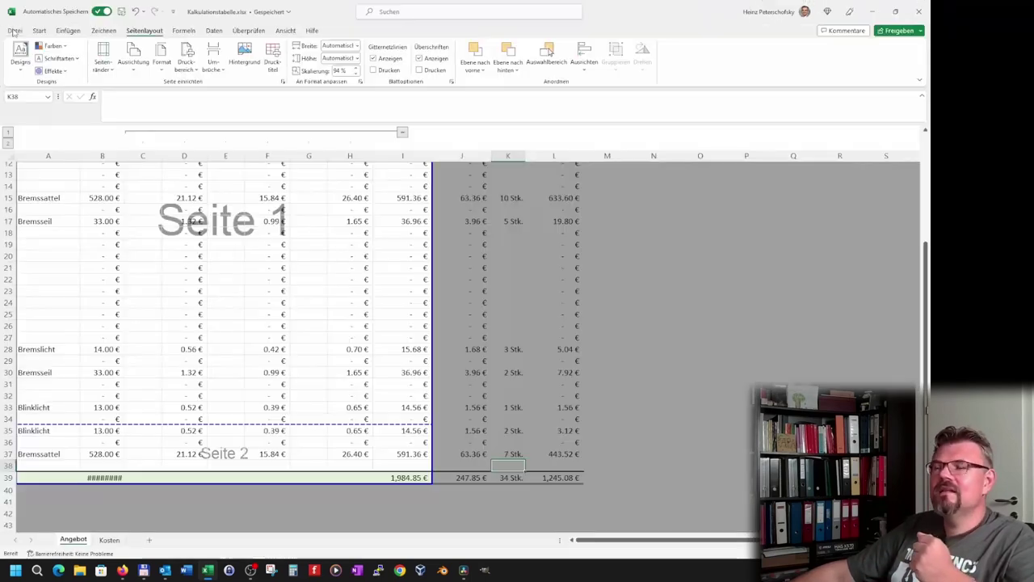
# Set the page setup scaling to fit 1 page wide by 1 page tall.
pyautogui.click(282, 82)
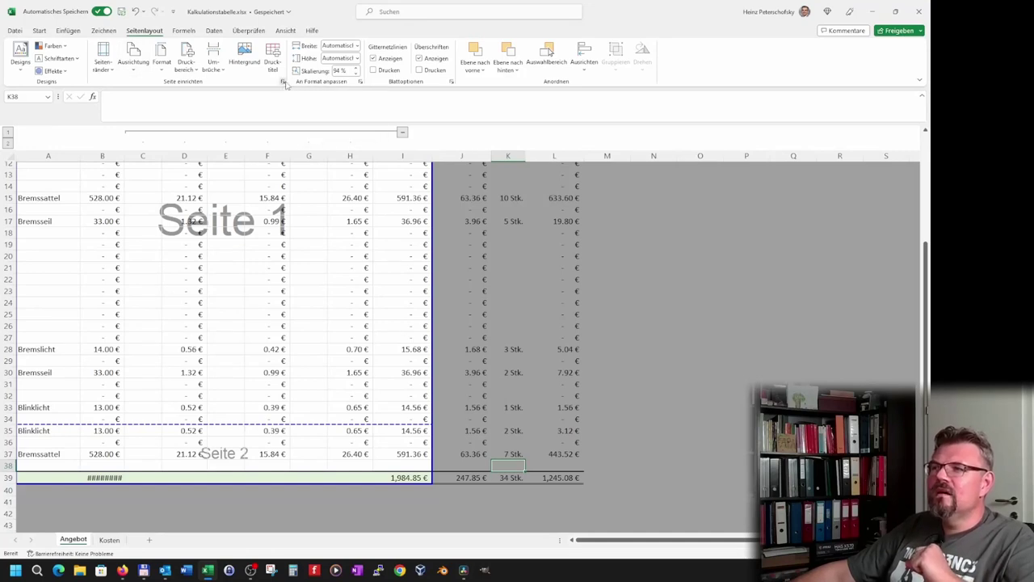
pyautogui.click(389, 231)
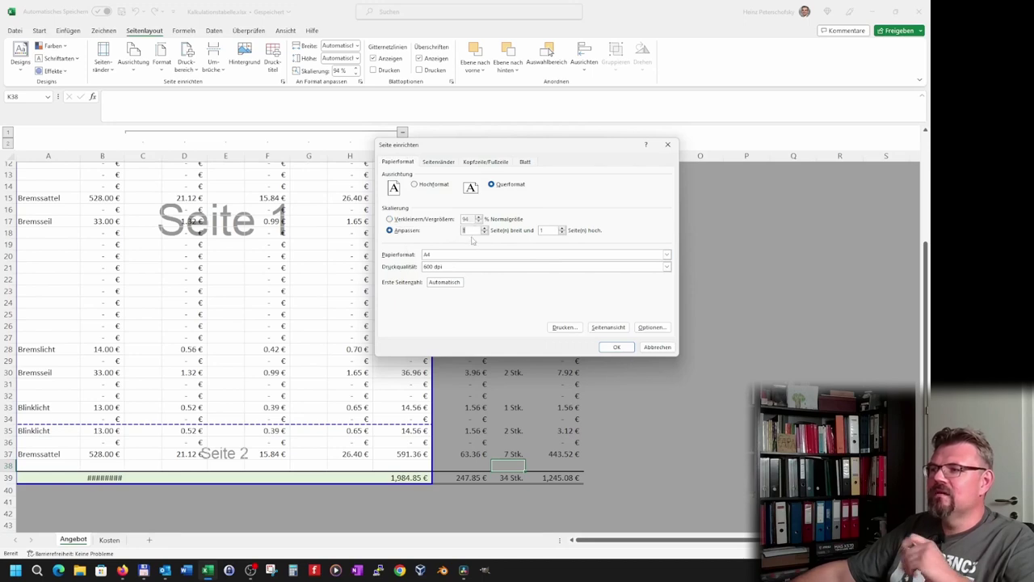
pyautogui.click(616, 346)
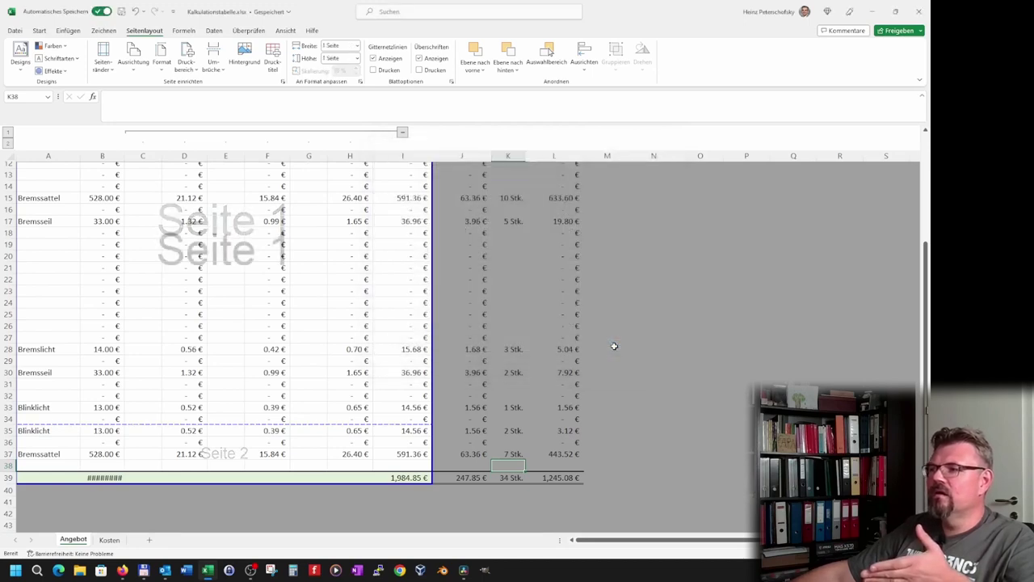
pyautogui.scroll(1, 460, 376)
pyautogui.scroll(3, 458, 370)
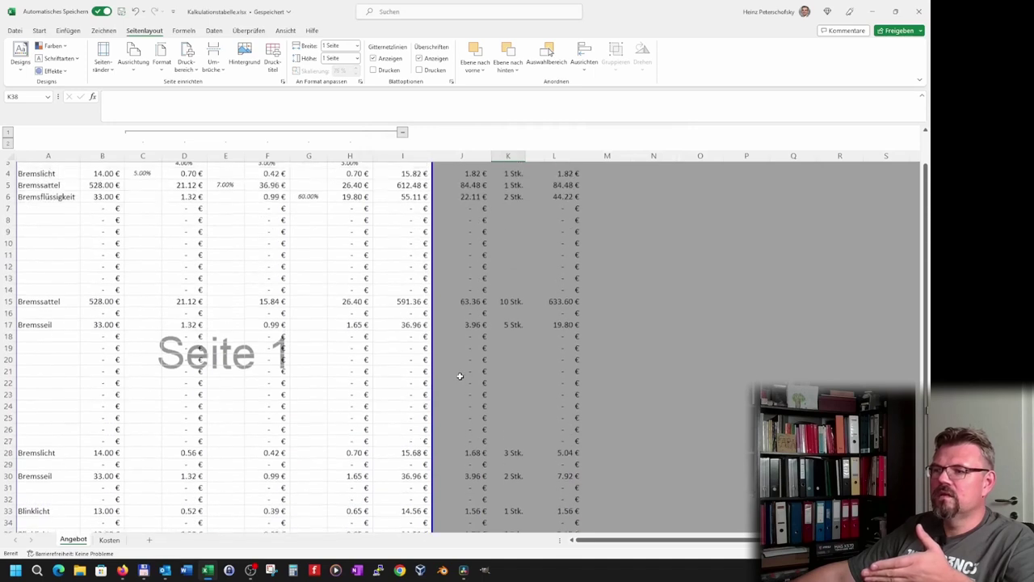
# Confirm in the print preview that the Angebot sheet fits on one page, then return.
pyautogui.click(15, 31)
pyautogui.click(32, 160)
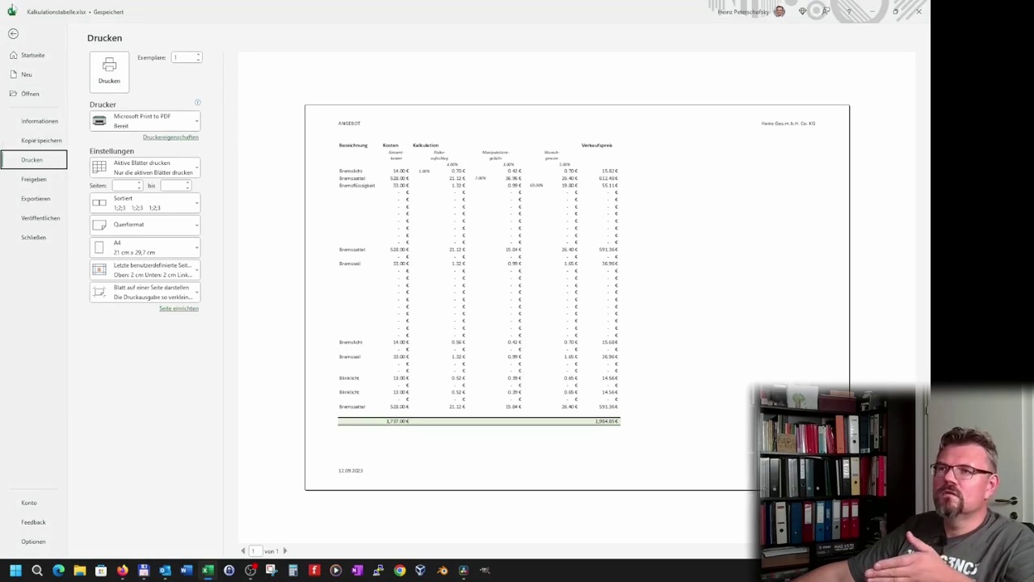
pyautogui.click(13, 33)
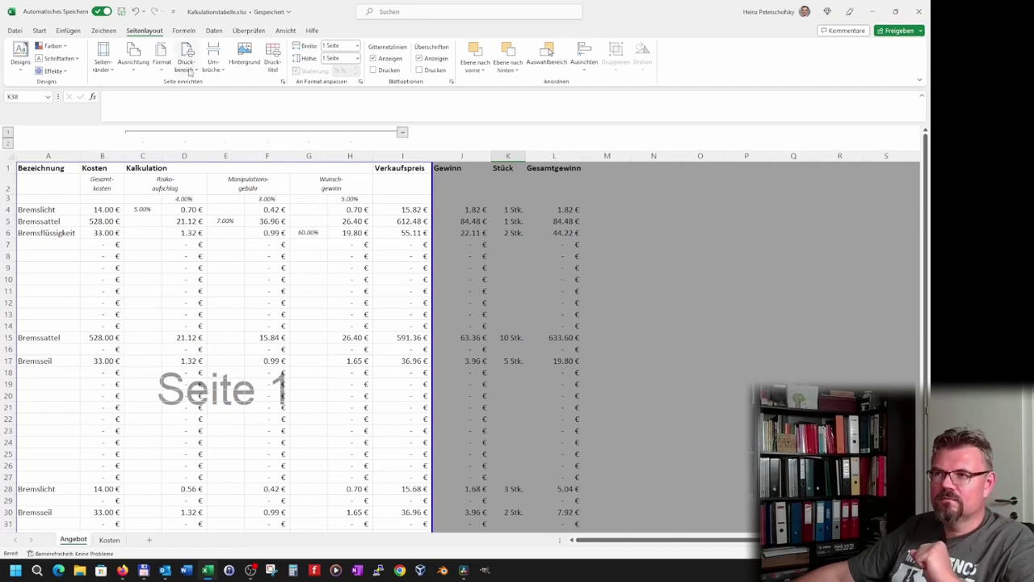
# Change the fit-to scaling to 1 page wide by 7 pages tall.
pyautogui.click(283, 82)
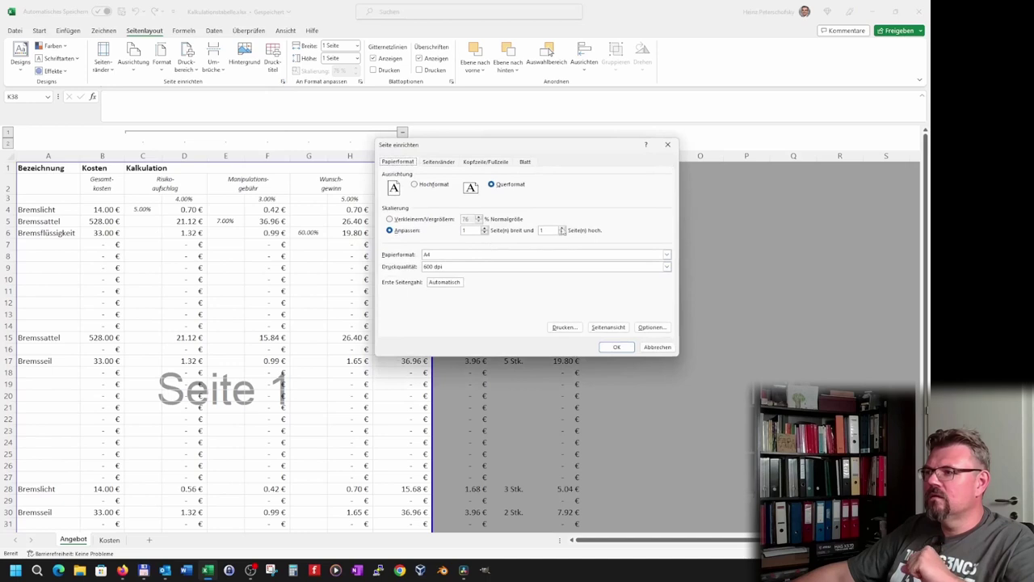
pyautogui.click(606, 347)
pyautogui.scroll(-7, 433, 350)
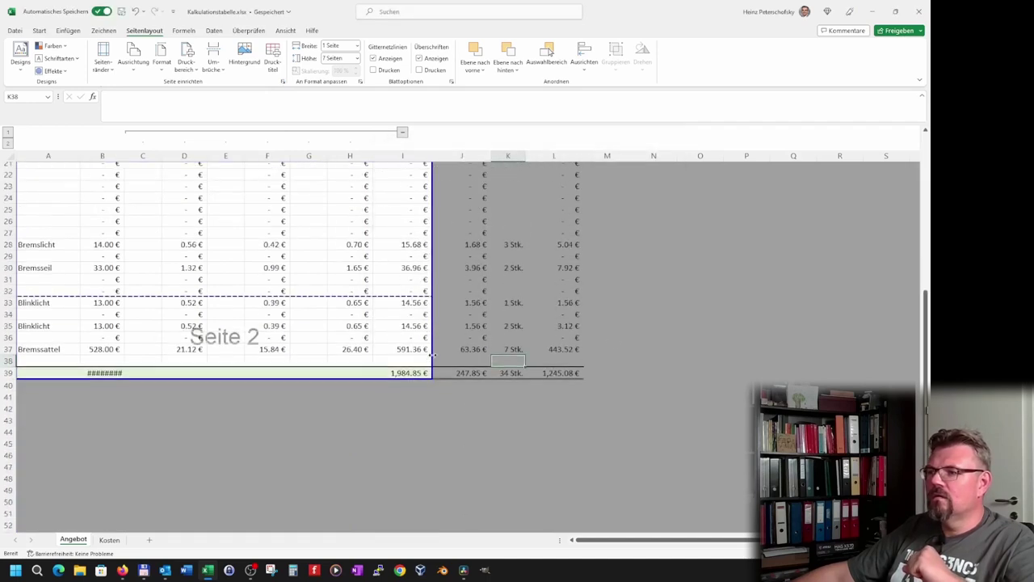
pyautogui.scroll(3, 433, 350)
pyautogui.scroll(4, 433, 350)
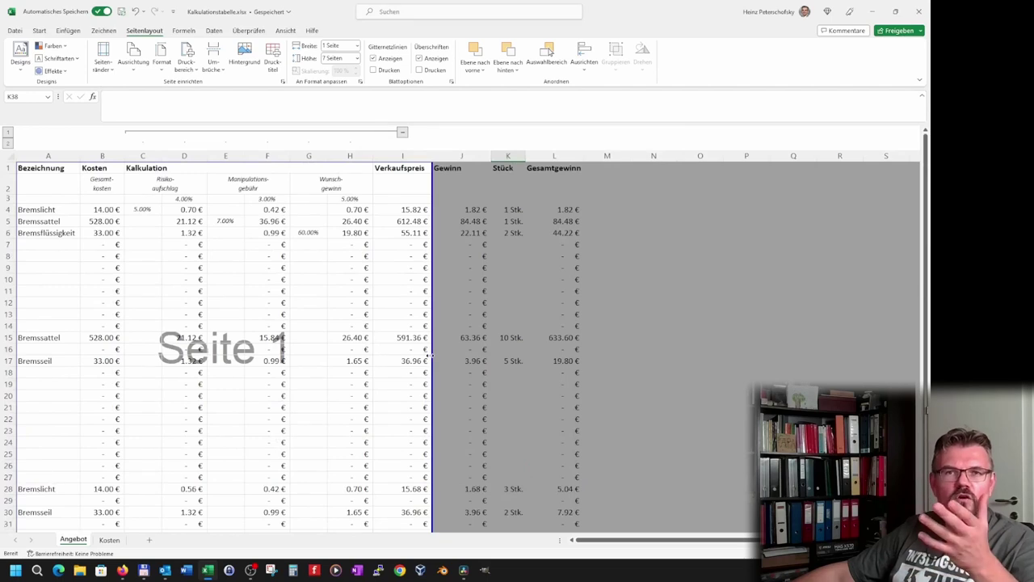
# Check in the print preview that the Angebot sheet now prints on two pages, then return.
pyautogui.click(15, 31)
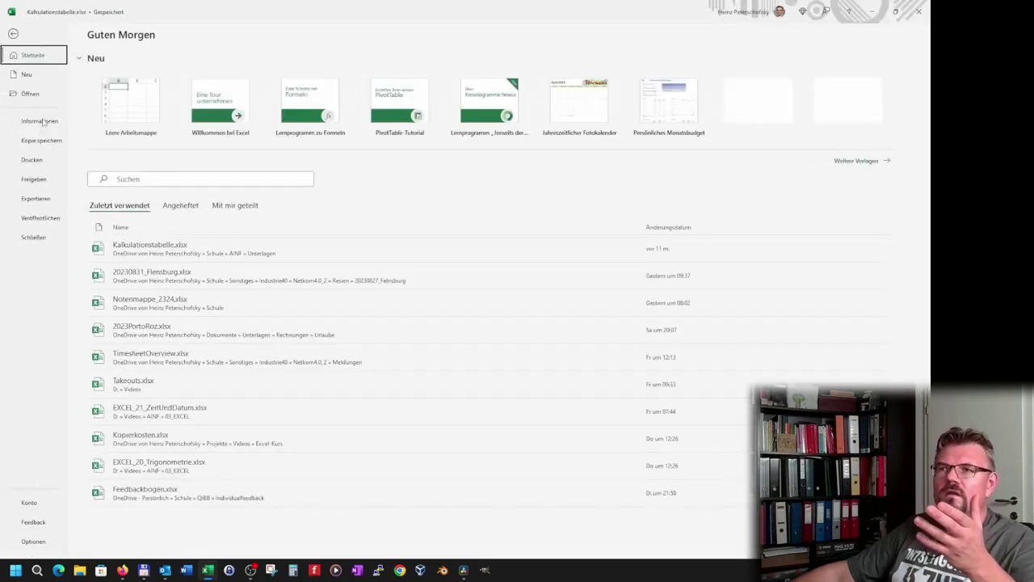
pyautogui.click(31, 160)
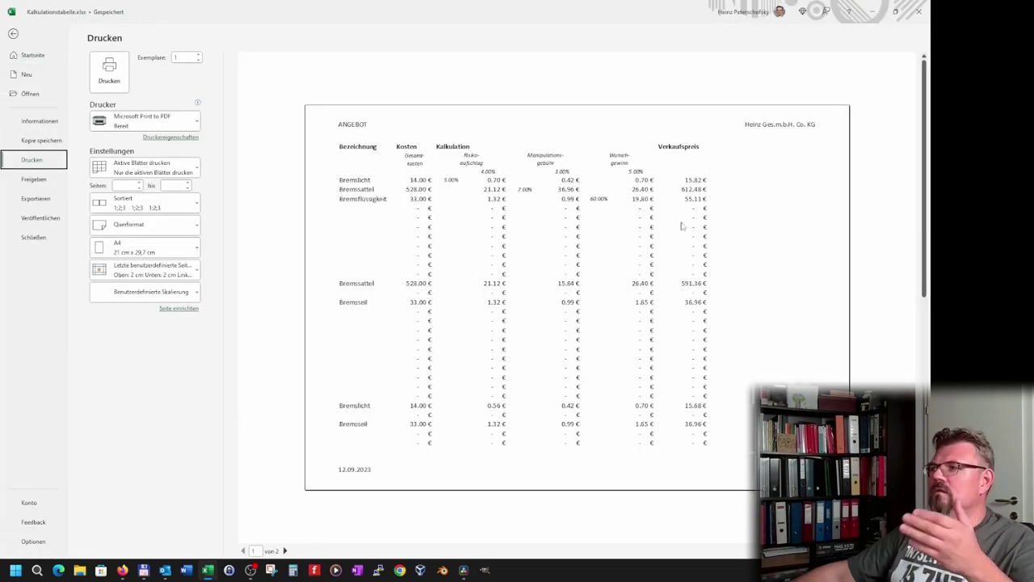
pyautogui.click(13, 34)
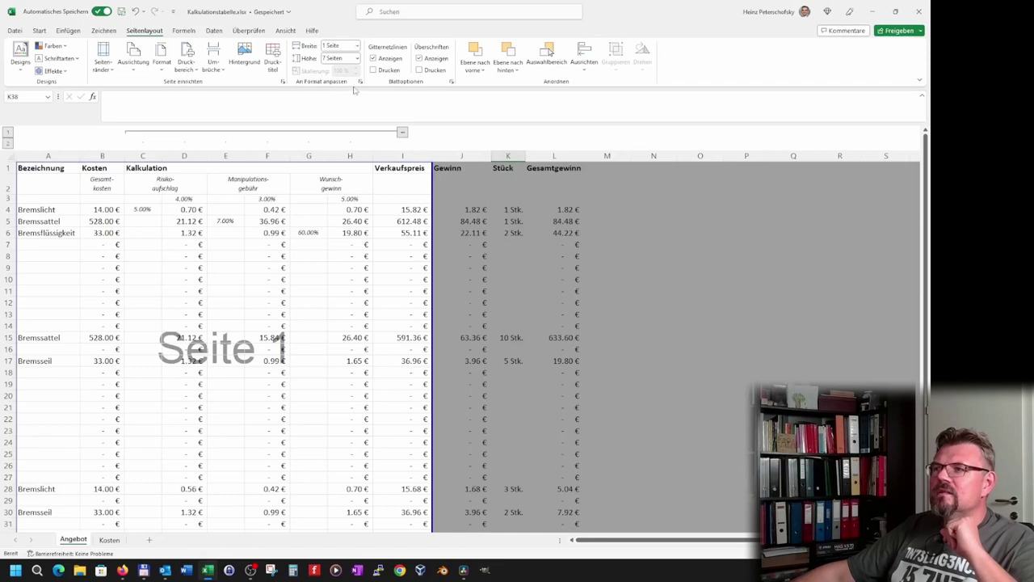
# Switch the page setup scaling to a fixed 120% of normal size.
pyautogui.click(360, 82)
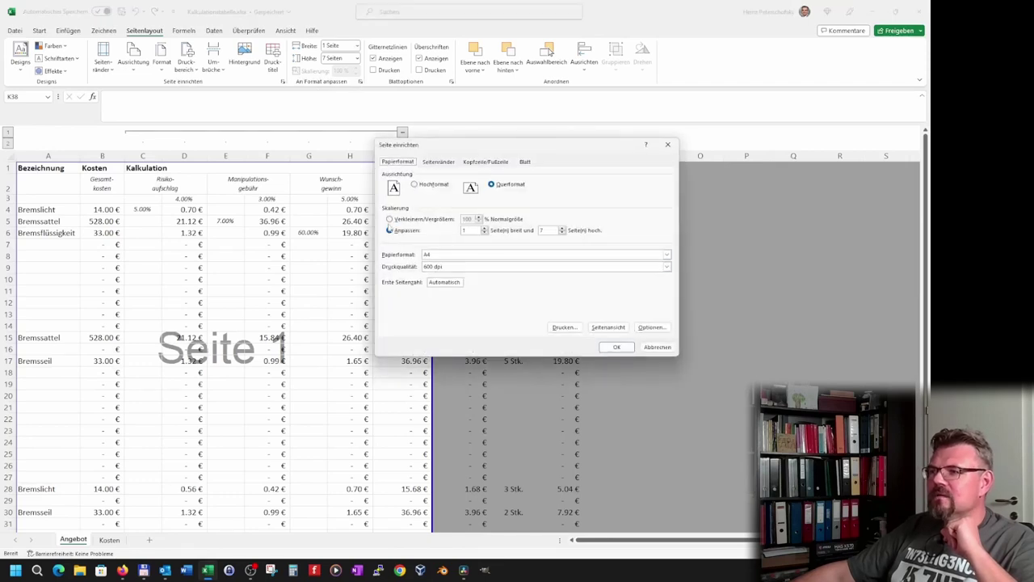
pyautogui.click(390, 219)
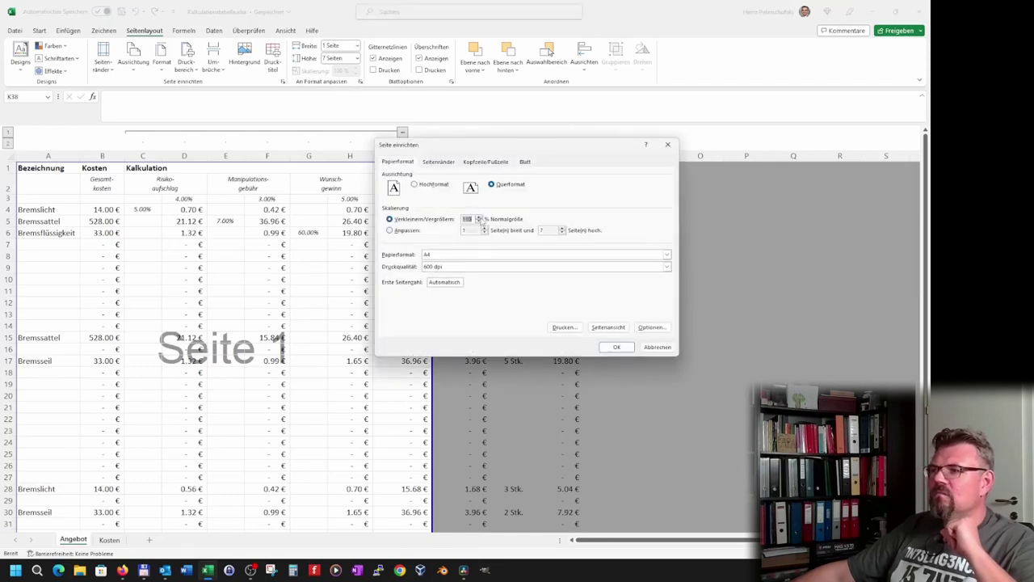
pyautogui.click(471, 219)
pyautogui.write('120')
pyautogui.click(616, 346)
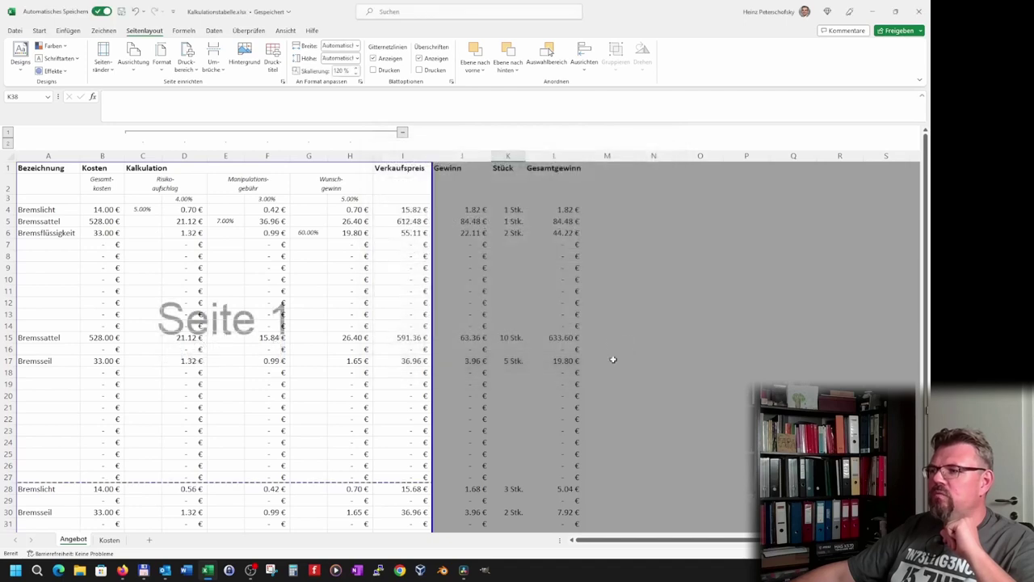
# Check both pages of the 120% print preview, then return to the worksheet.
pyautogui.click(14, 31)
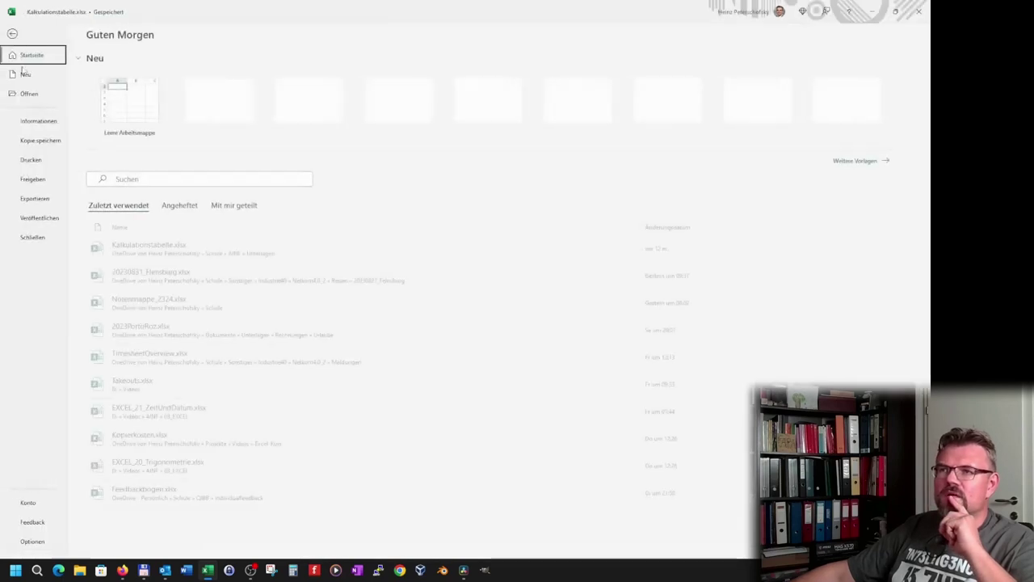
pyautogui.click(44, 163)
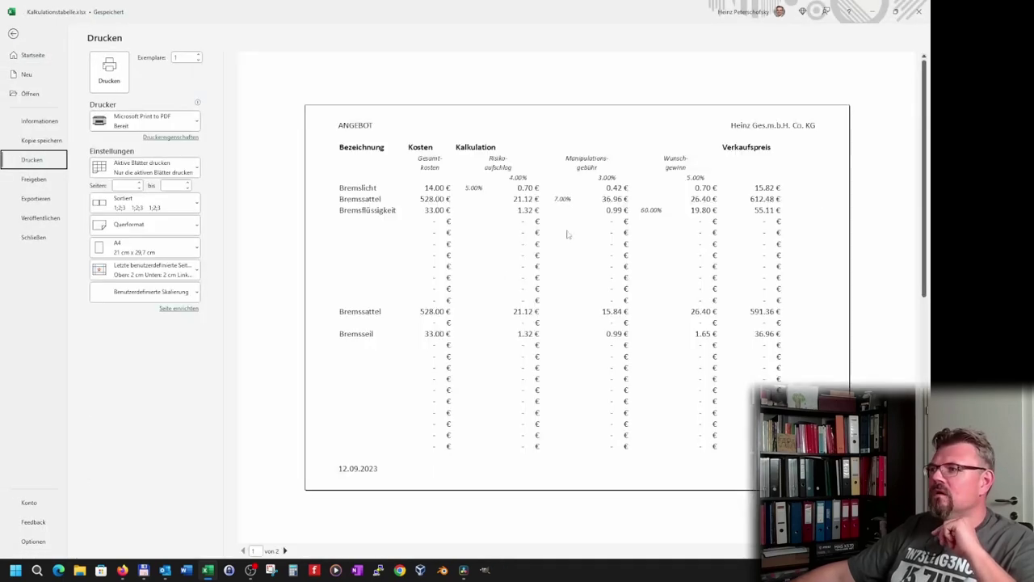
pyautogui.scroll(-2, 614, 300)
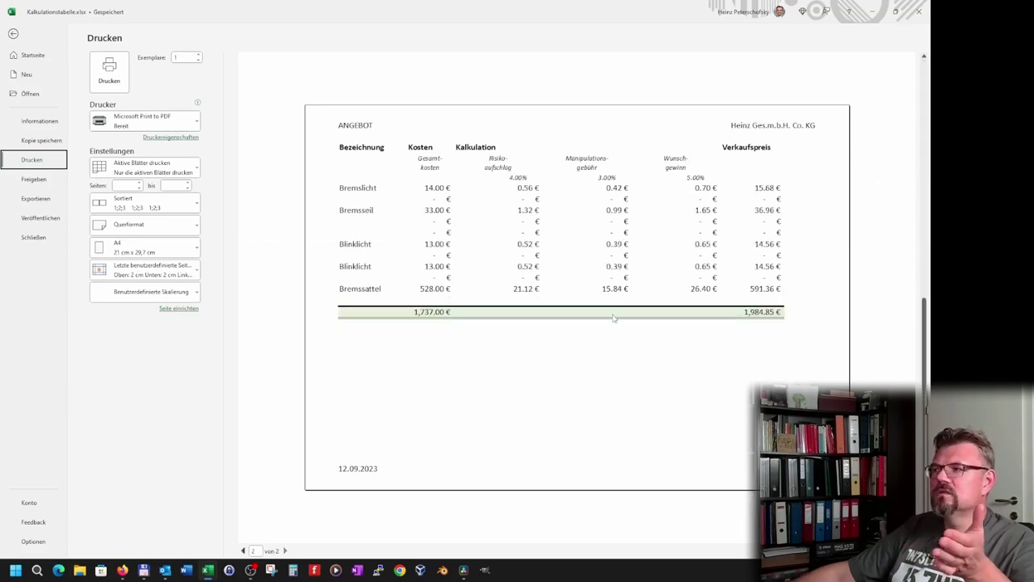
pyautogui.scroll(2, 614, 318)
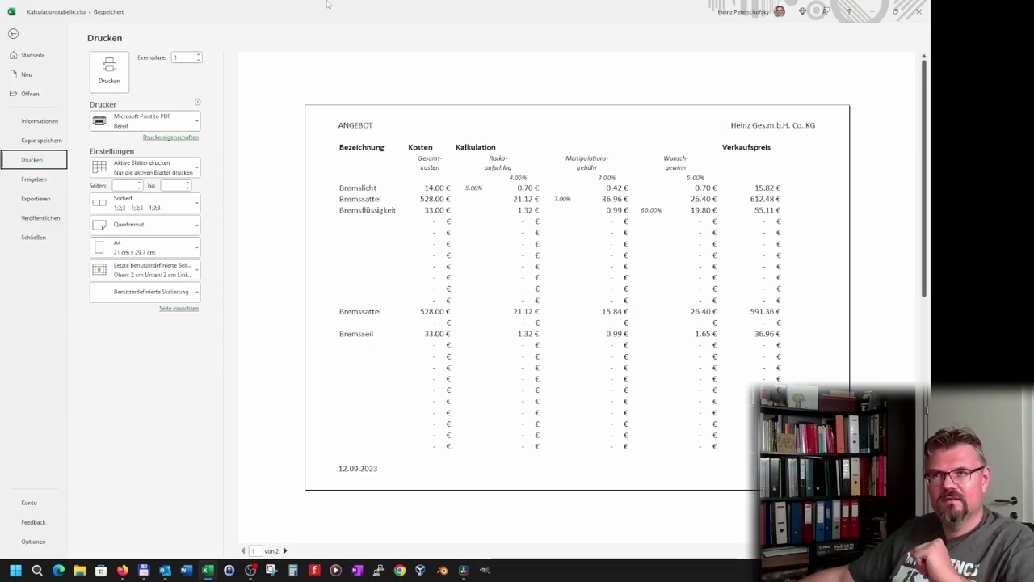
pyautogui.click(13, 33)
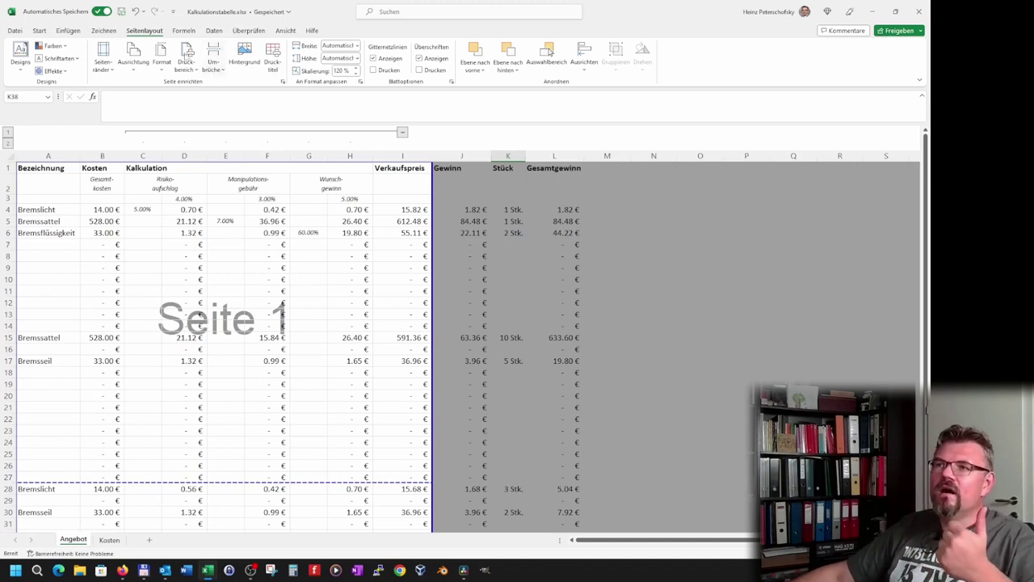
# Switch from Page Layout view to page break preview and check Seite 1 and Seite 2 (rows 28–39).
pyautogui.click(284, 31)
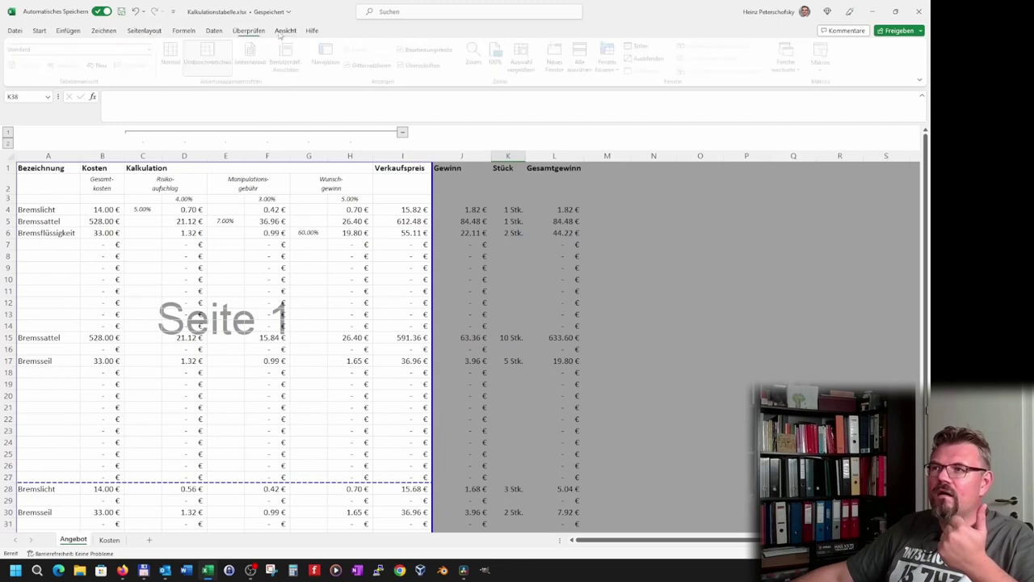
pyautogui.click(257, 60)
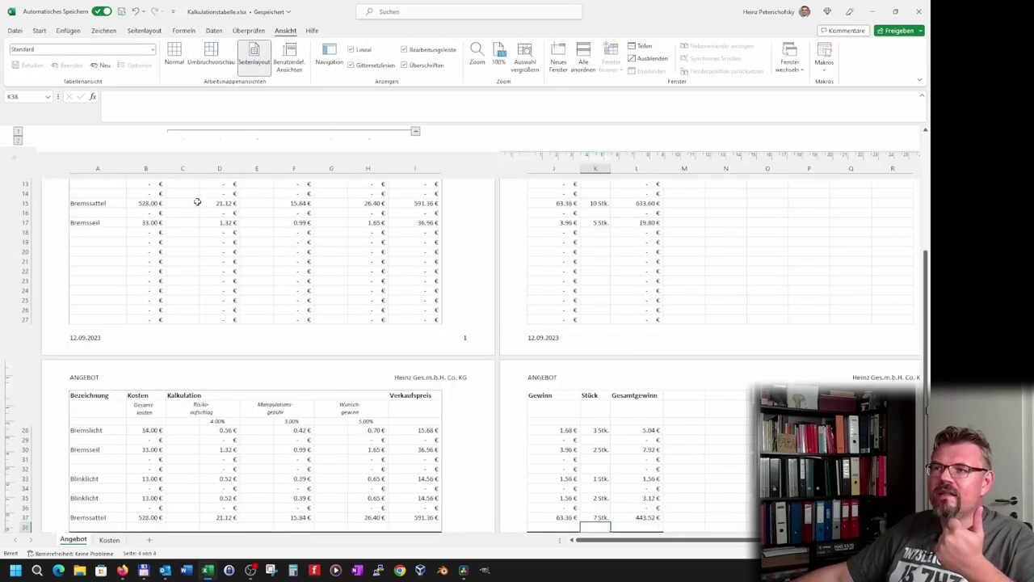
pyautogui.scroll(3, 226, 317)
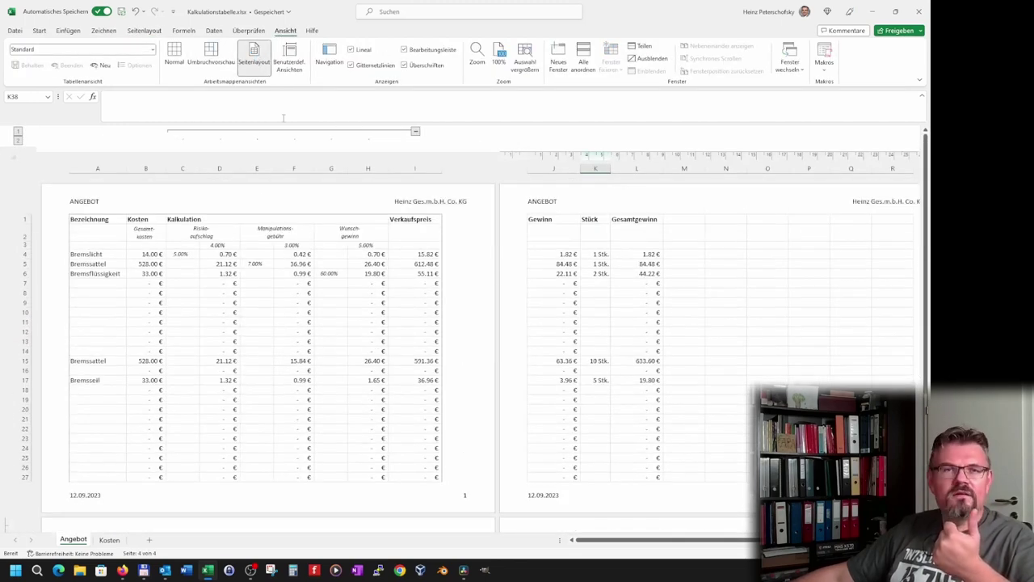
pyautogui.click(216, 61)
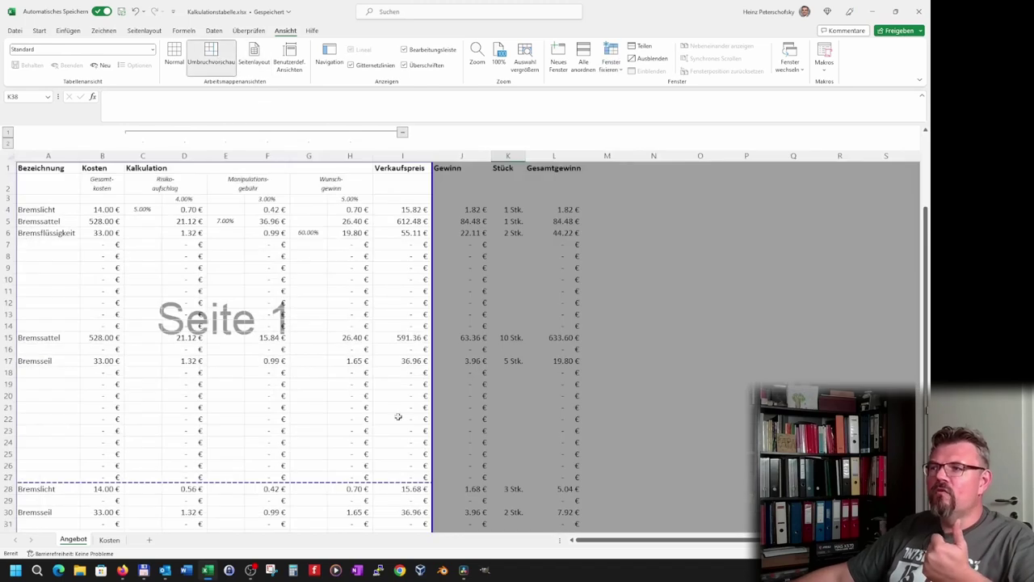
pyautogui.scroll(-5, 339, 349)
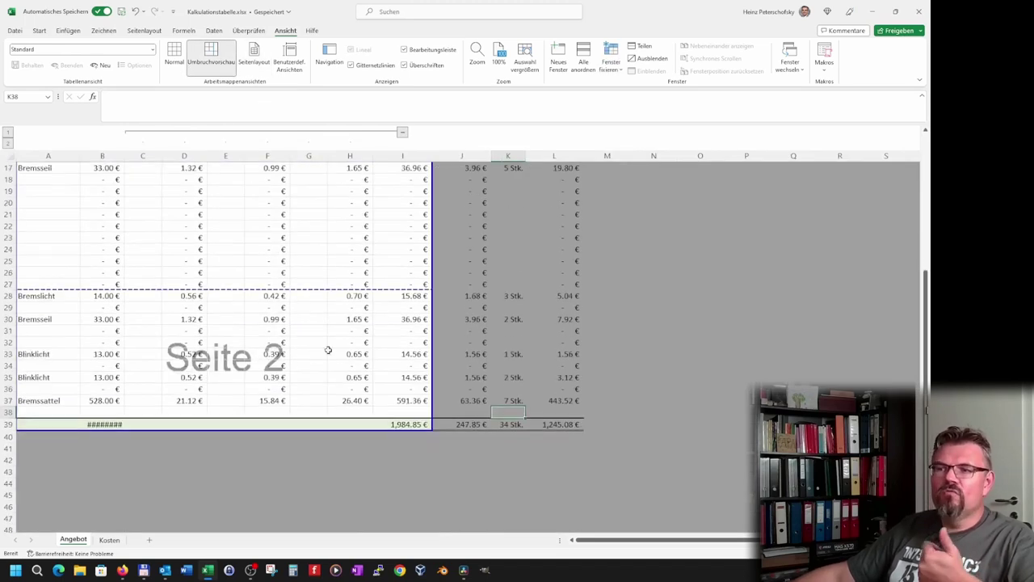
pyautogui.scroll(5, 268, 457)
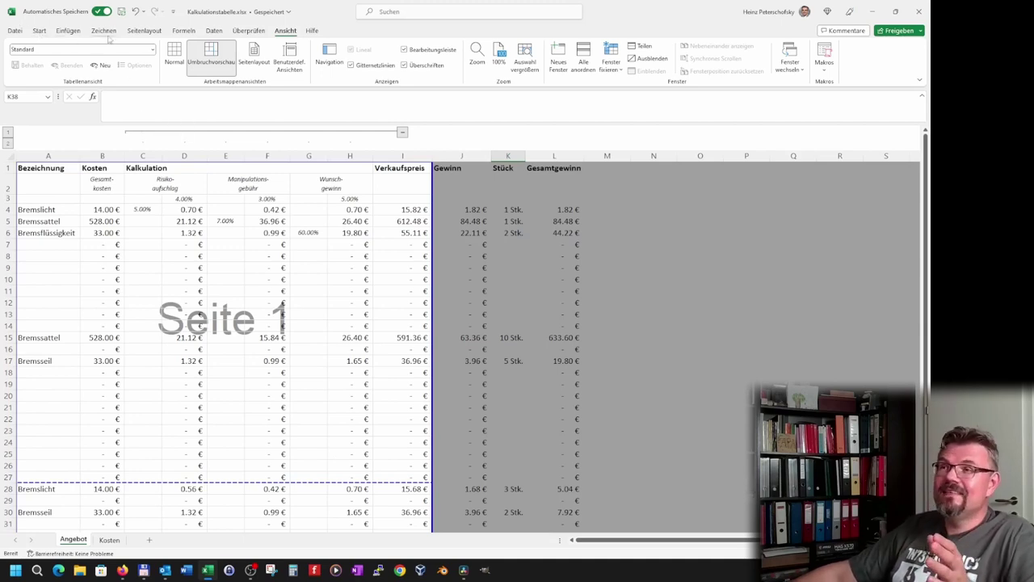
# Reset all page breaks on the Angebot sheet.
pyautogui.click(144, 31)
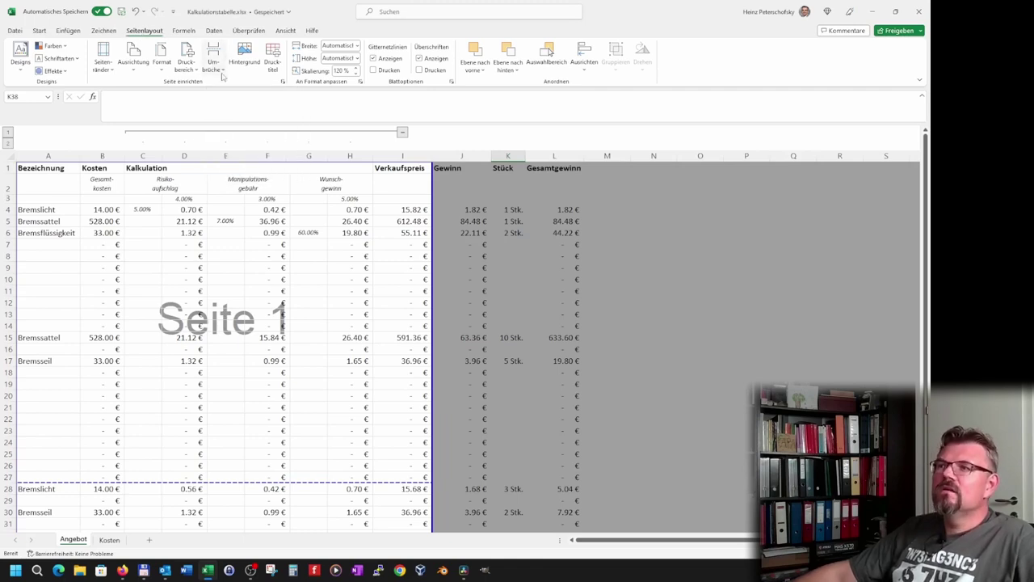
pyautogui.click(220, 70)
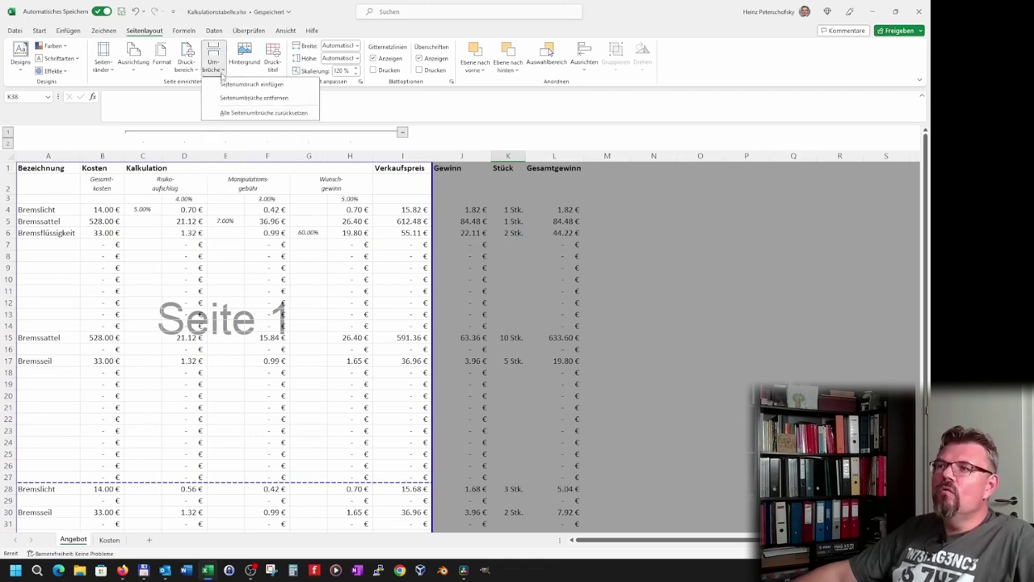
pyautogui.click(263, 113)
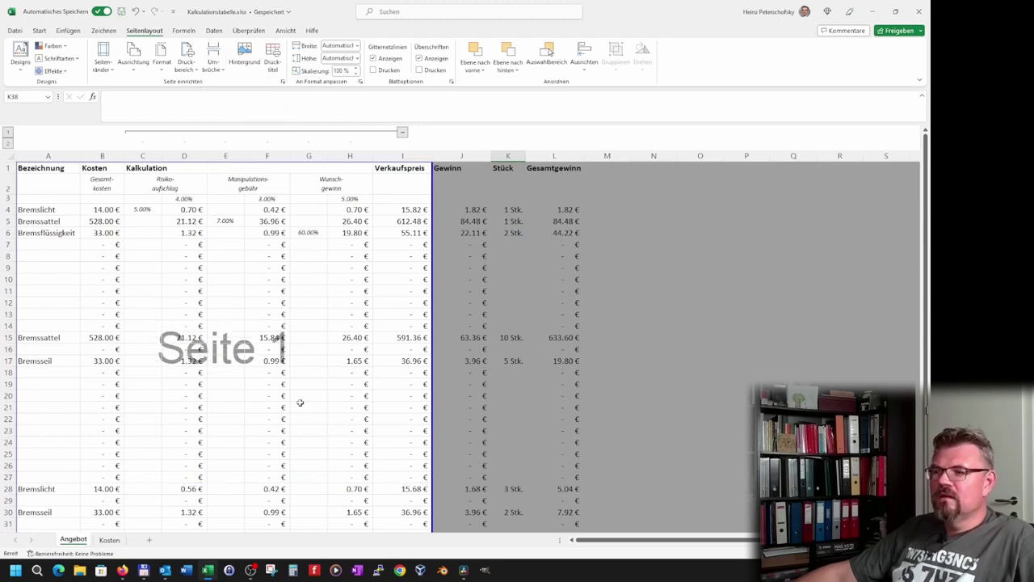
pyautogui.scroll(-5, 299, 403)
pyautogui.scroll(5, 297, 404)
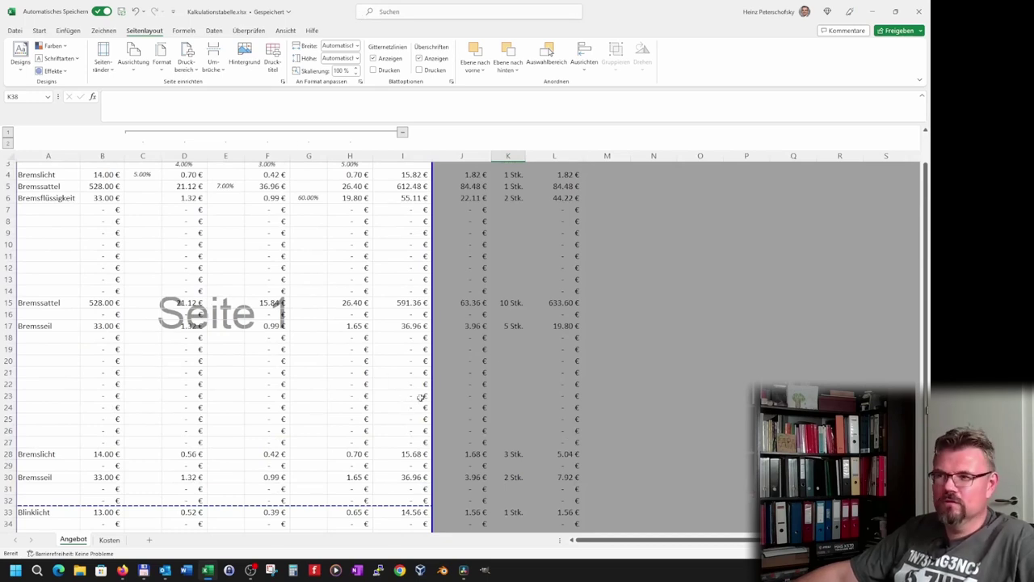
# Extend the print area border out to column L and remove the K/L page break.
pyautogui.moveTo(434, 337); pyautogui.dragTo(587, 336)
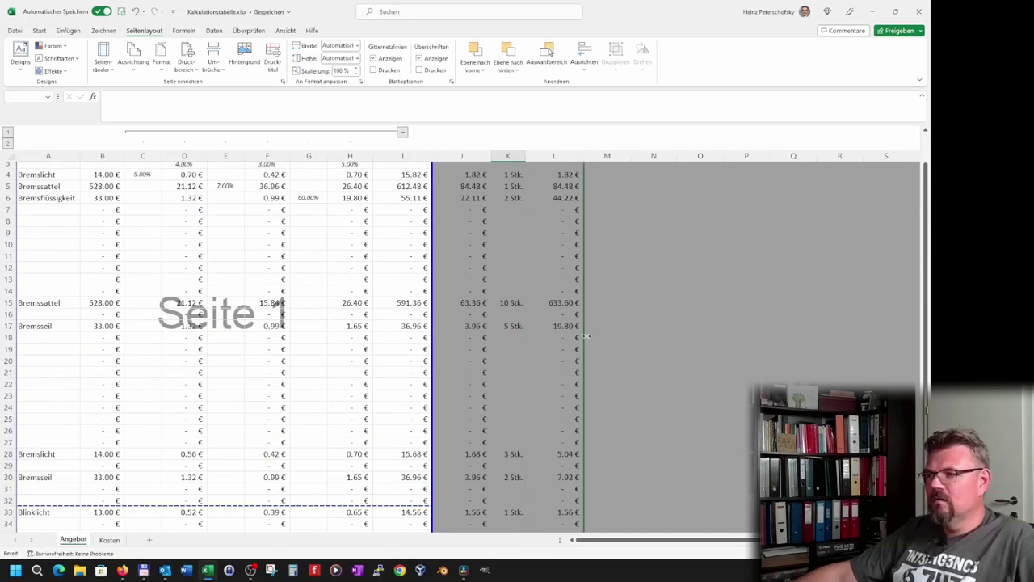
pyautogui.scroll(-5, 590, 340)
pyautogui.scroll(5, 480, 333)
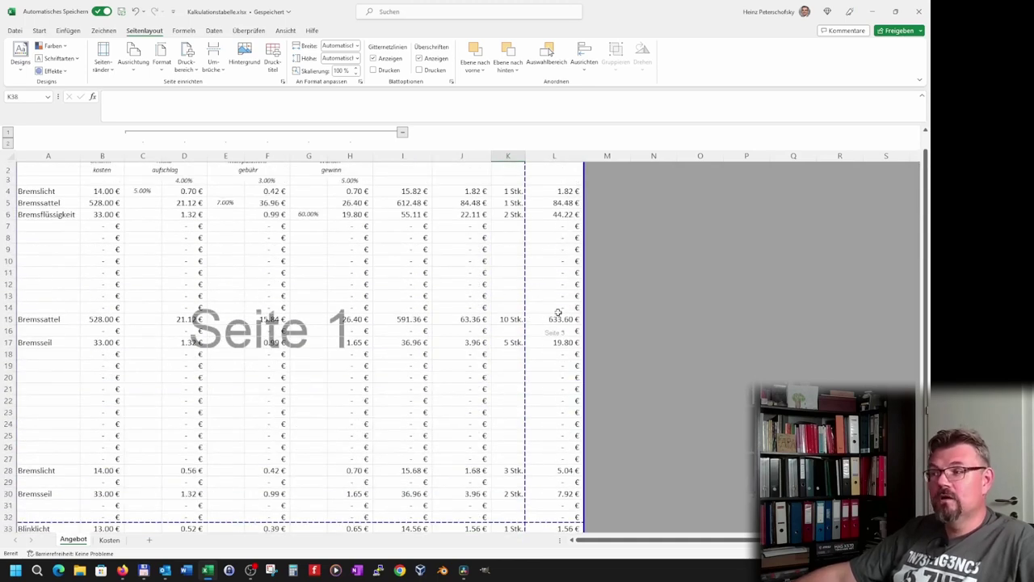
pyautogui.scroll(-2, 438, 384)
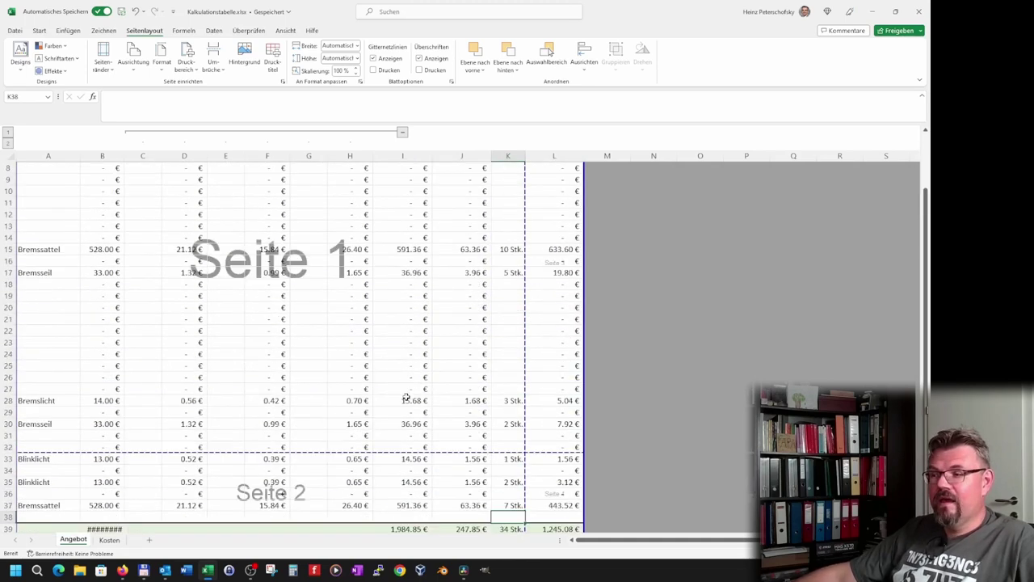
pyautogui.scroll(-1, 453, 403)
pyautogui.moveTo(525, 330); pyautogui.dragTo(590, 330)
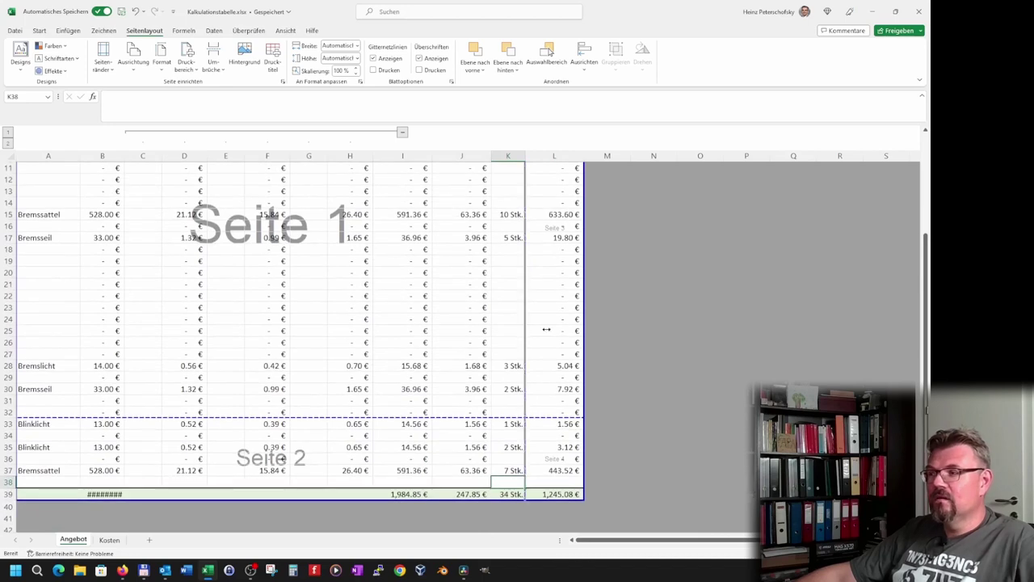
pyautogui.scroll(3, 637, 428)
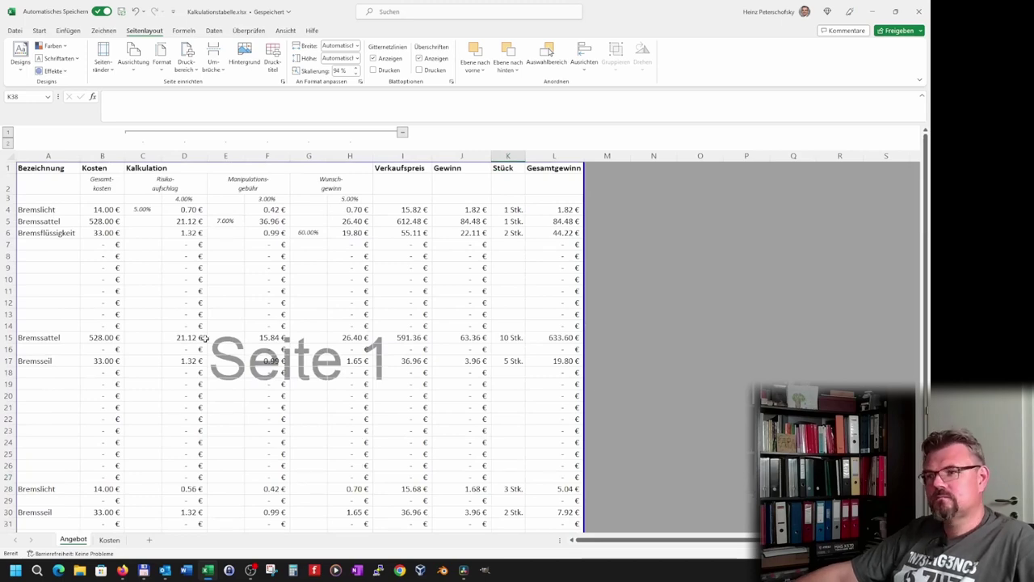
pyautogui.scroll(-5, 205, 338)
pyautogui.scroll(5, 201, 396)
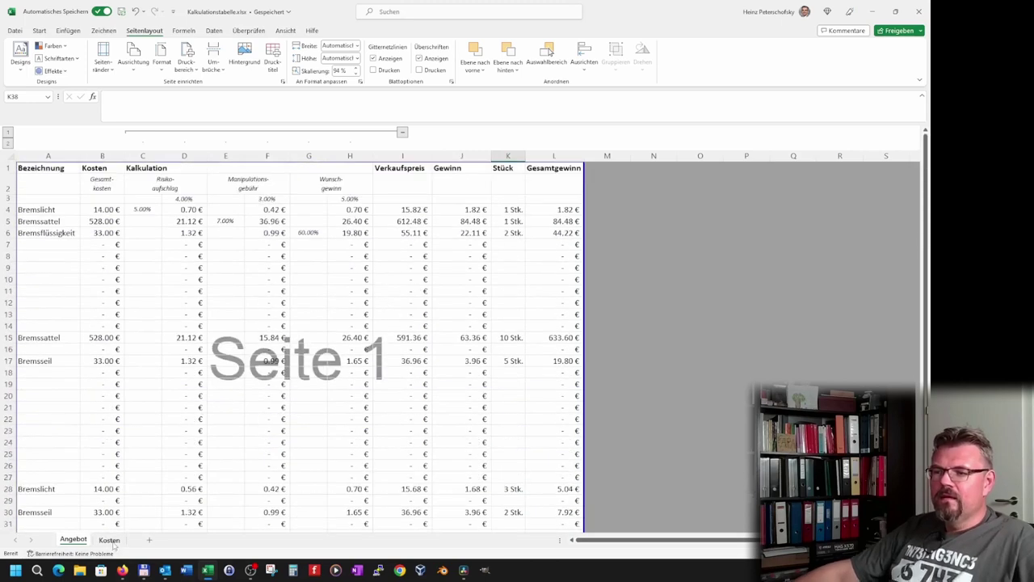
# Glance at the Kosten sheet, then put the Angebot sheet back in normal view.
pyautogui.click(111, 542)
pyautogui.click(73, 539)
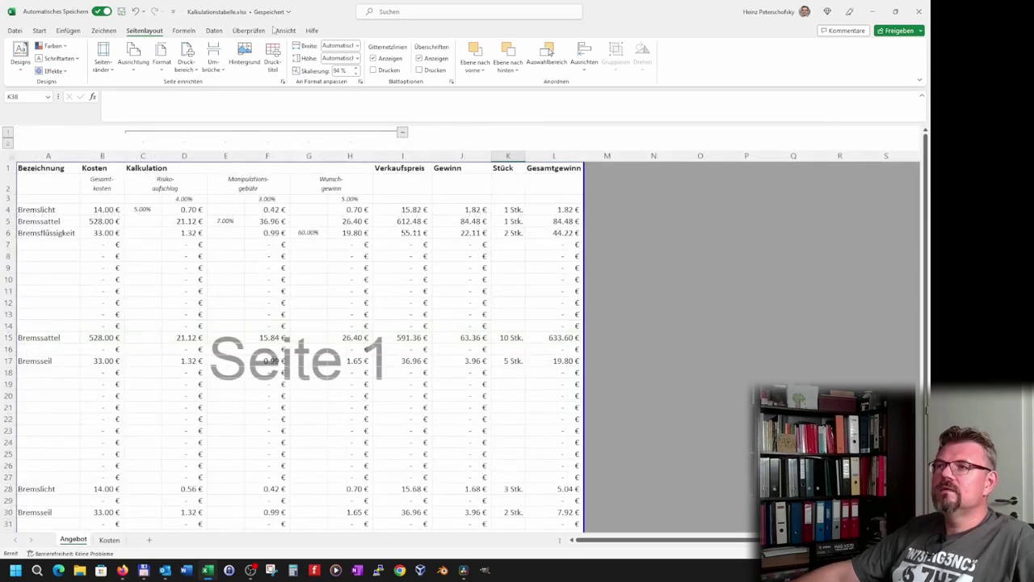
pyautogui.click(278, 31)
pyautogui.click(174, 57)
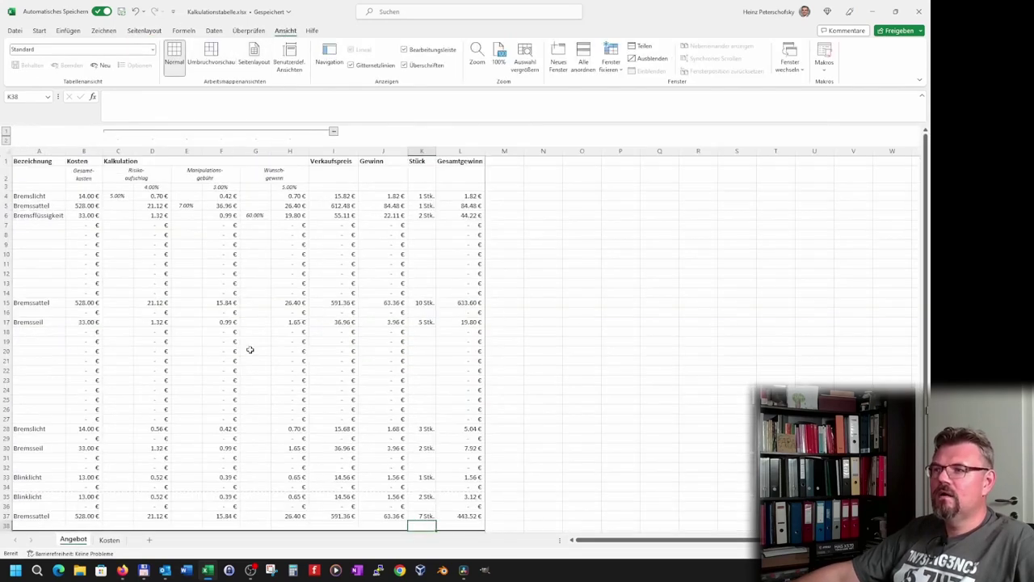
# Select the header rows 1–3 (A1:L3) of the Angebot sheet.
pyautogui.scroll(-3, 250, 349)
pyautogui.scroll(3, 250, 349)
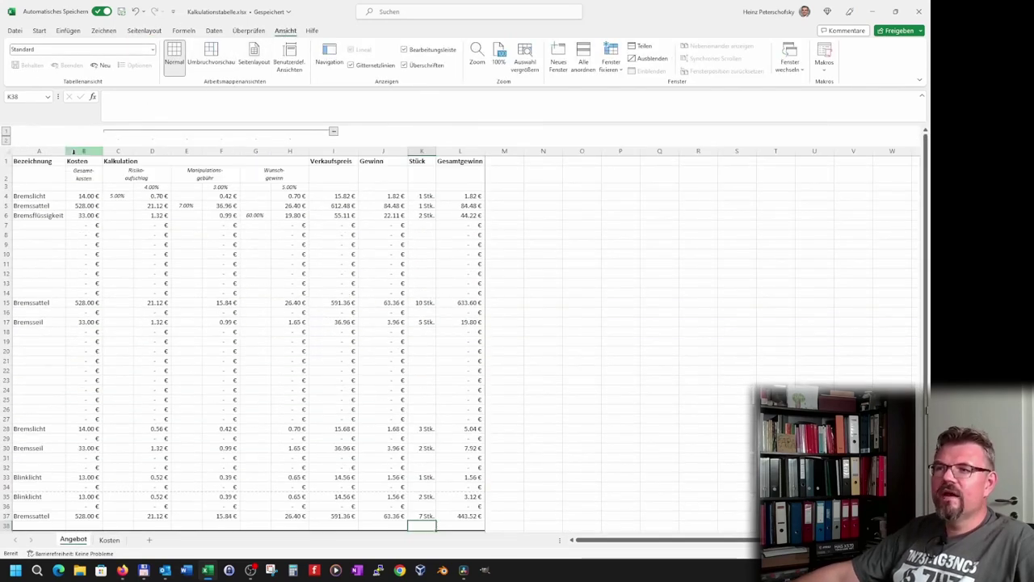
pyautogui.moveTo(29, 160); pyautogui.dragTo(463, 187)
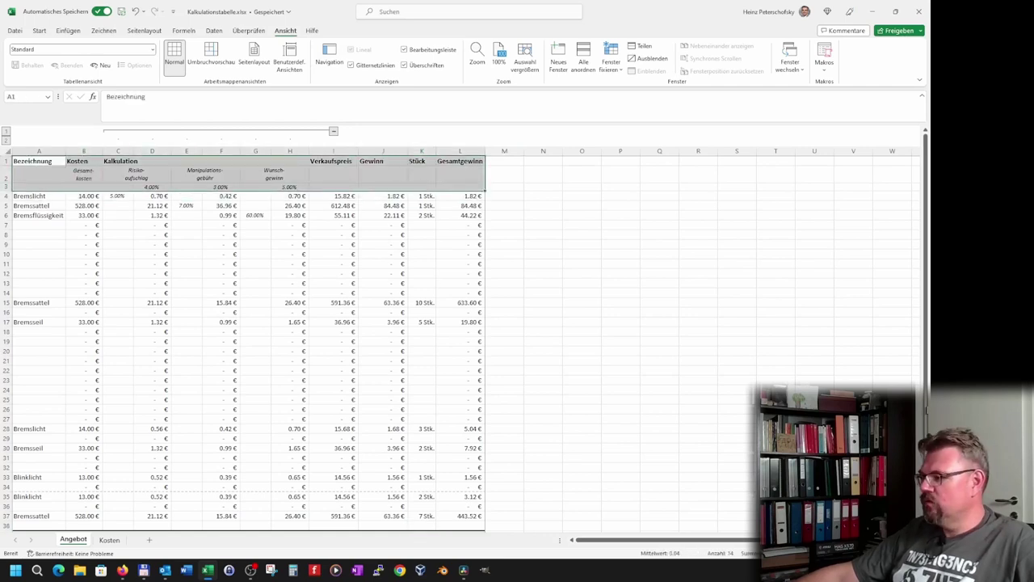
pyautogui.keyDown('ctrl'); pyautogui.scroll(3, 461, 339); pyautogui.keyUp('ctrl')
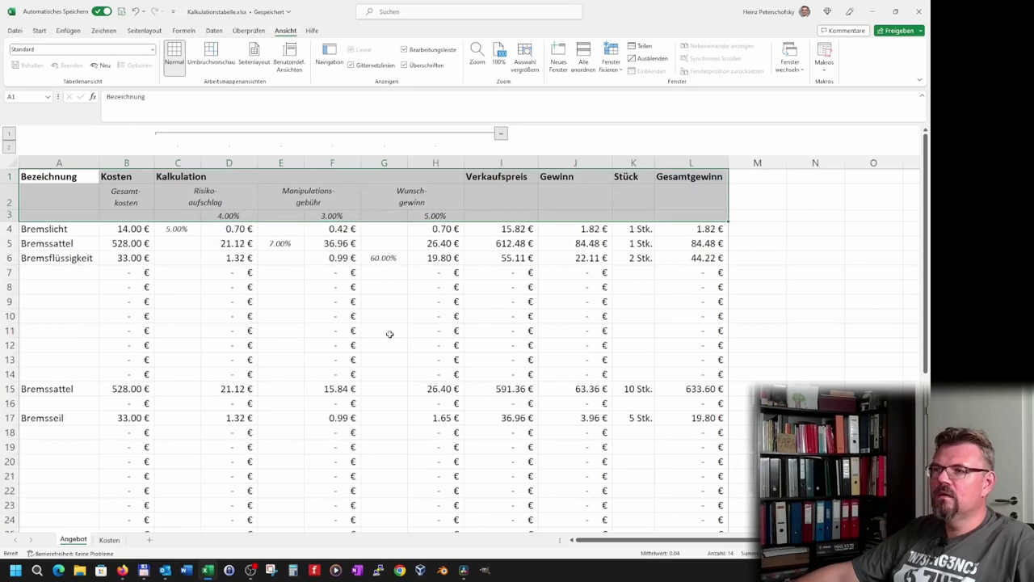
pyautogui.scroll(-8, 390, 333)
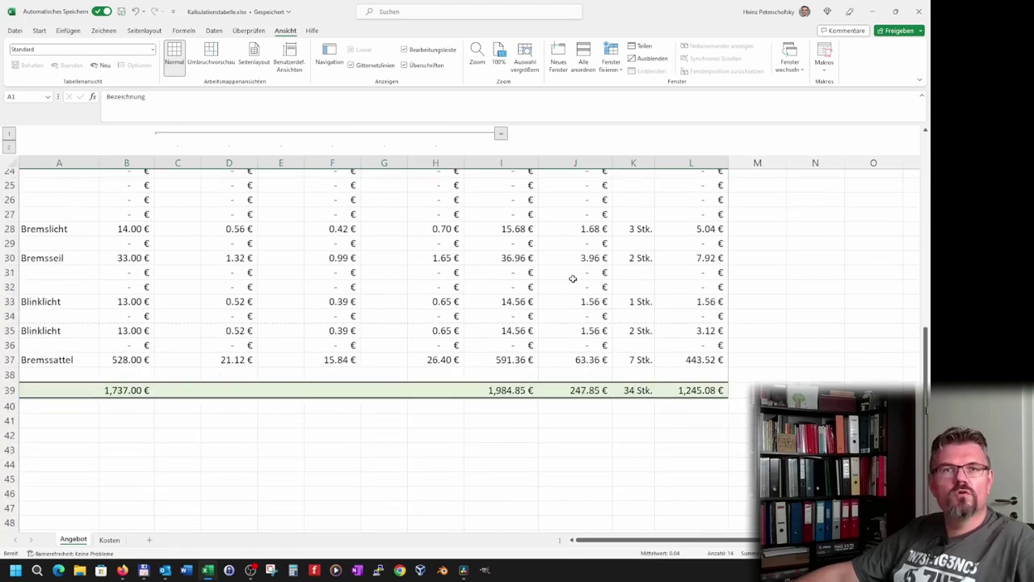
pyautogui.scroll(8, 561, 279)
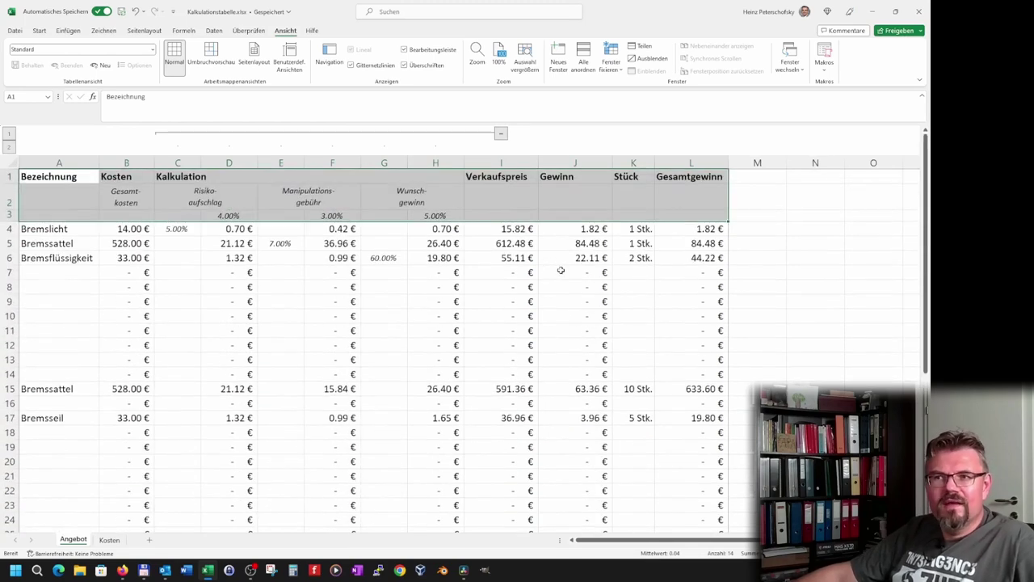
# Select row 4 as the split row and bring up the Fenster fixieren options.
pyautogui.click(443, 286)
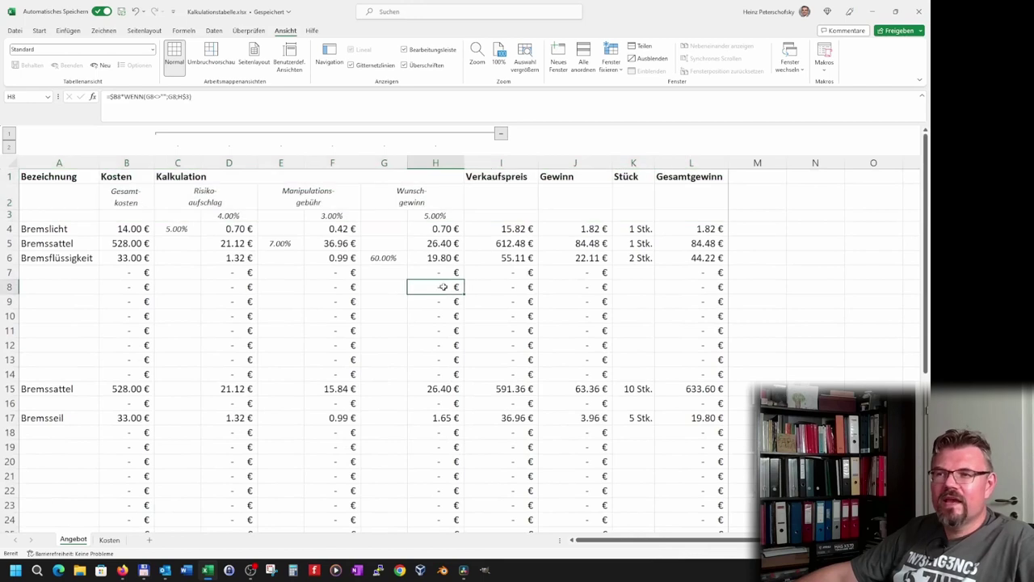
pyautogui.click(6, 229)
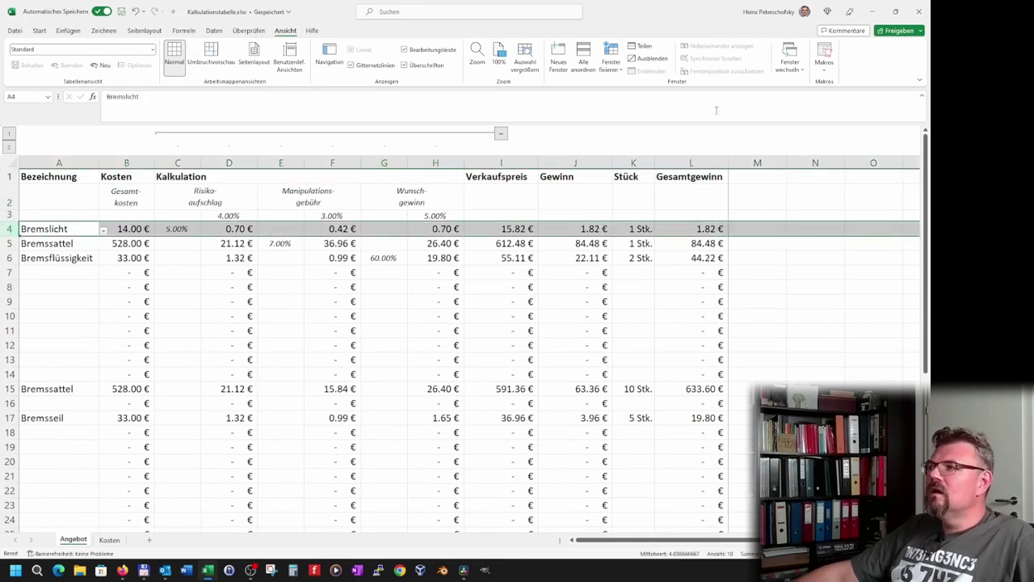
pyautogui.click(612, 69)
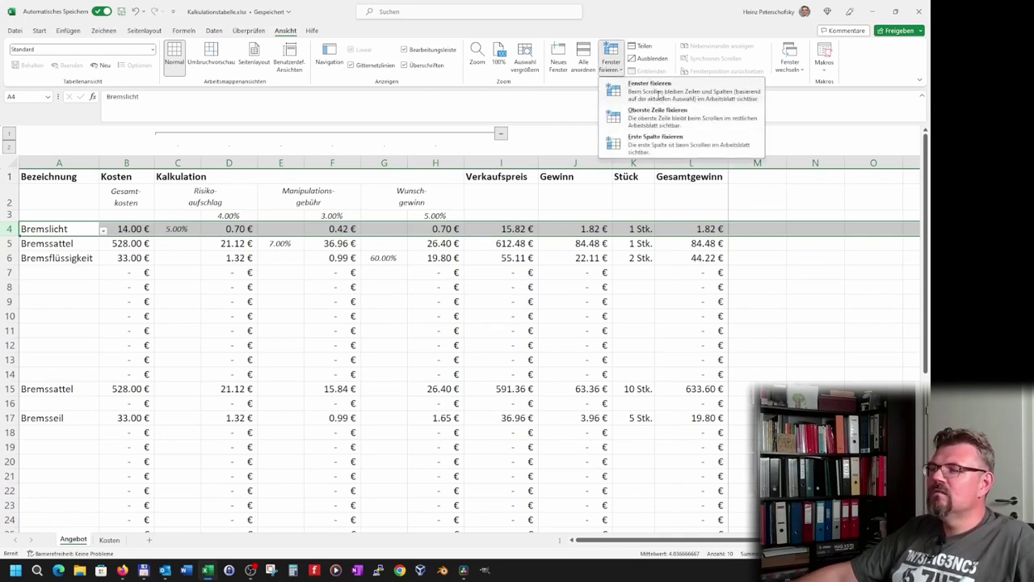
# Freeze the panes above row 4 and scroll to test that rows 1–3 stay fixed.
pyautogui.click(660, 96)
pyautogui.click(363, 341)
pyautogui.scroll(-5, 351, 318)
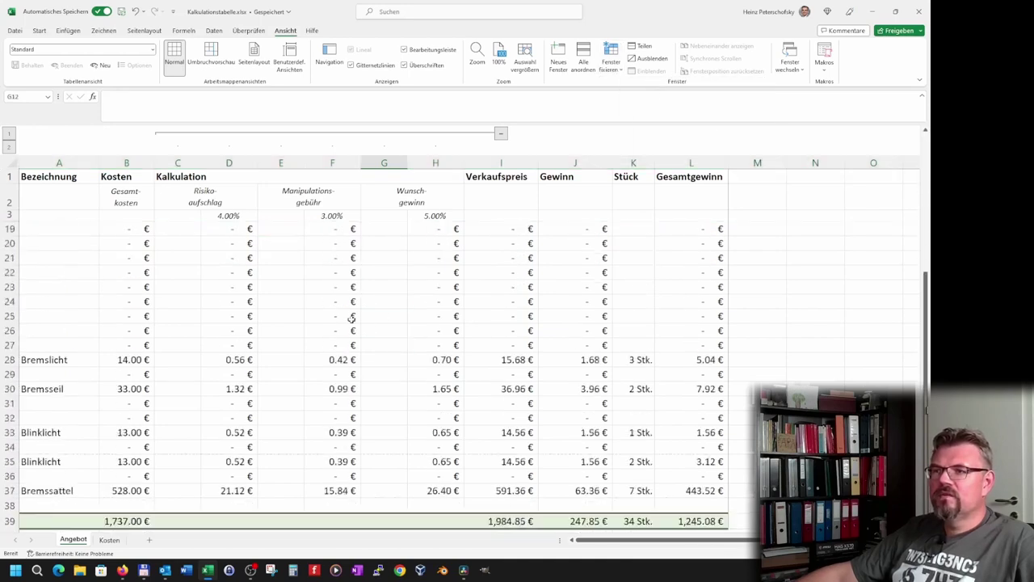
pyautogui.scroll(3, 352, 315)
pyautogui.scroll(2, 352, 311)
pyautogui.scroll(-3, 352, 302)
pyautogui.scroll(-1, 351, 302)
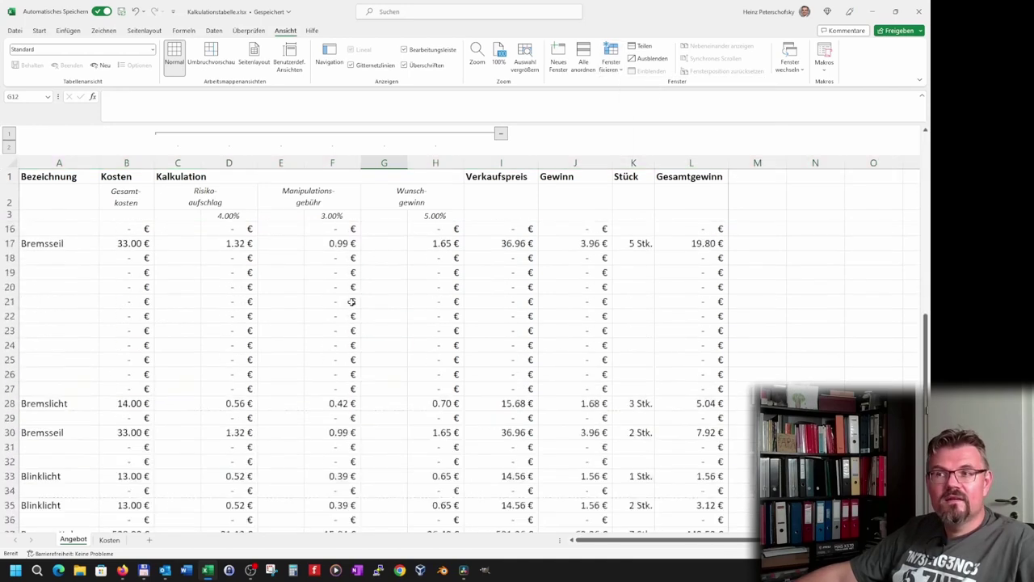
pyautogui.scroll(3, 345, 299)
pyautogui.scroll(2, 253, 296)
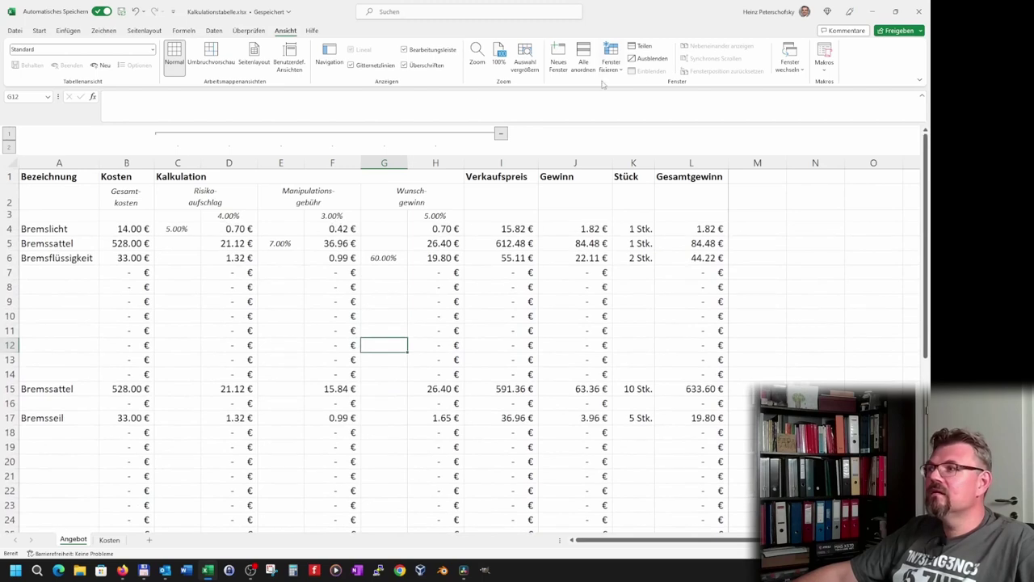
# Unfreeze the panes and reselect row 4.
pyautogui.click(623, 66)
pyautogui.click(644, 98)
pyautogui.click(356, 302)
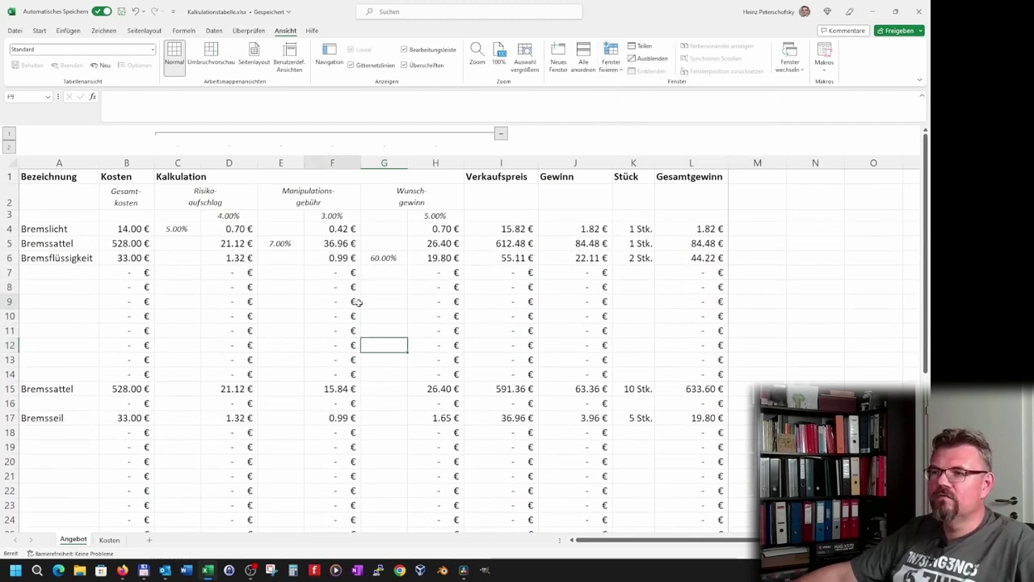
pyautogui.click(6, 229)
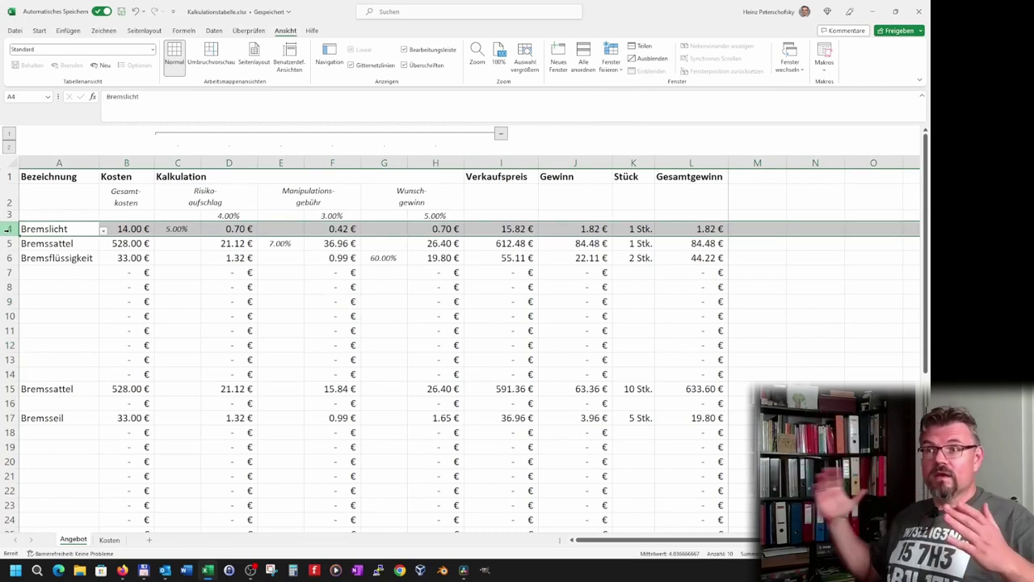
# Freeze header rows 1–3 again and scroll the item rows to confirm they stay in place.
pyautogui.click(617, 71)
pyautogui.click(641, 97)
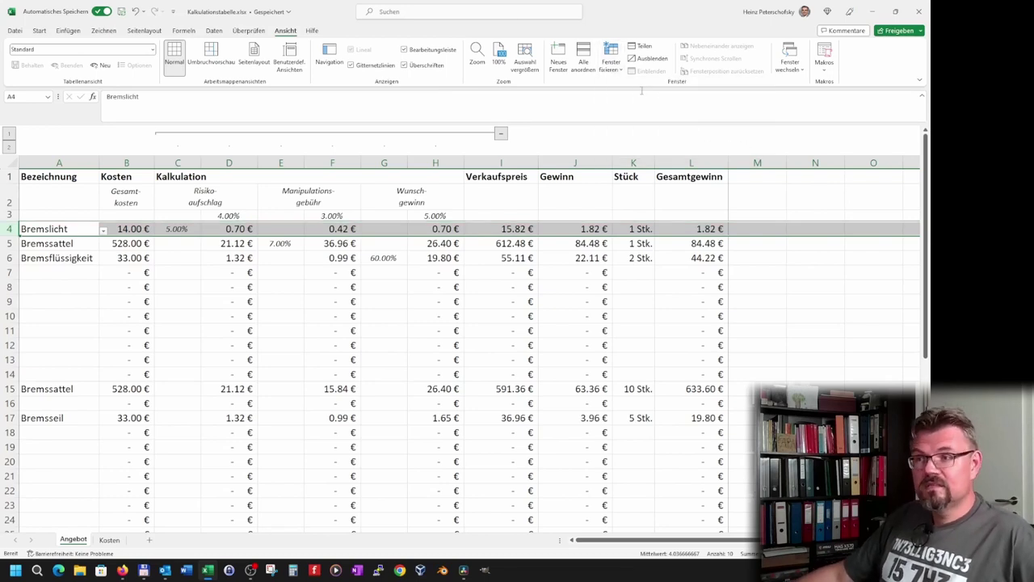
pyautogui.scroll(-3, 300, 372)
pyautogui.scroll(-3, 301, 367)
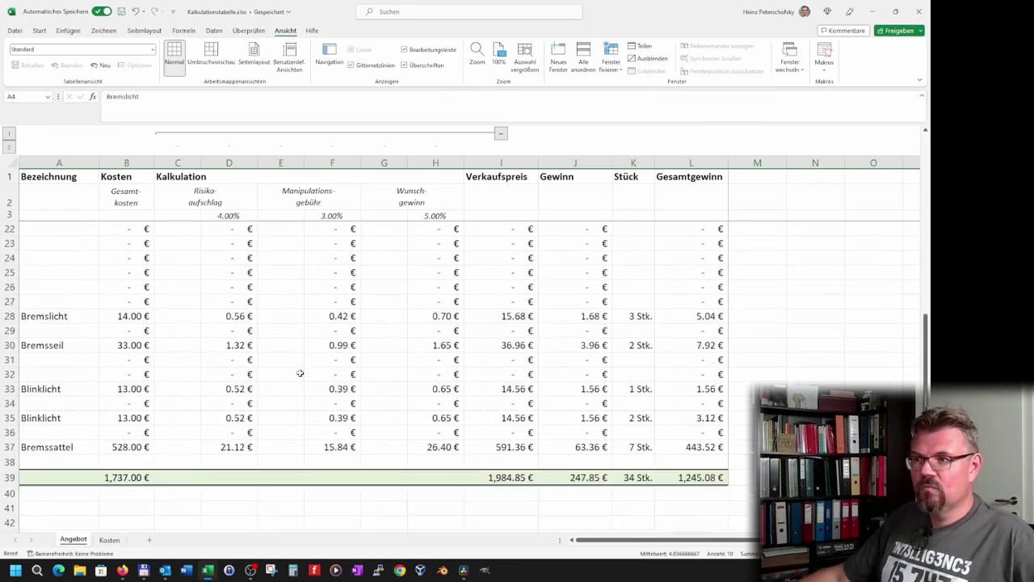
pyautogui.scroll(6, 301, 364)
pyautogui.scroll(-8, 301, 355)
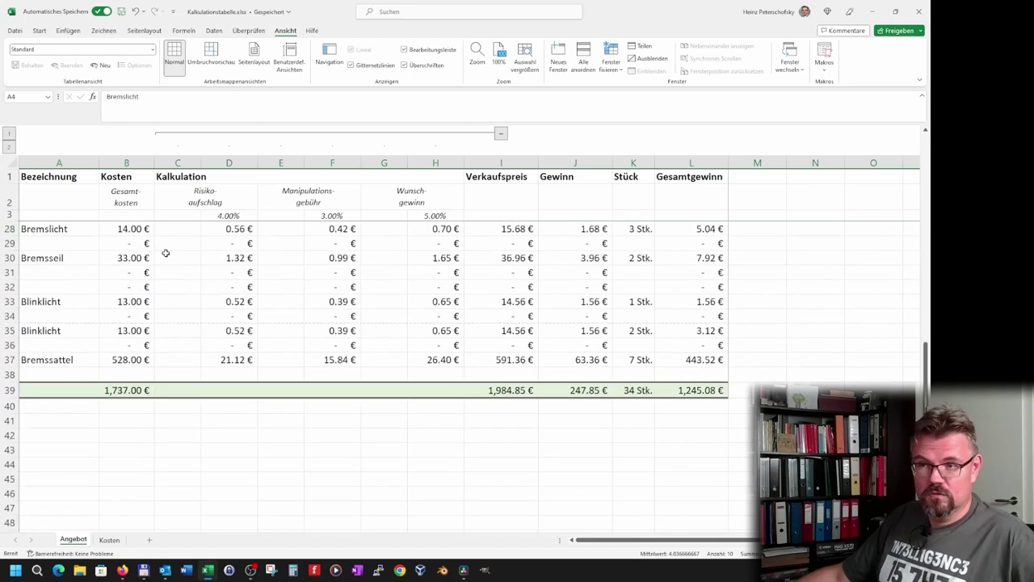
pyautogui.scroll(4, 255, 251)
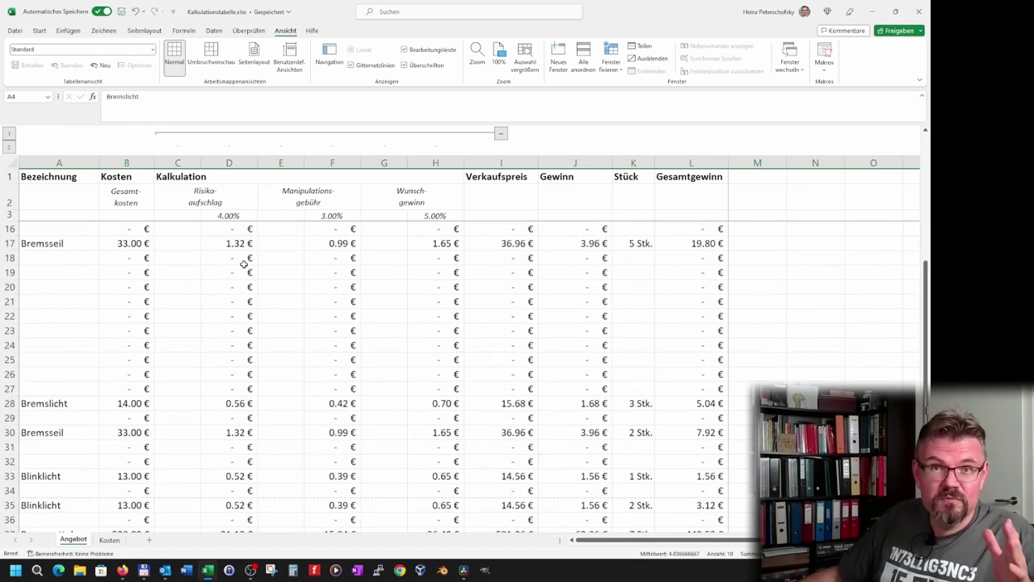
pyautogui.scroll(-4, 255, 277)
pyautogui.scroll(5, 259, 297)
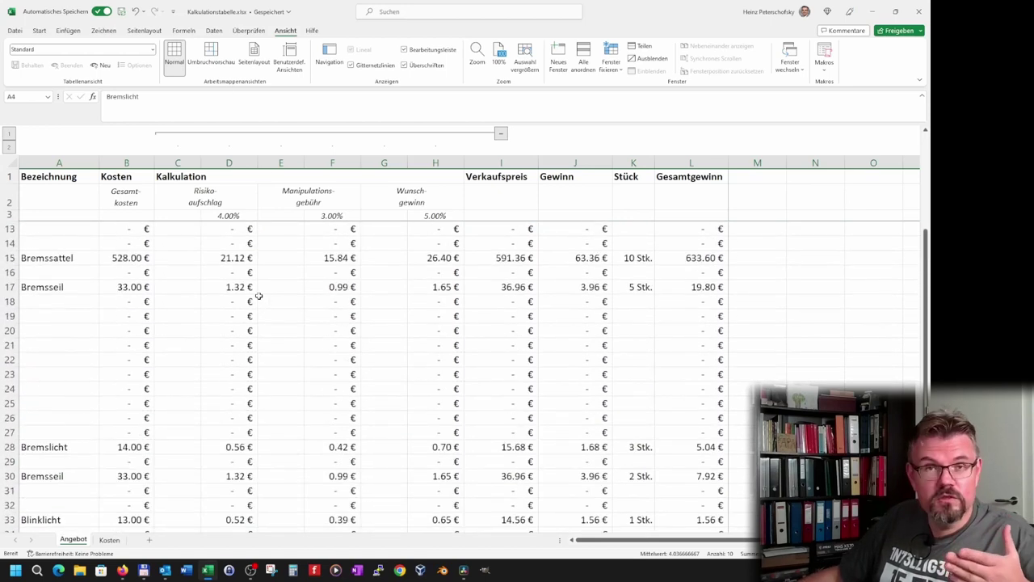
pyautogui.scroll(-7, 258, 294)
pyautogui.scroll(6, 255, 295)
pyautogui.scroll(-4, 253, 295)
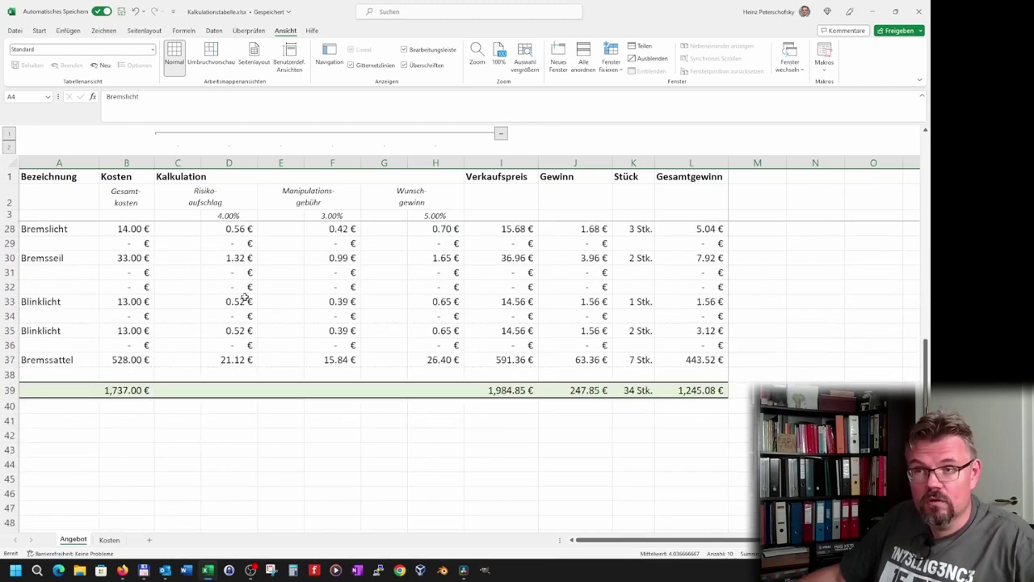
pyautogui.scroll(4, 251, 275)
pyautogui.scroll(4, 253, 267)
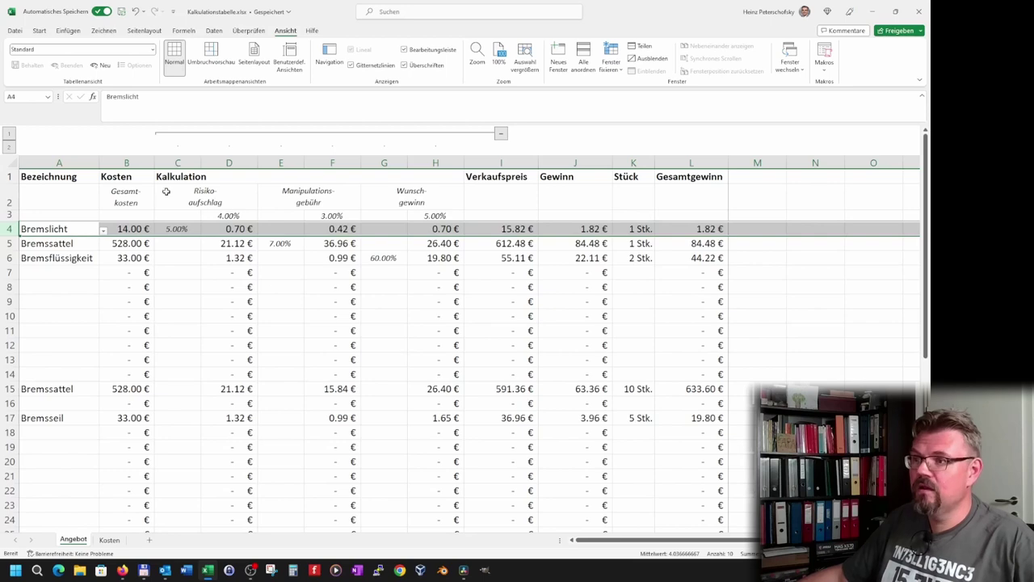
# Unfreeze the existing header-row freeze on the Angebot sheet.
pyautogui.click(617, 71)
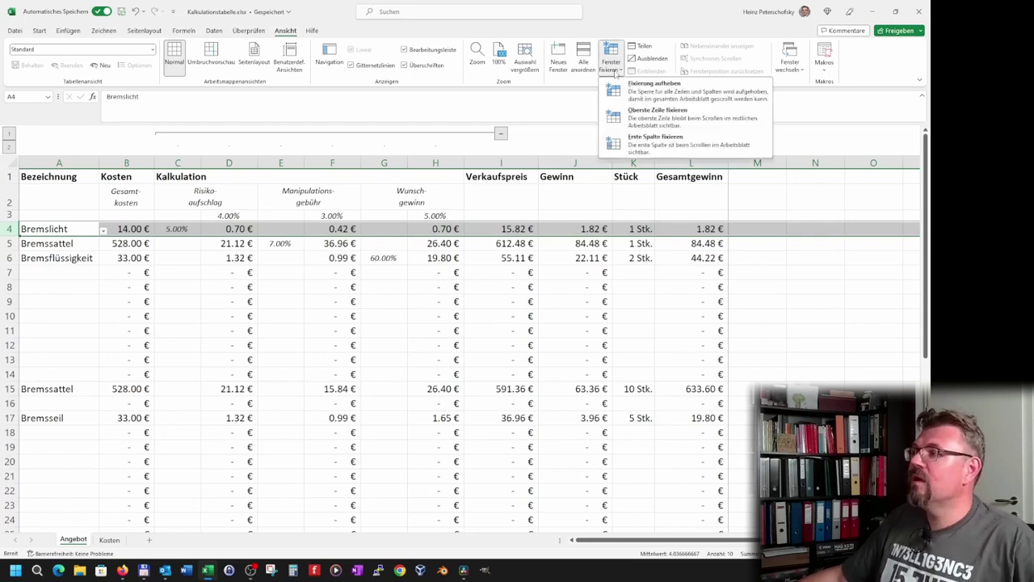
pyautogui.click(656, 93)
pyautogui.scroll(-1, 222, 307)
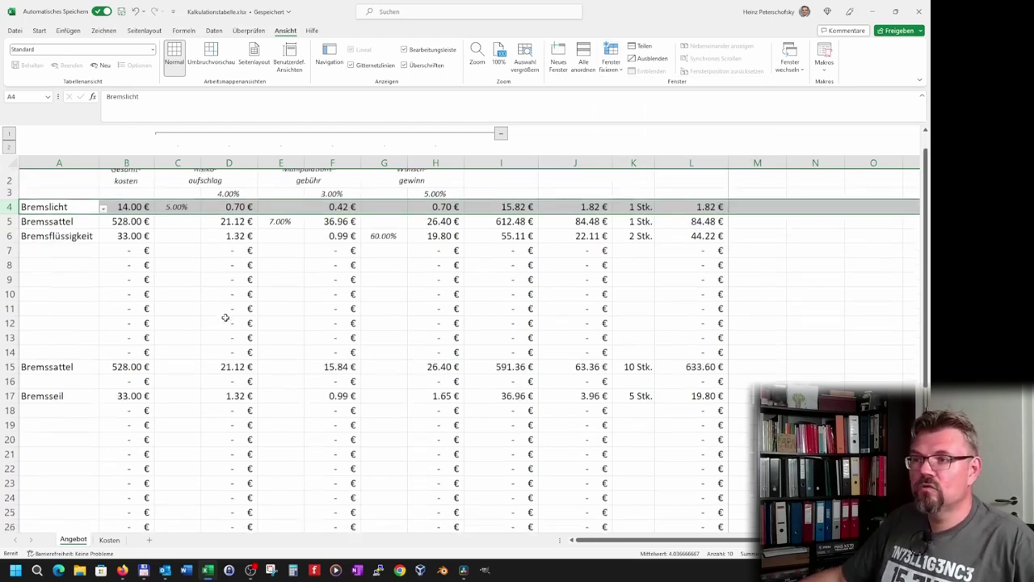
pyautogui.scroll(-4, 222, 307)
pyautogui.scroll(5, 225, 282)
# Select column B and freeze panes so the Bezeichnung column A stays fixed.
pyautogui.click(163, 318)
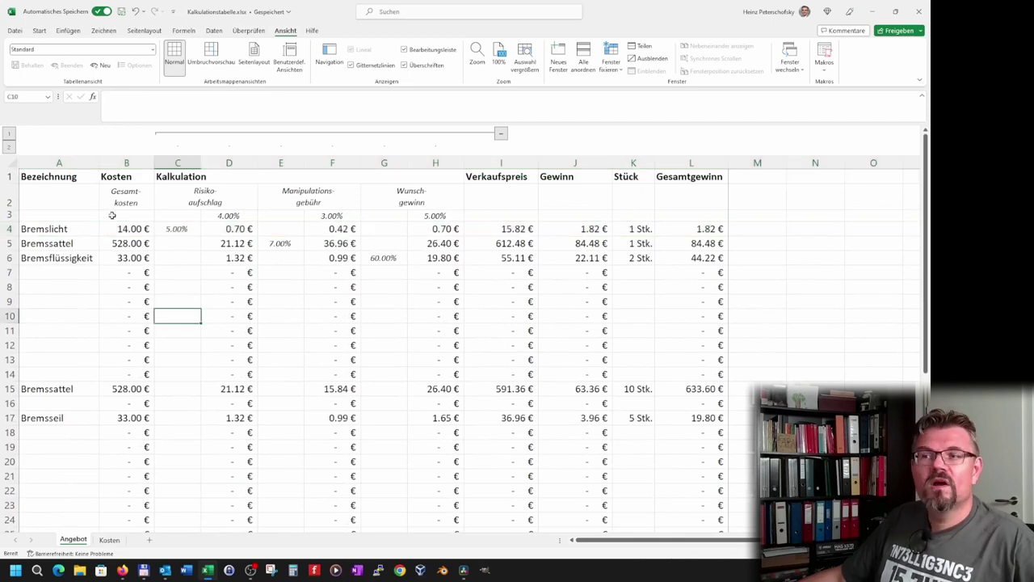
pyautogui.click(132, 158)
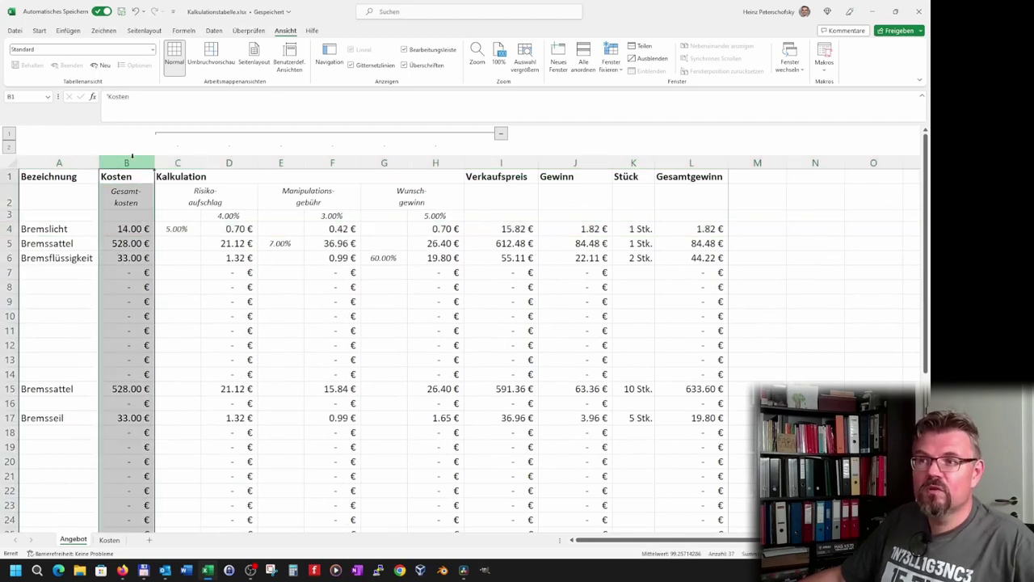
pyautogui.click(168, 299)
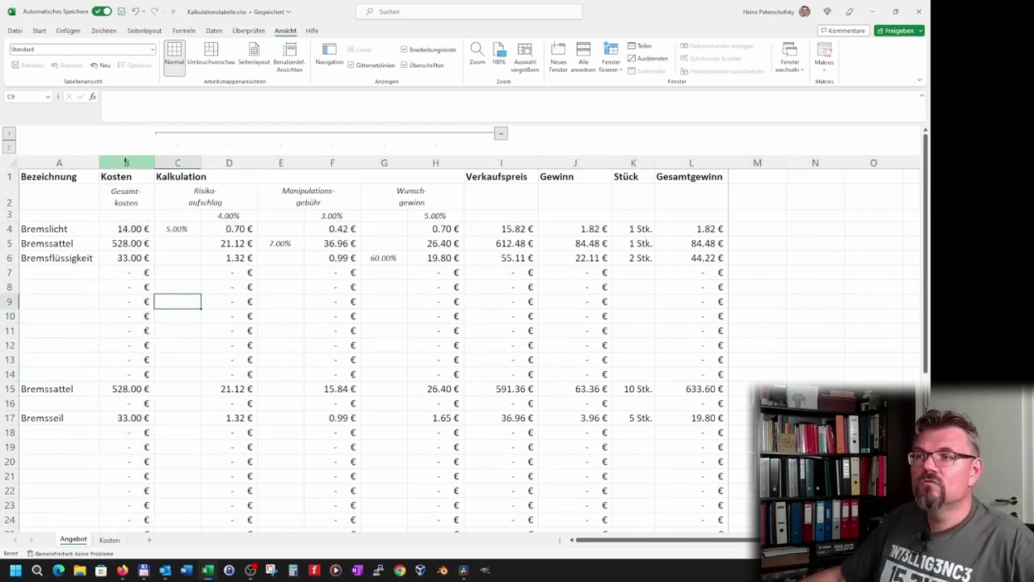
pyautogui.click(126, 162)
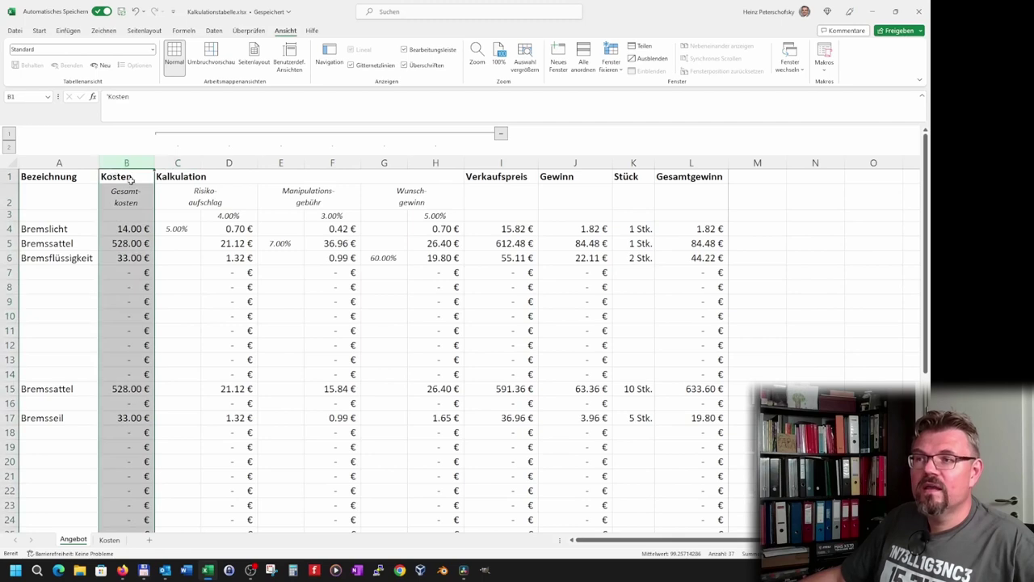
pyautogui.click(610, 70)
pyautogui.click(647, 89)
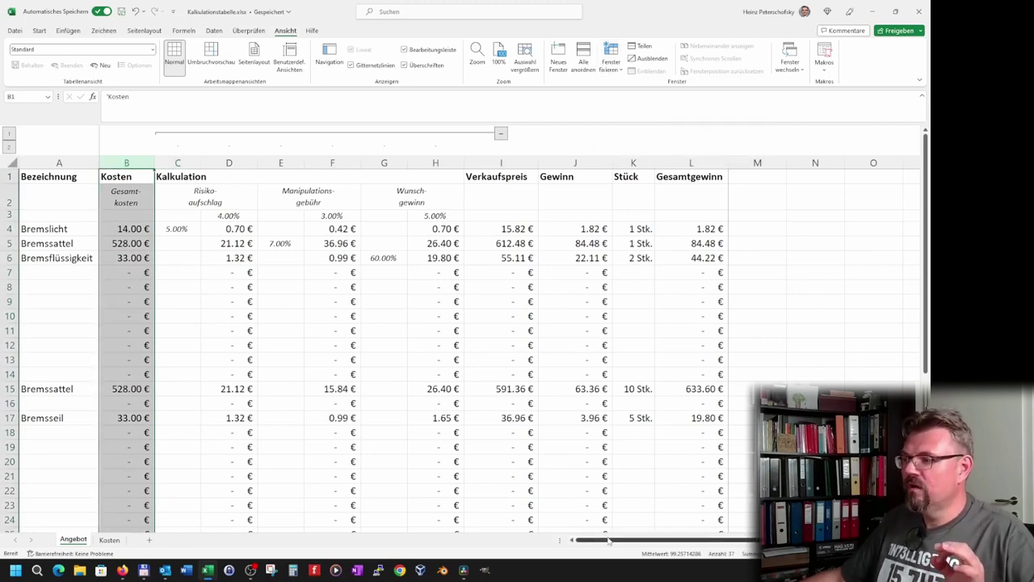
# Scroll sideways to test the column A freeze, then select cell B4.
pyautogui.moveTo(610, 544); pyautogui.dragTo(739, 545)
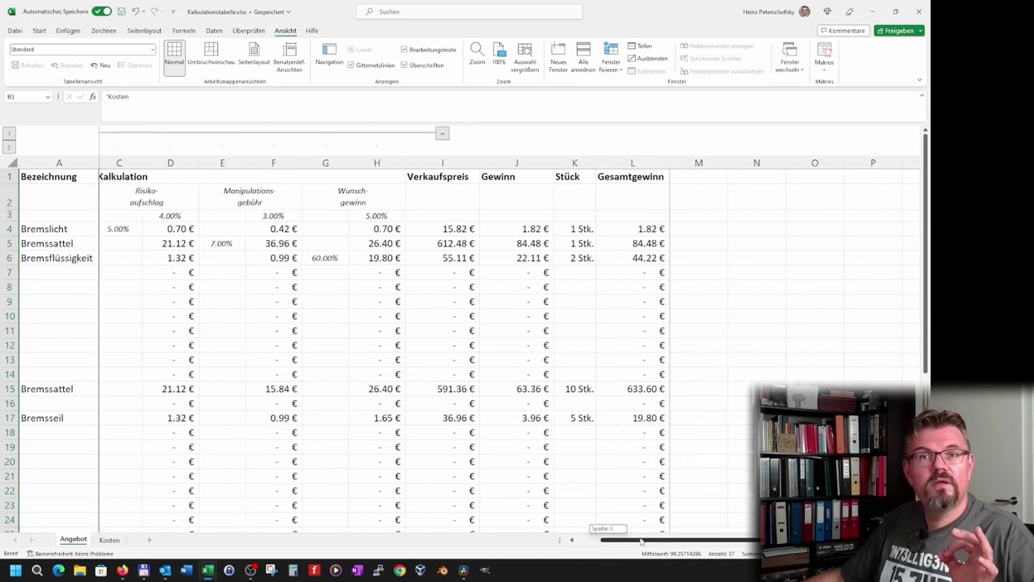
pyautogui.moveTo(614, 539); pyautogui.dragTo(586, 539)
pyautogui.click(316, 356)
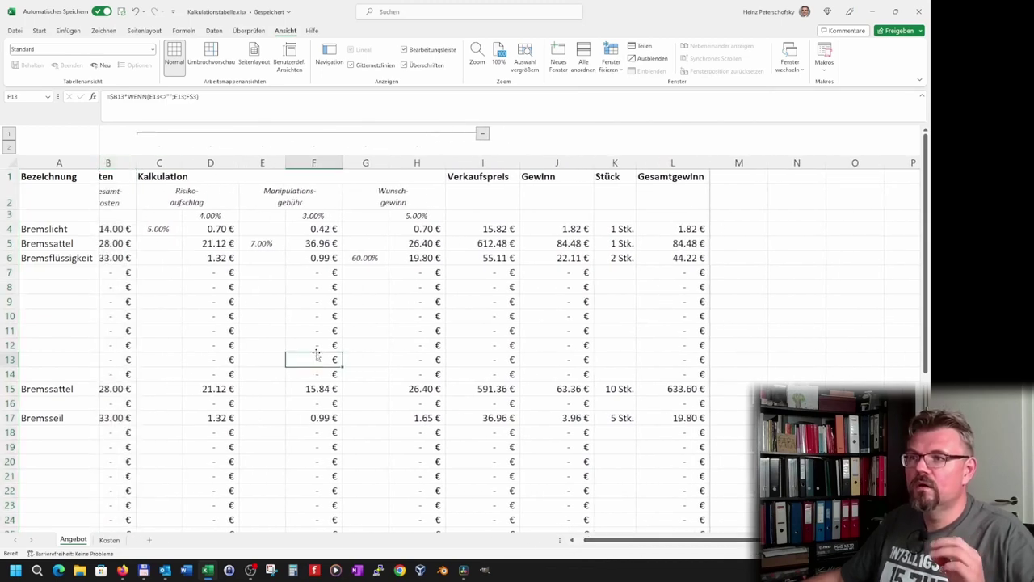
pyautogui.moveTo(648, 546); pyautogui.dragTo(572, 551)
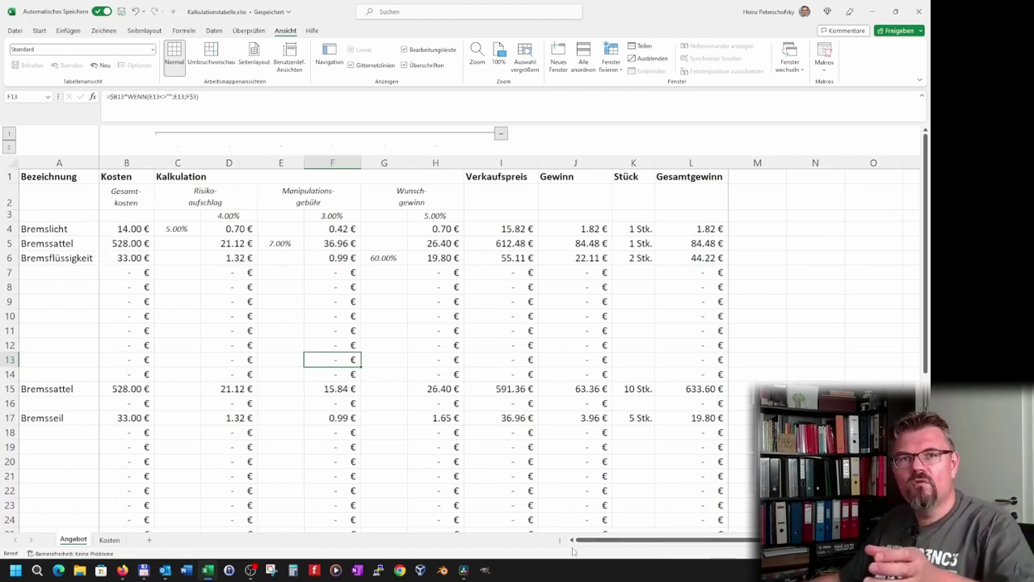
pyautogui.click(229, 316)
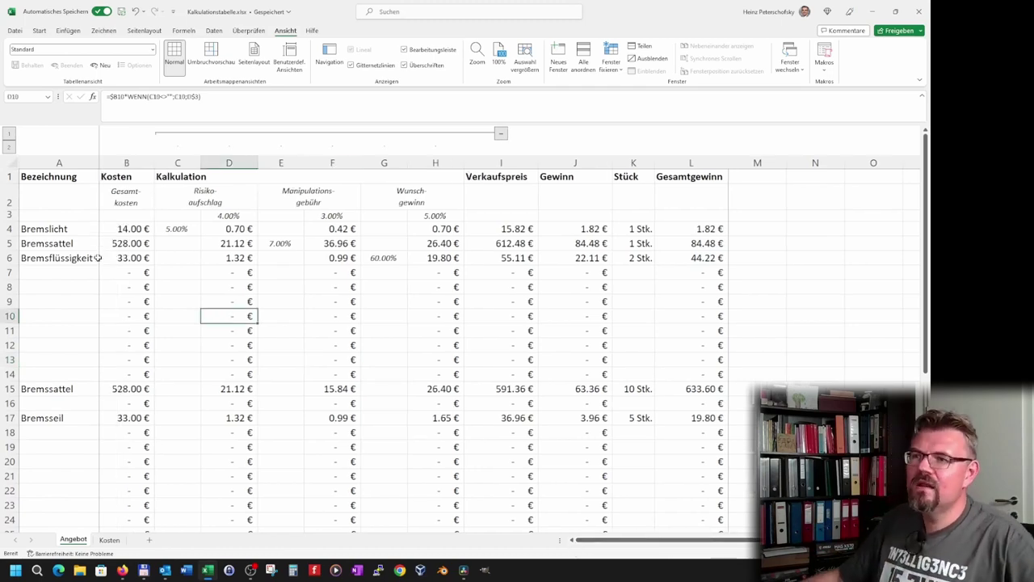
pyautogui.click(144, 229)
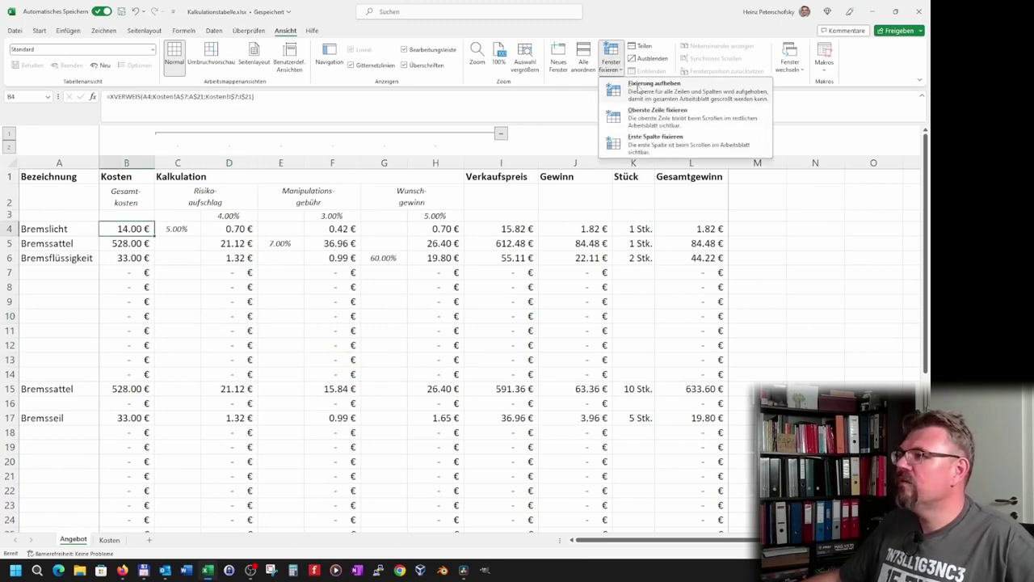
# Release the column freeze and, from cell B4, freeze rows 1–3 and column A together.
pyautogui.click(177, 389)
pyautogui.click(123, 230)
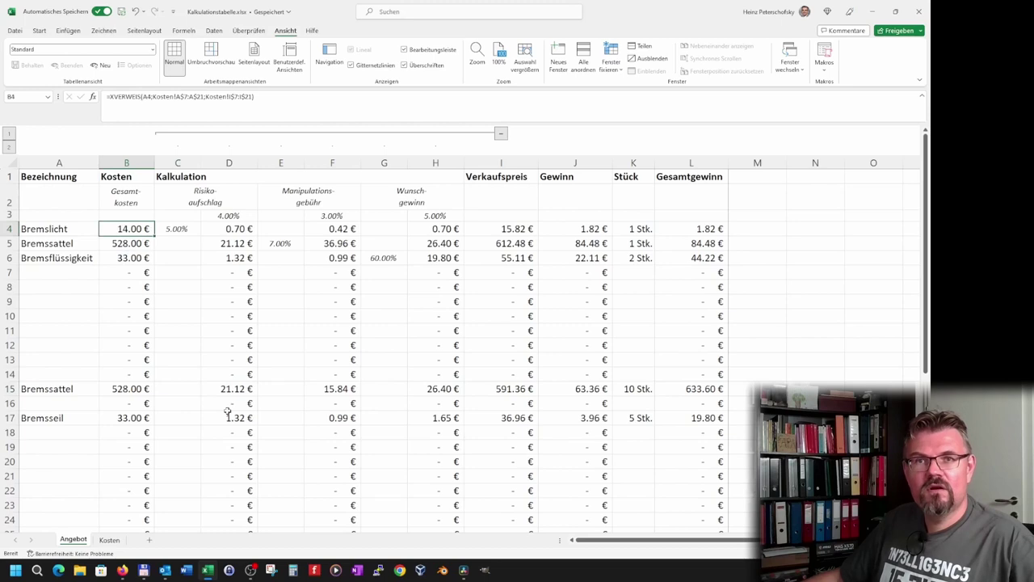
pyautogui.click(610, 64)
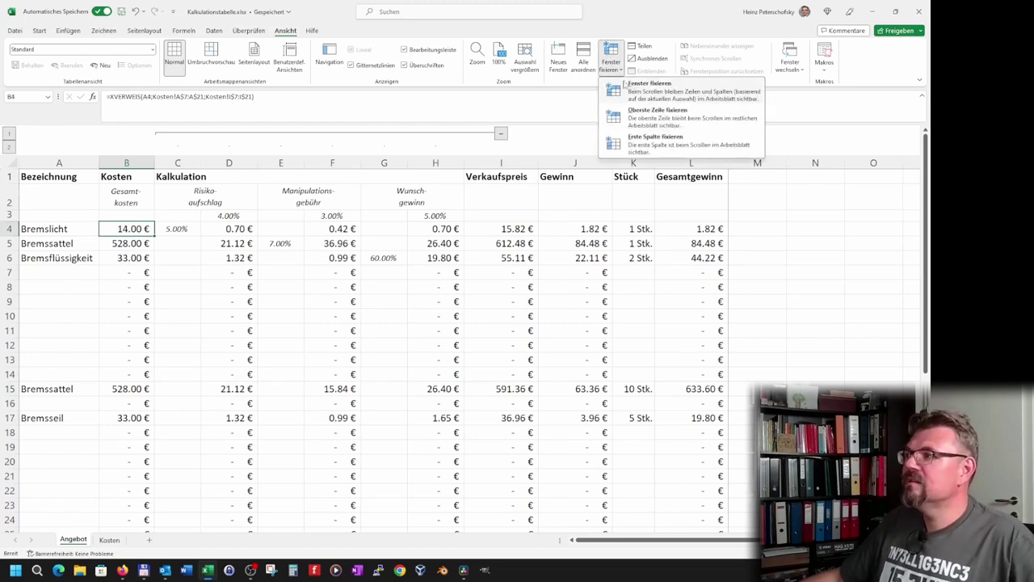
pyautogui.click(646, 82)
# Scroll down and sideways to confirm rows 1–3 and column A stay frozen.
pyautogui.scroll(-6, 313, 299)
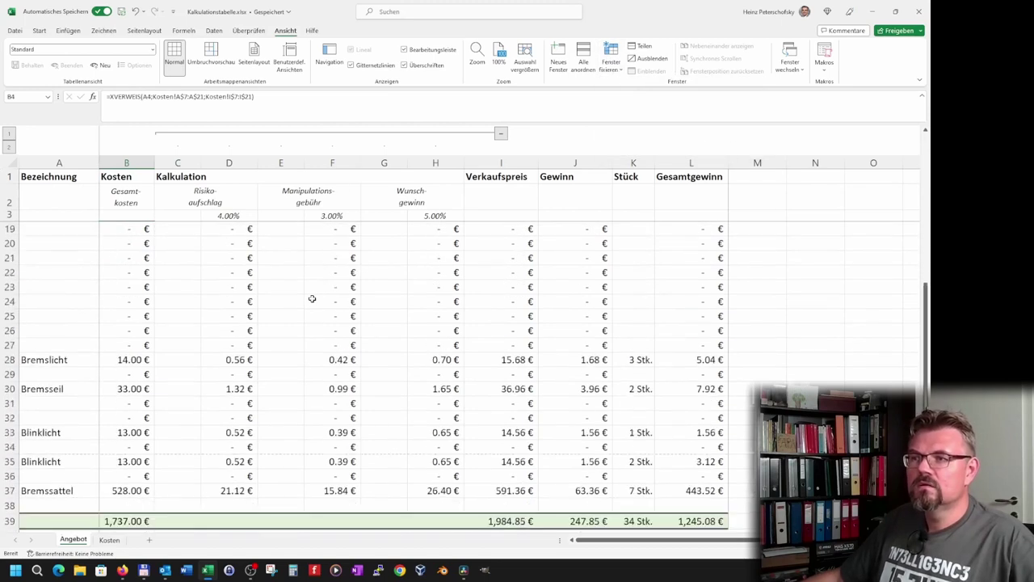
pyautogui.scroll(6, 313, 299)
pyautogui.scroll(-6, 315, 287)
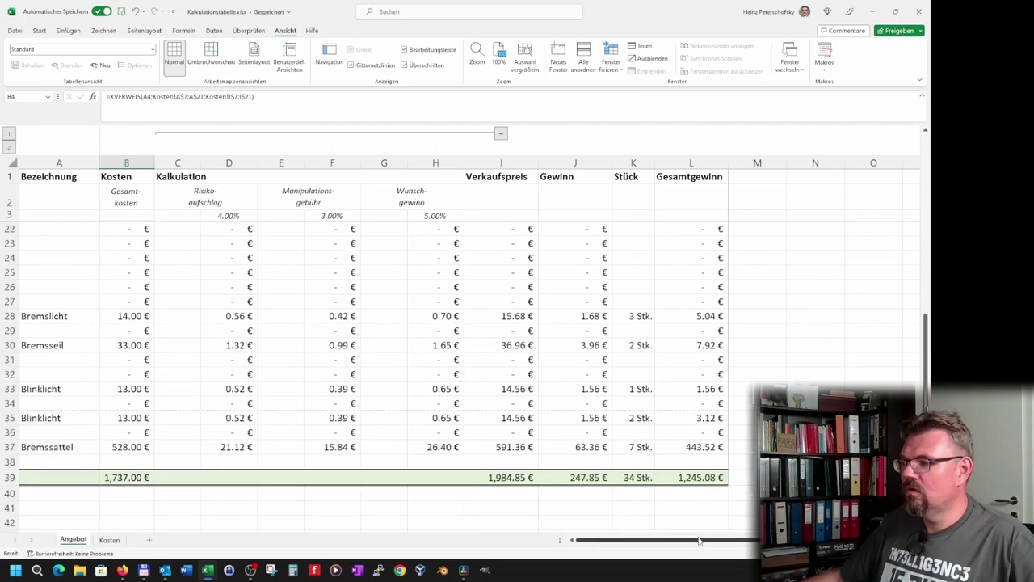
pyautogui.moveTo(700, 541)
pyautogui.mouseDown()
pyautogui.moveTo(667, 546)
pyautogui.moveTo(700, 543)
pyautogui.mouseUp()
pyautogui.scroll(2, 277, 346)
pyautogui.scroll(4, 258, 302)
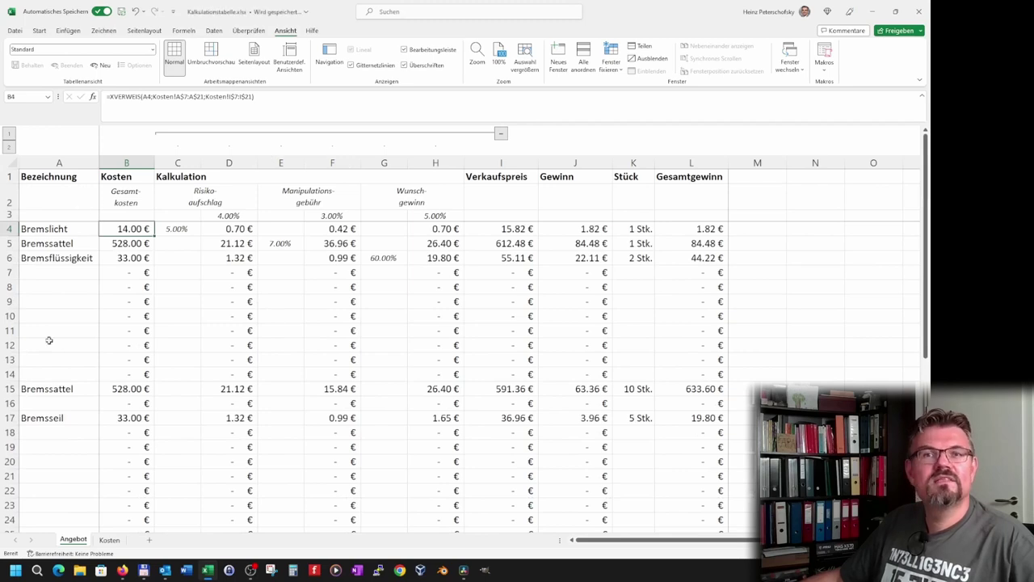
# Unfreeze the row and column panes and select cell B17.
pyautogui.click(610, 69)
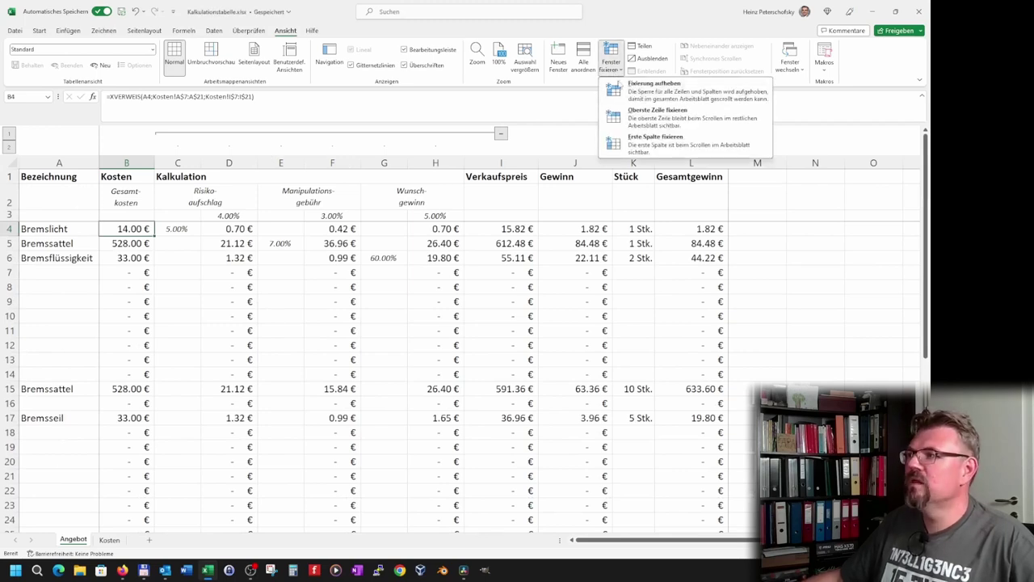
pyautogui.click(630, 94)
pyautogui.click(134, 418)
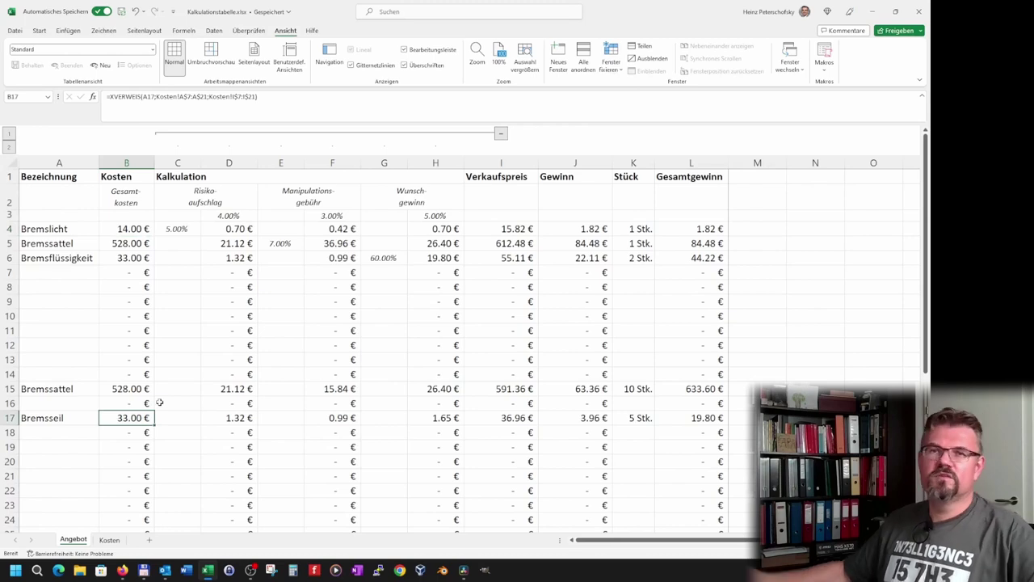